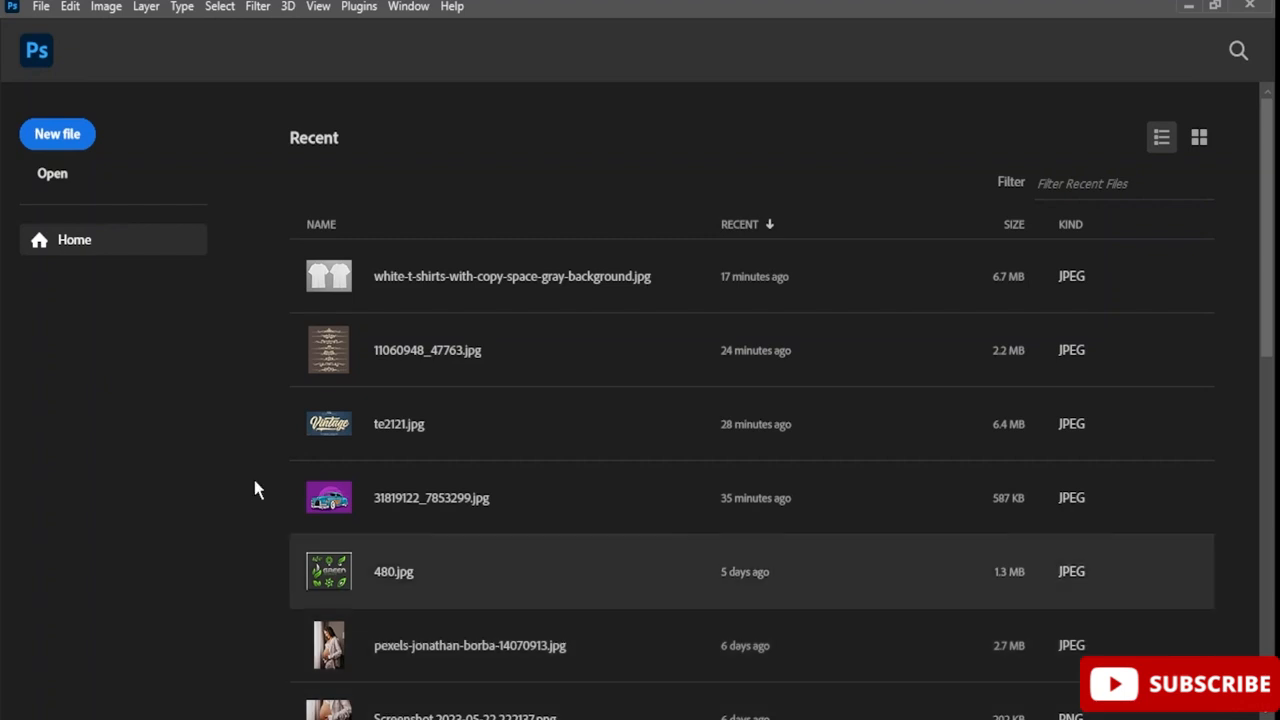
Create a new portrait document 6 x 9 inches at 300 pixels/inch in RGB Color
click(86, 136)
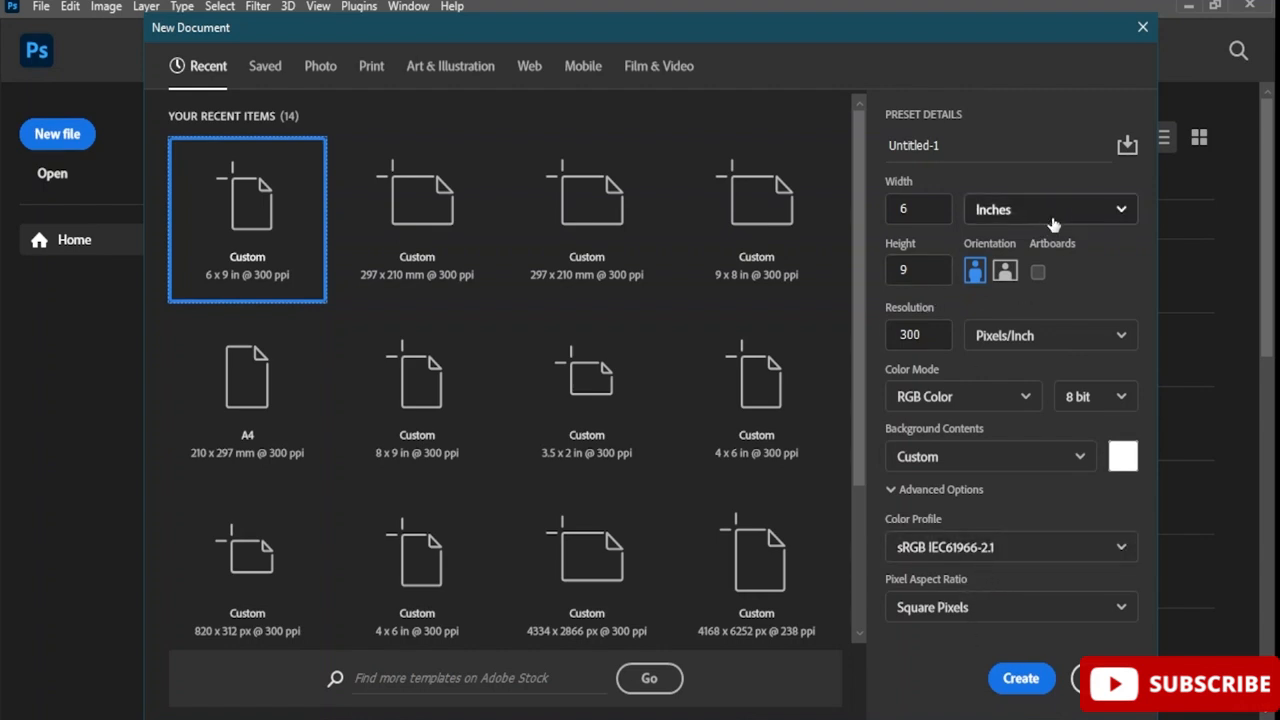
click(1027, 684)
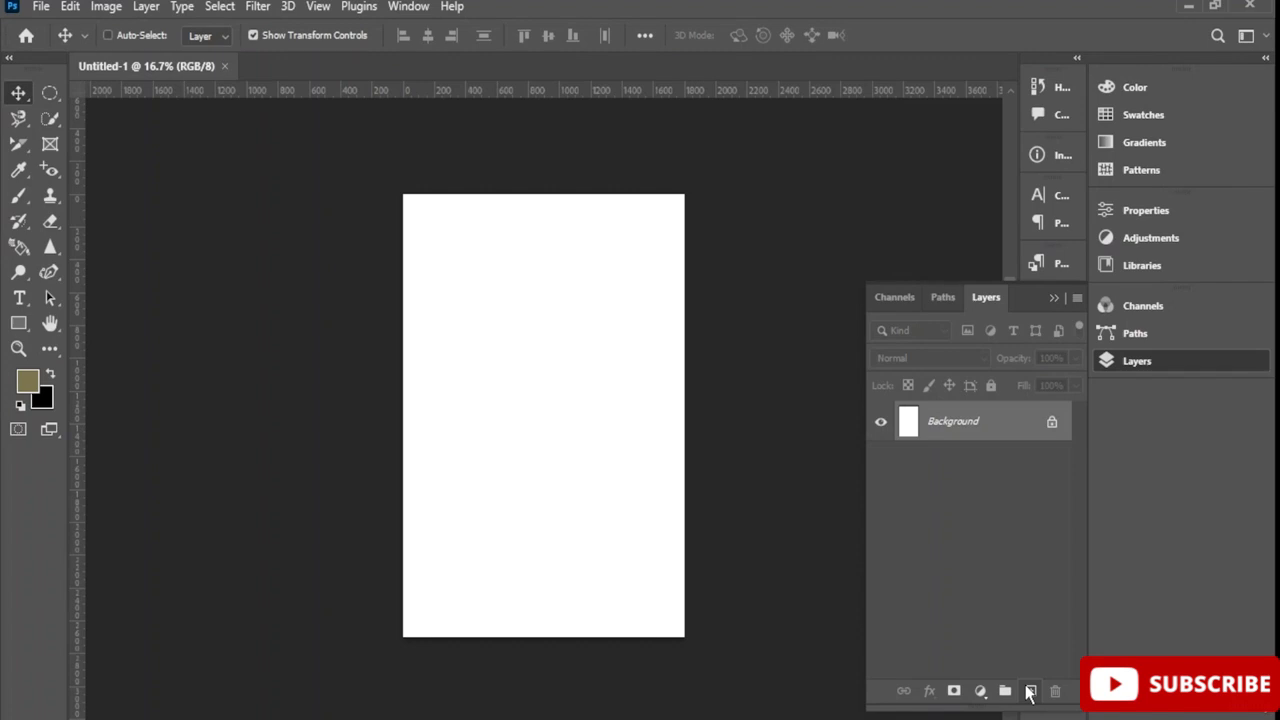
scroll(643, 489, up, 1)
scroll(643, 489, up, 1)
scroll(643, 489, down, 1)
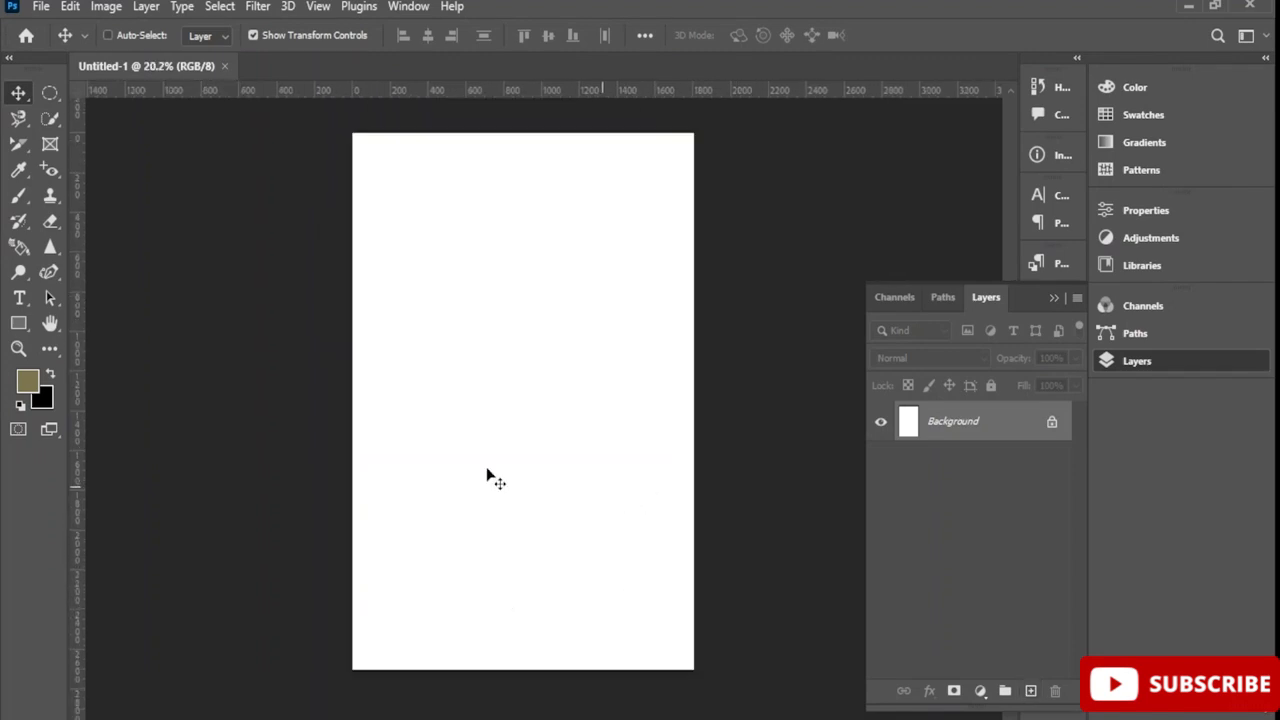
Start opening an image, show the files as medium icons, and browse to the PS folder on the Desktop
click(41, 6)
click(80, 45)
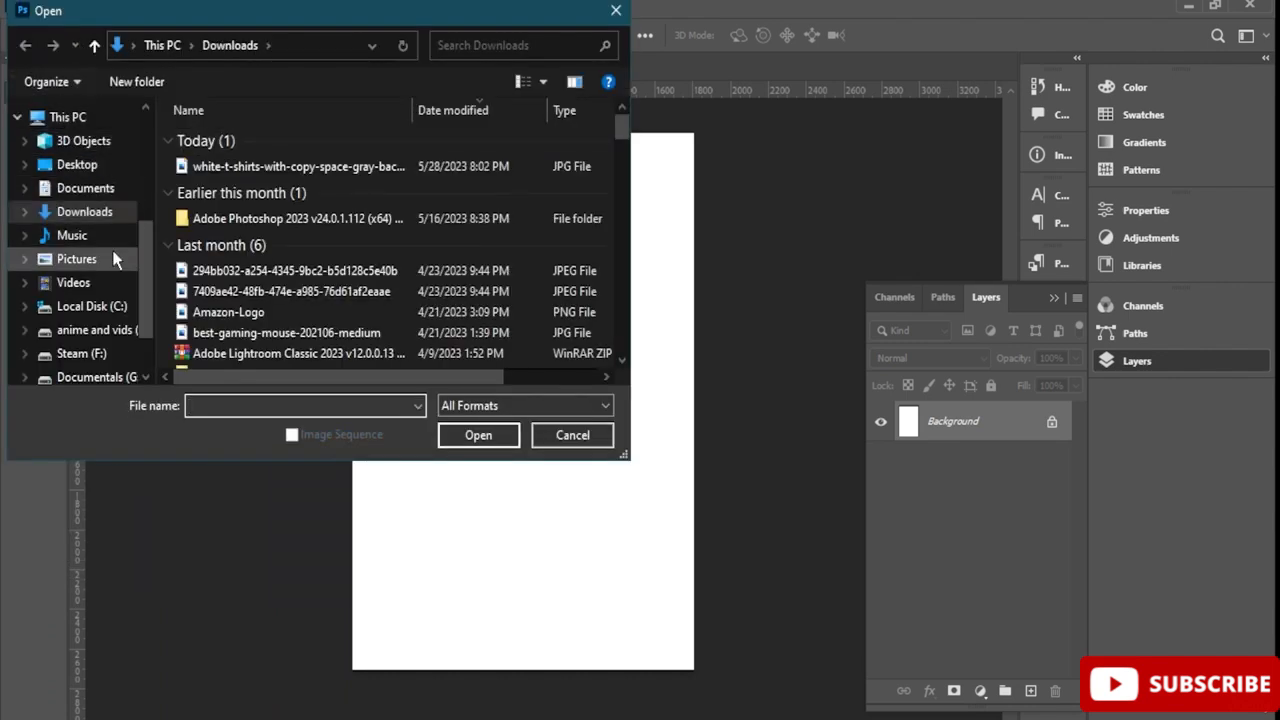
click(543, 81)
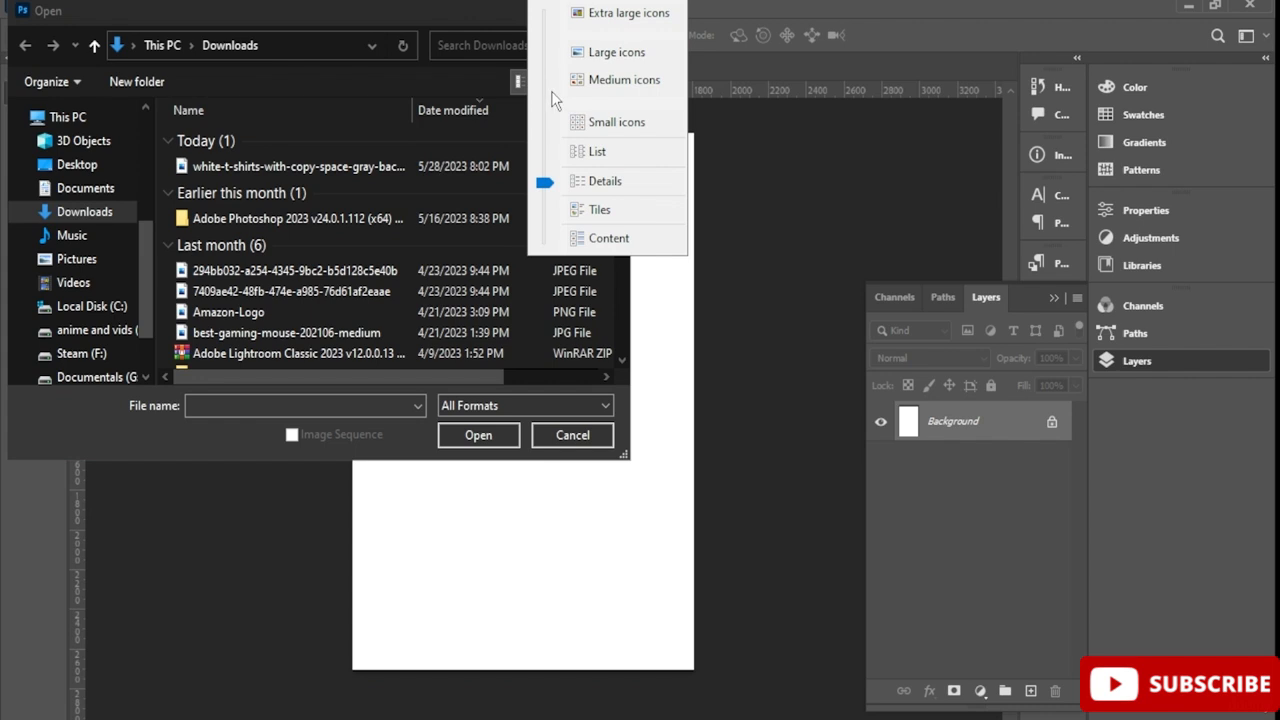
click(614, 80)
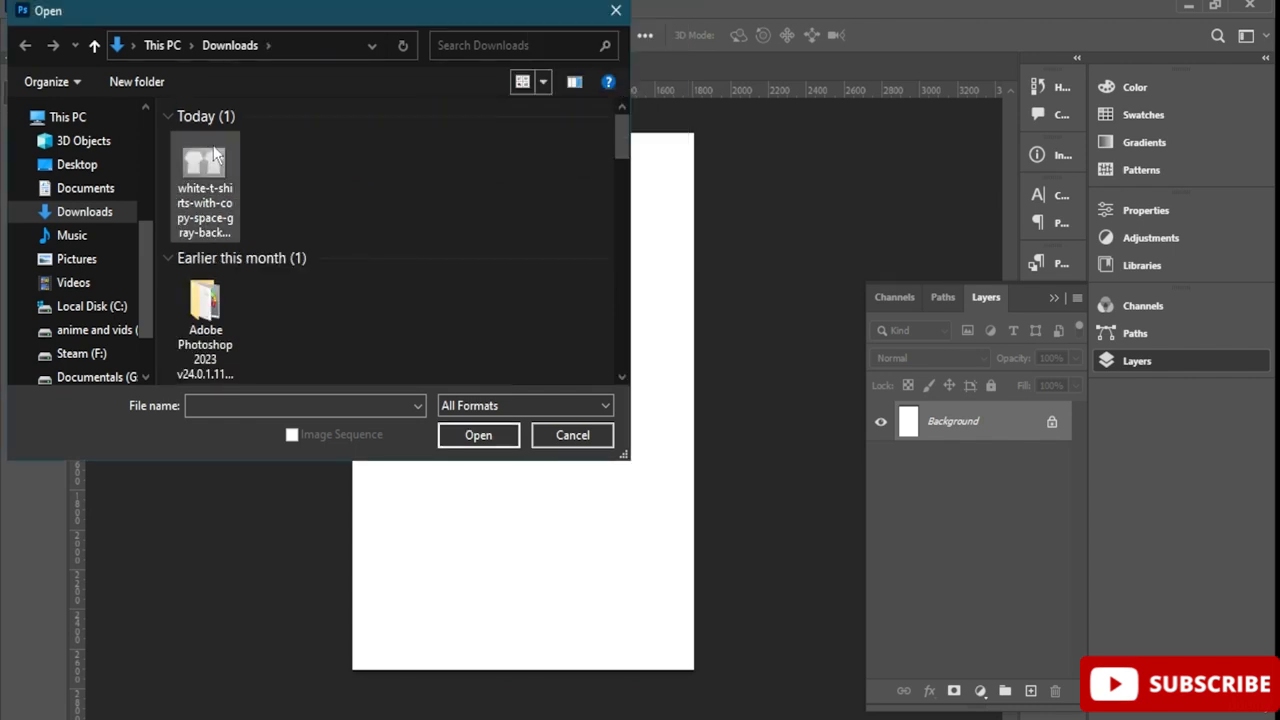
click(96, 168)
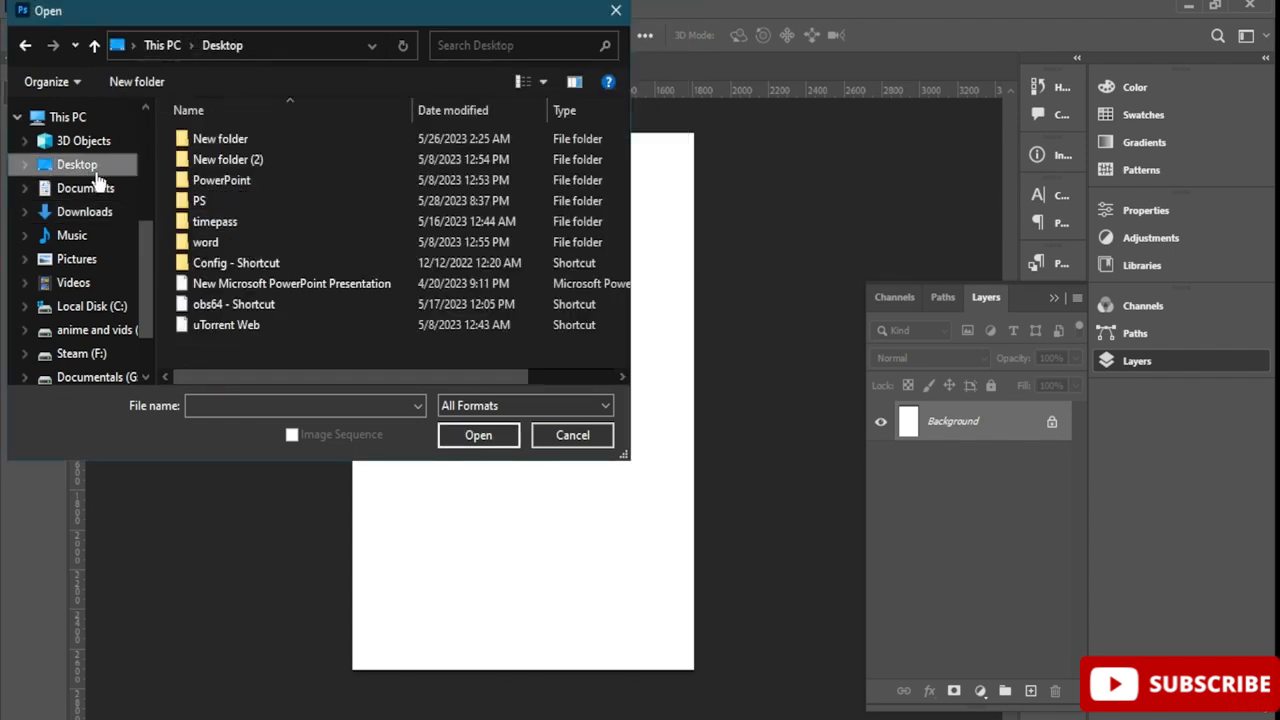
double_click(228, 201)
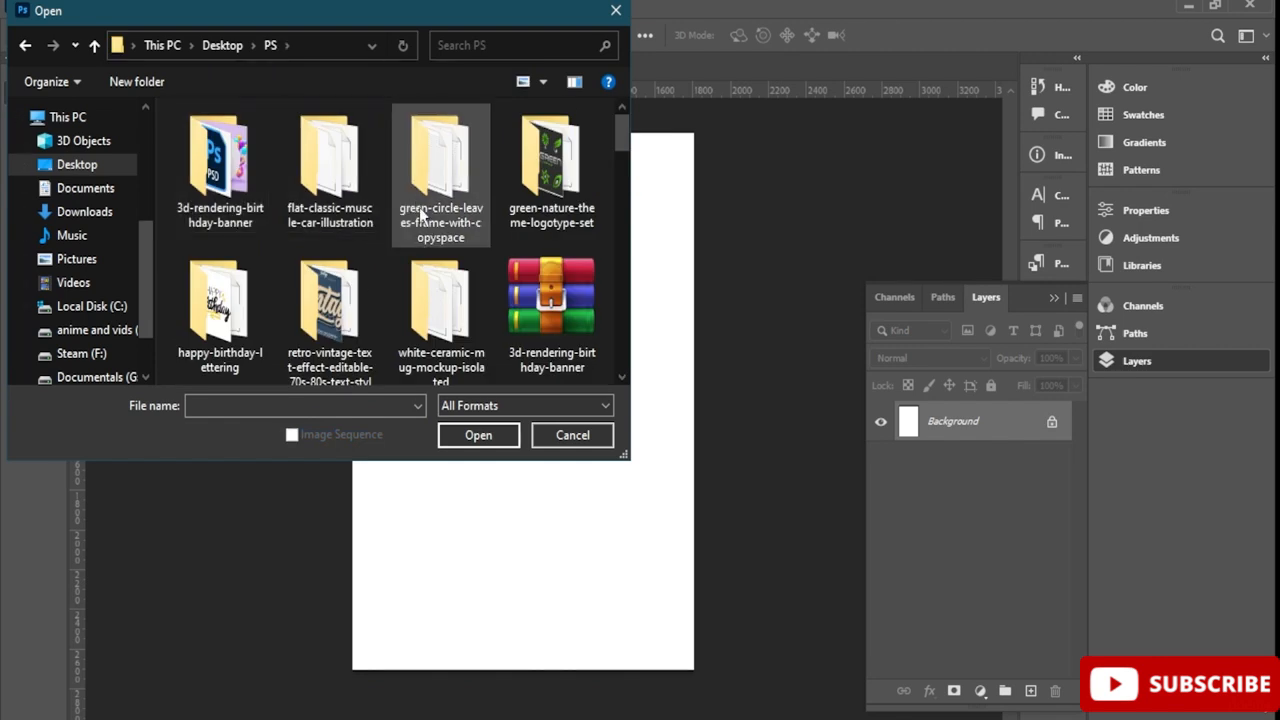
Look through the contents of the PS folder for a sample logo image
scroll(423, 228, down, 2)
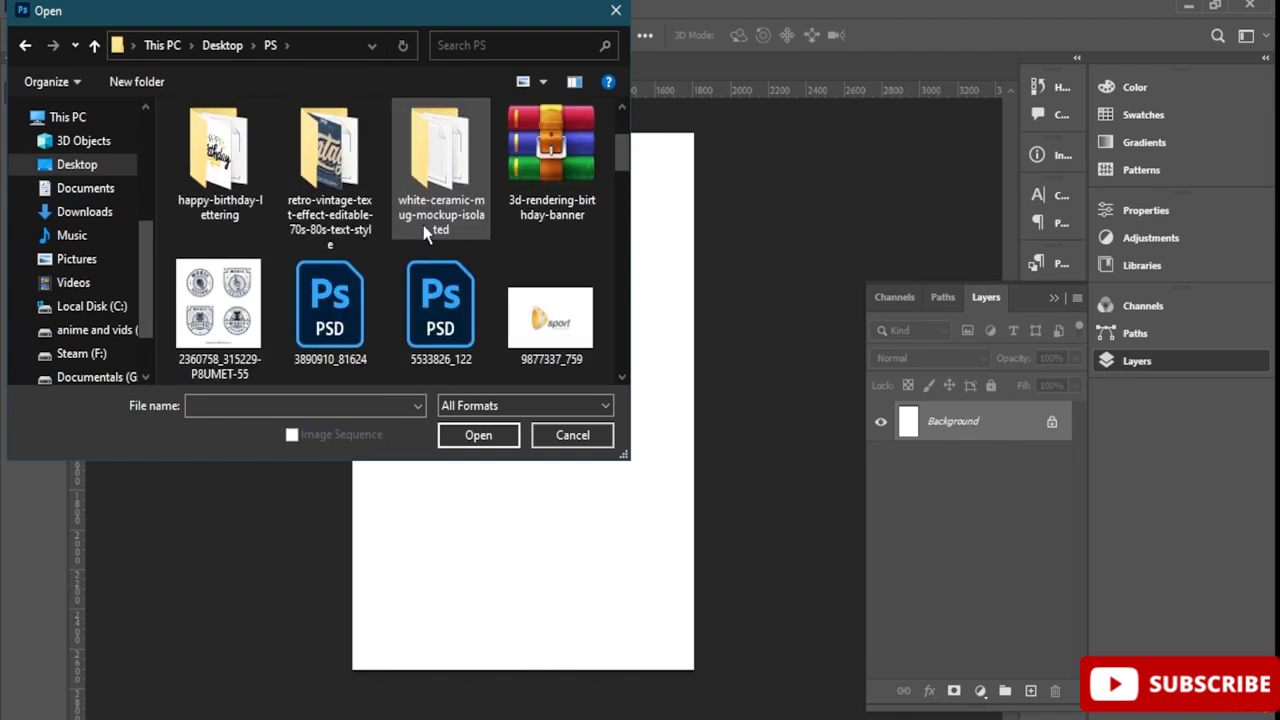
scroll(395, 248, down, 2)
scroll(392, 249, down, 2)
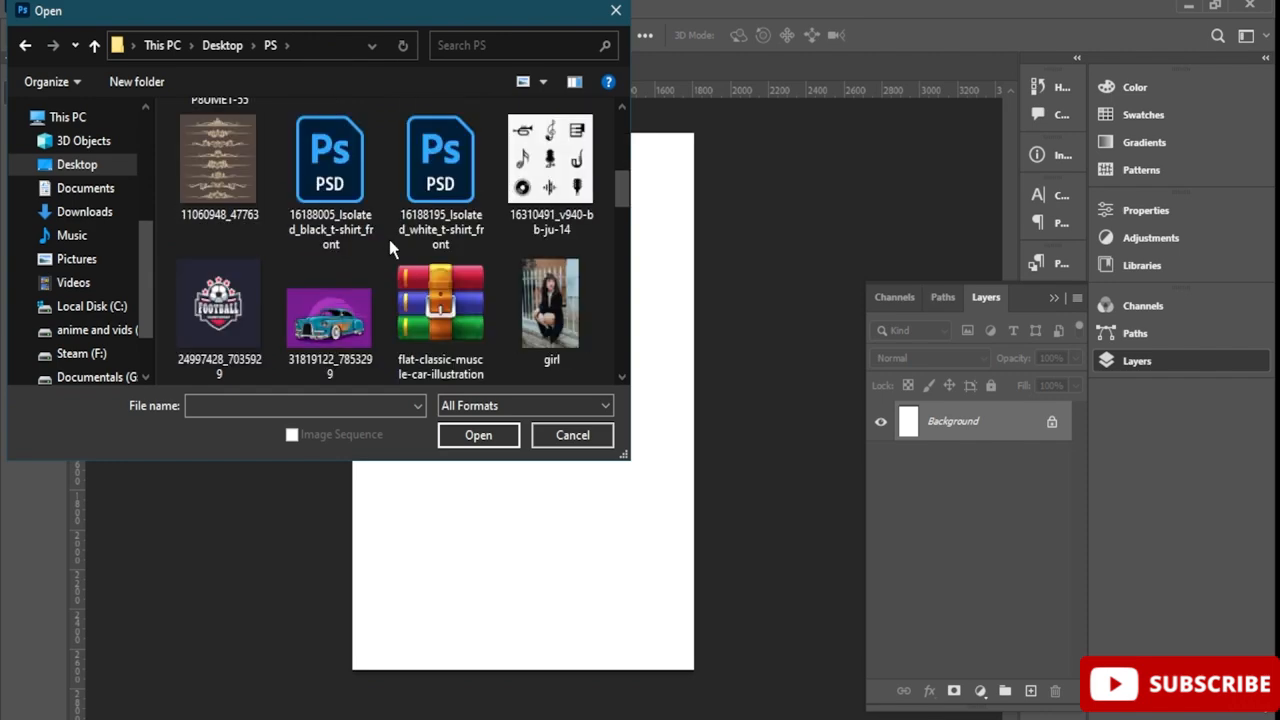
scroll(392, 249, down, 4)
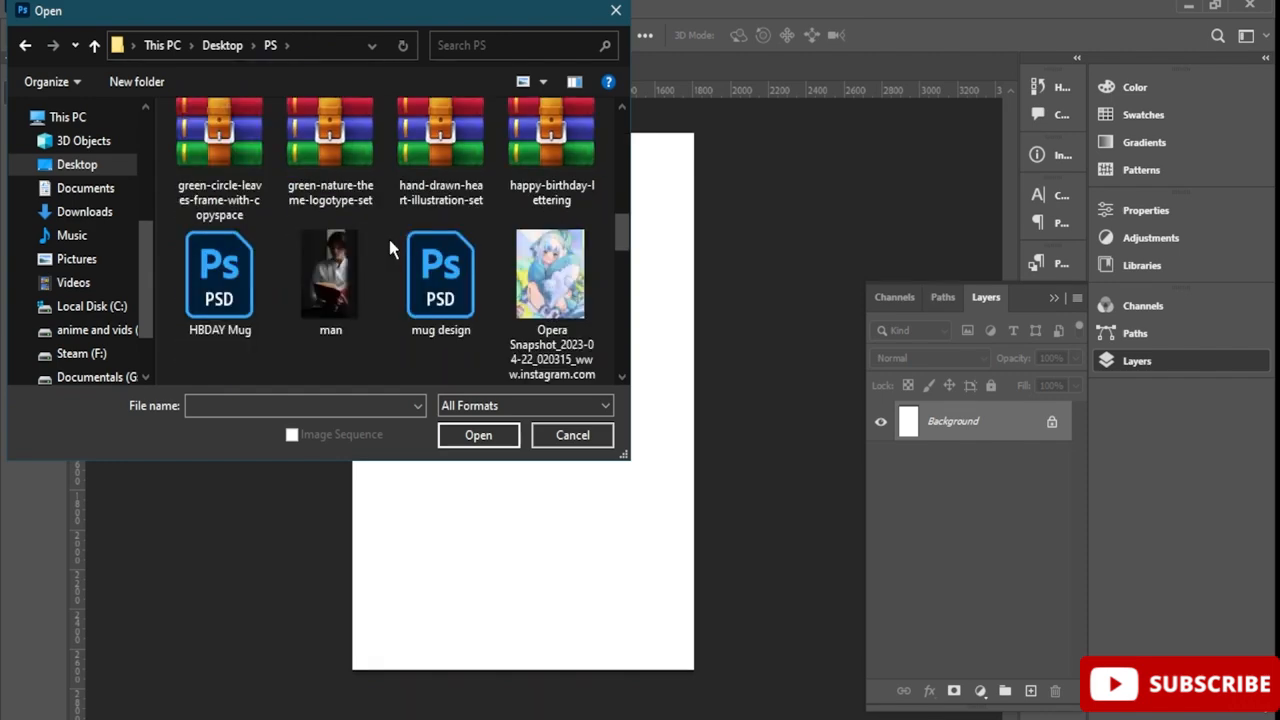
scroll(392, 249, down, 12)
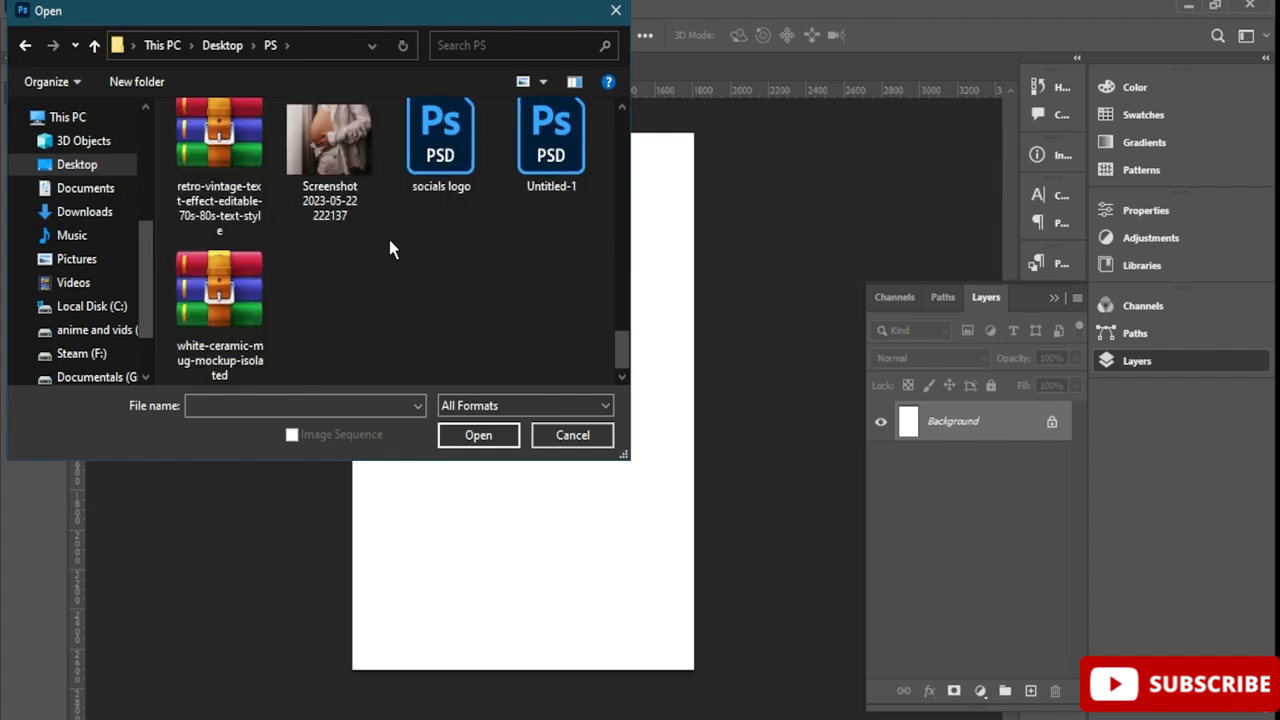
scroll(392, 249, up, 1)
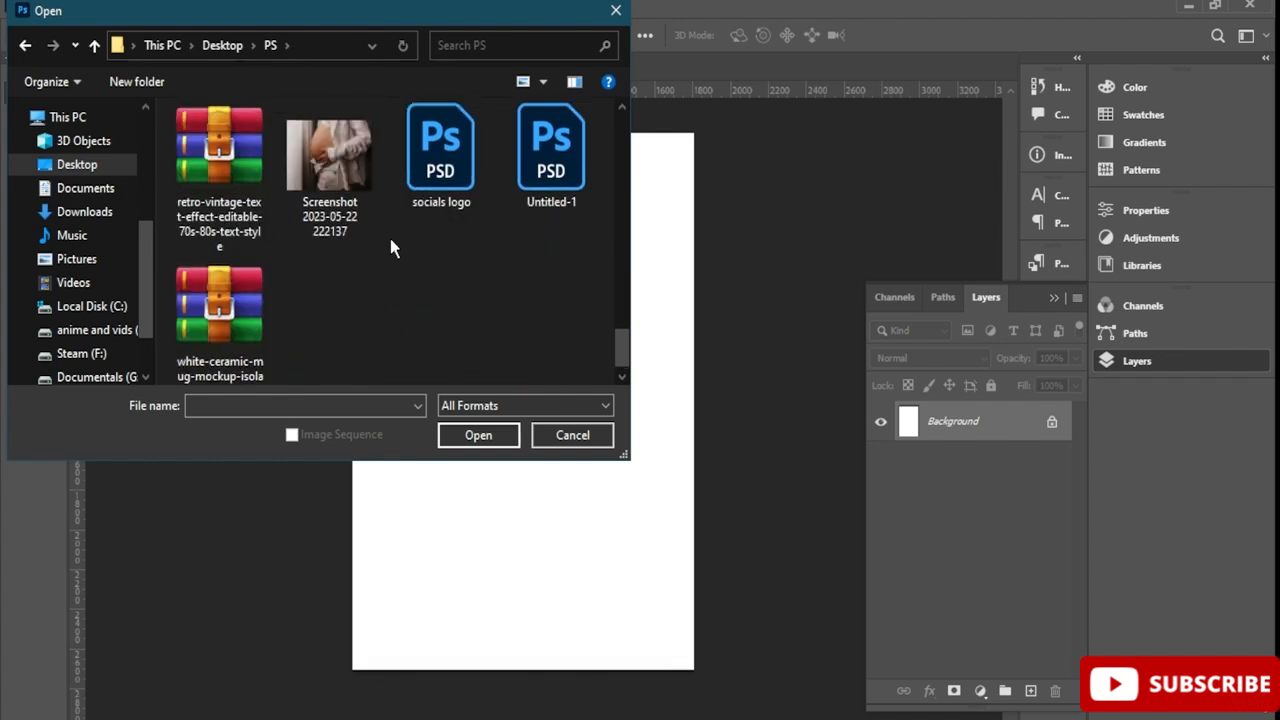
scroll(392, 249, up, 10)
scroll(263, 160, down, 3)
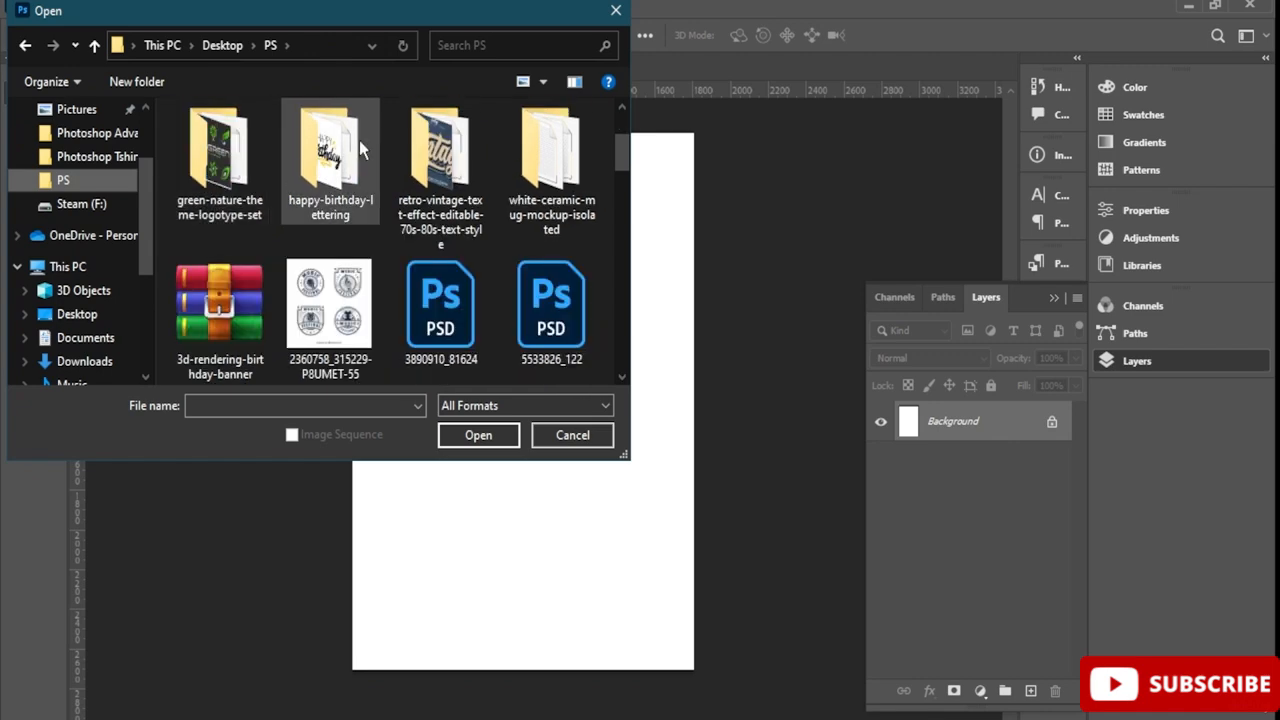
scroll(365, 160, down, 7)
scroll(369, 169, down, 2)
scroll(369, 169, down, 12)
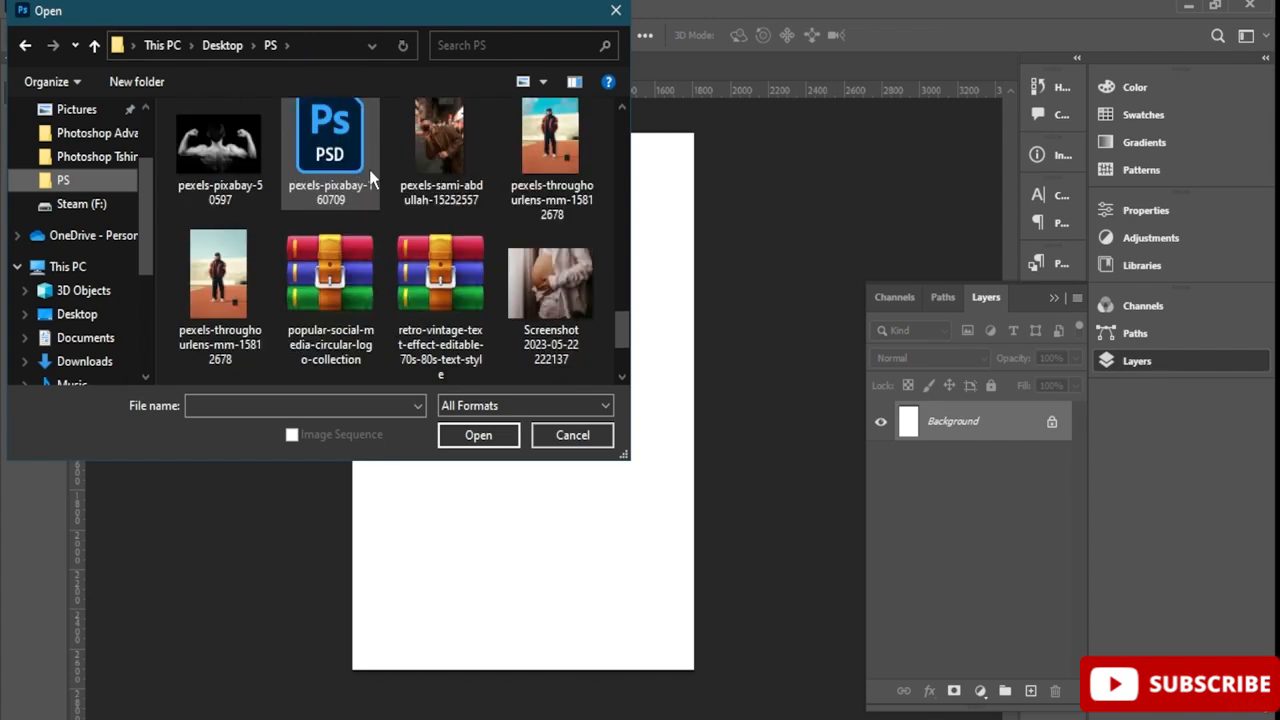
scroll(369, 169, down, 3)
scroll(369, 169, up, 5)
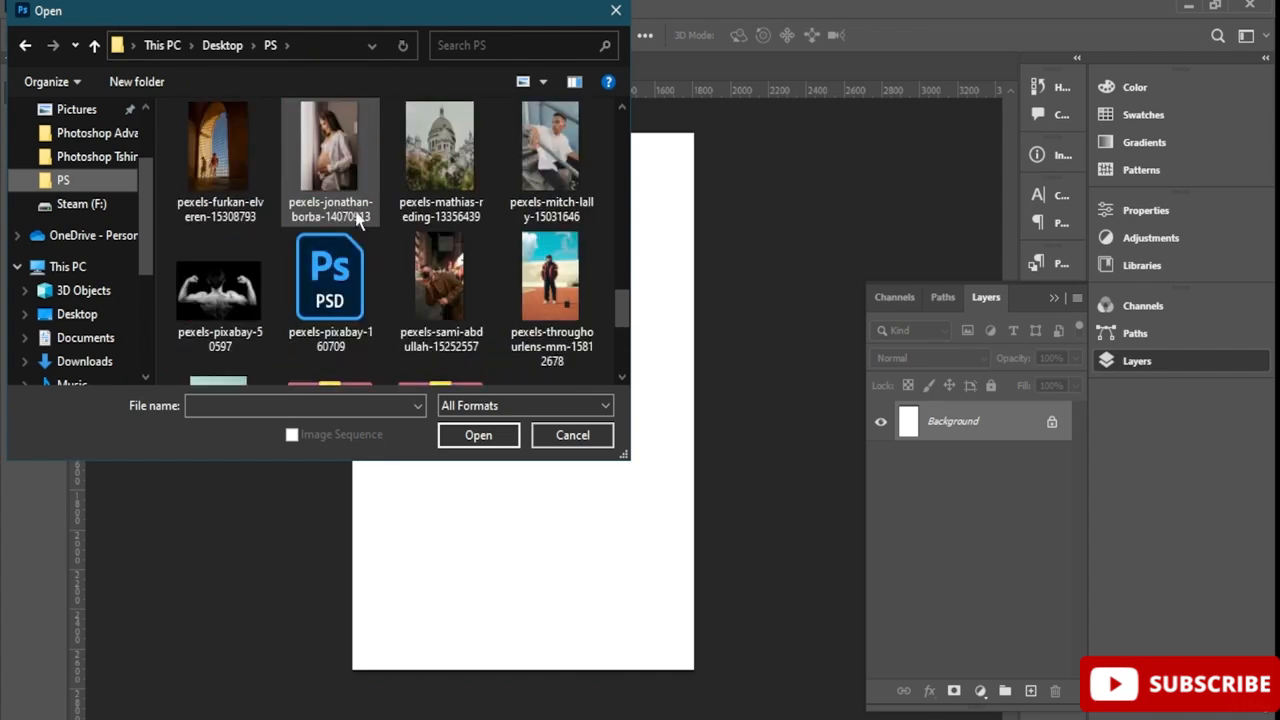
scroll(347, 224, up, 3)
scroll(347, 224, up, 6)
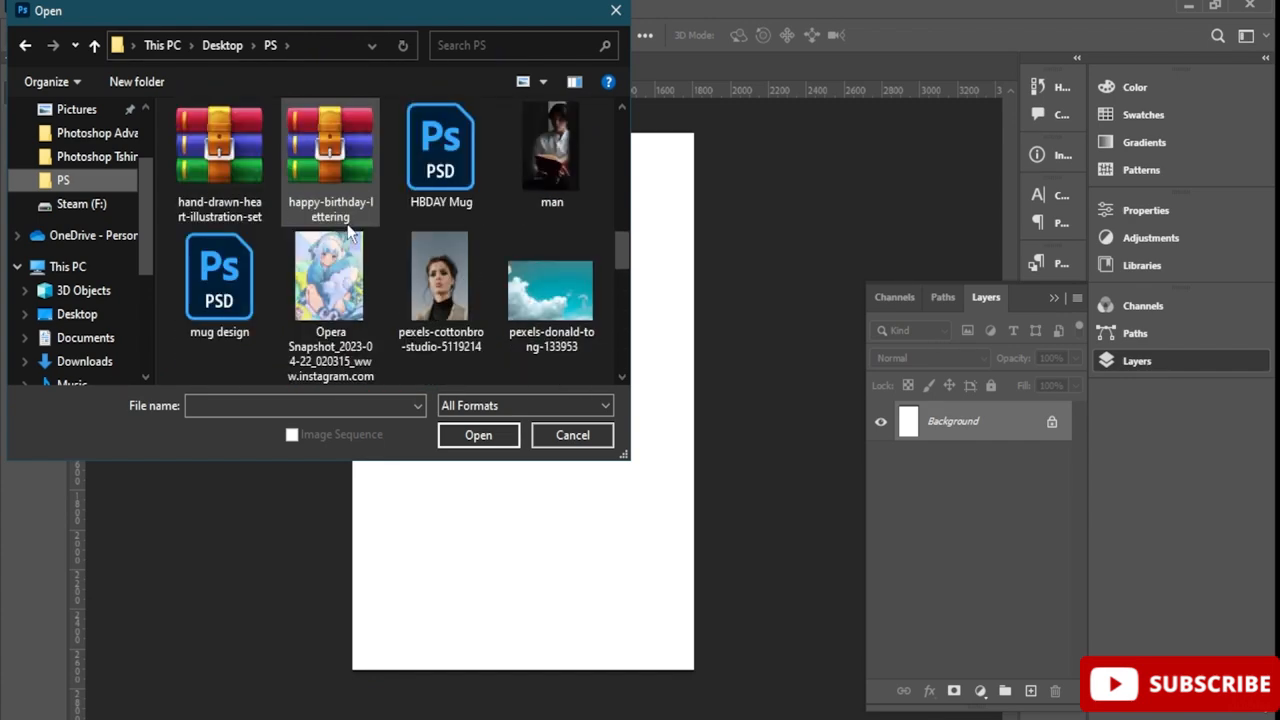
scroll(350, 232, up, 6)
scroll(350, 232, up, 3)
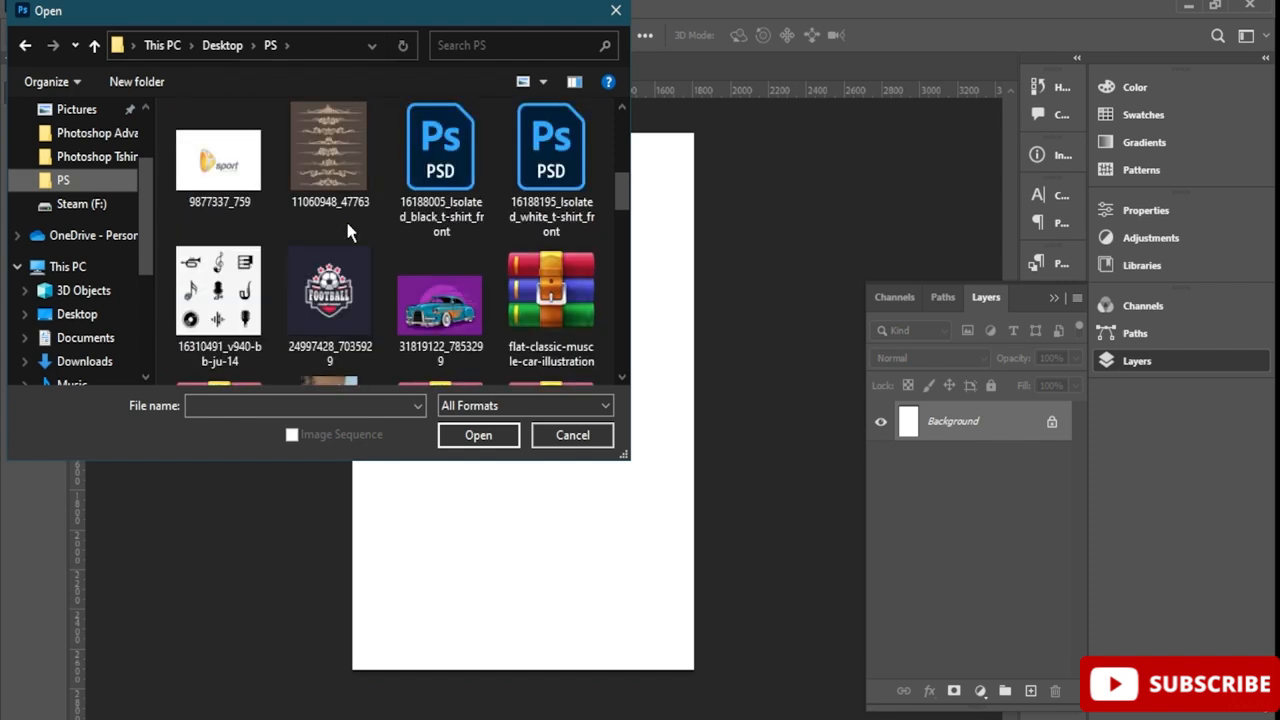
scroll(347, 230, up, 12)
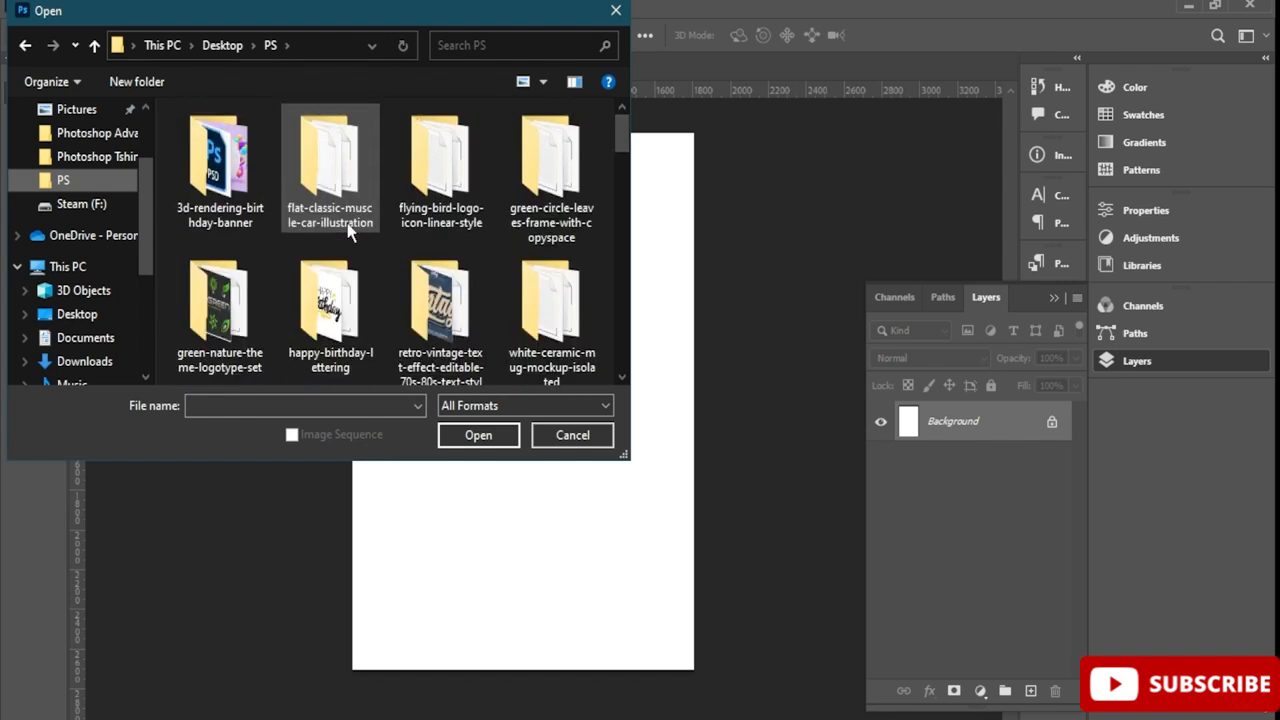
Open the image 946.jpg from the flying-bird-logo-icon-linear-style folder
double_click(440, 180)
double_click(234, 160)
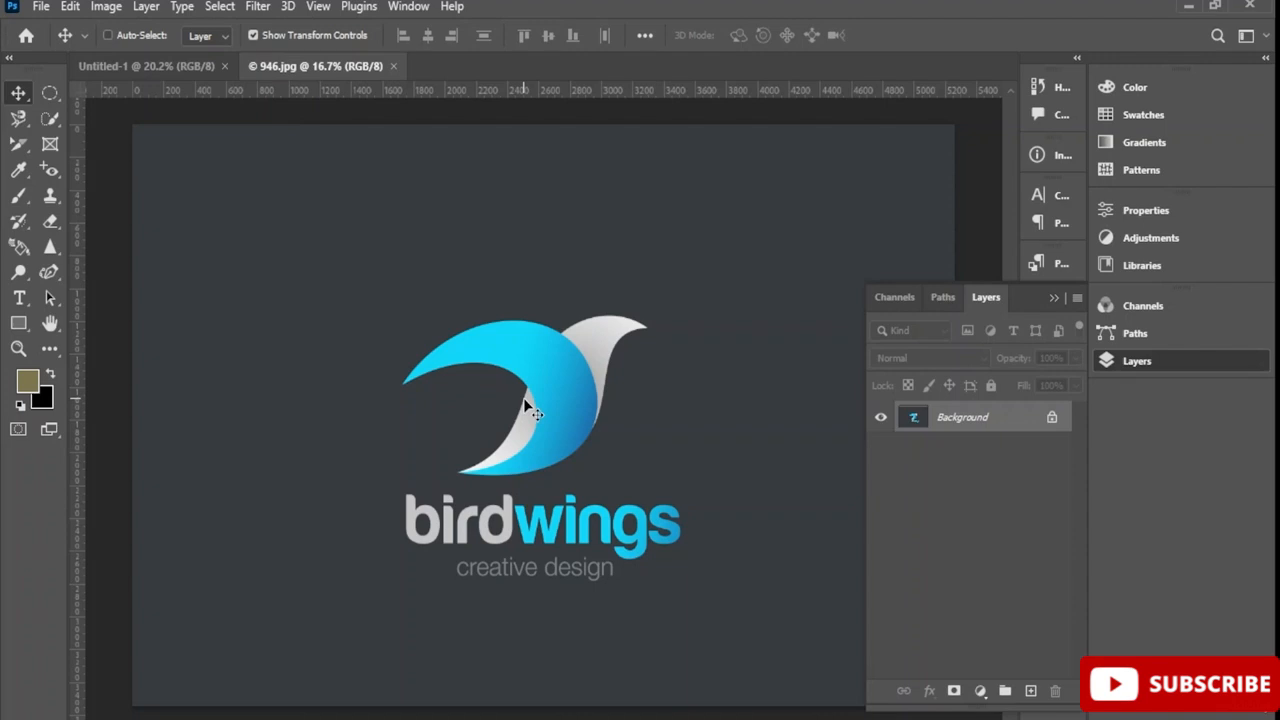
Return to the blank Untitled-1 document and activate the Curvature Pen tool
click(157, 72)
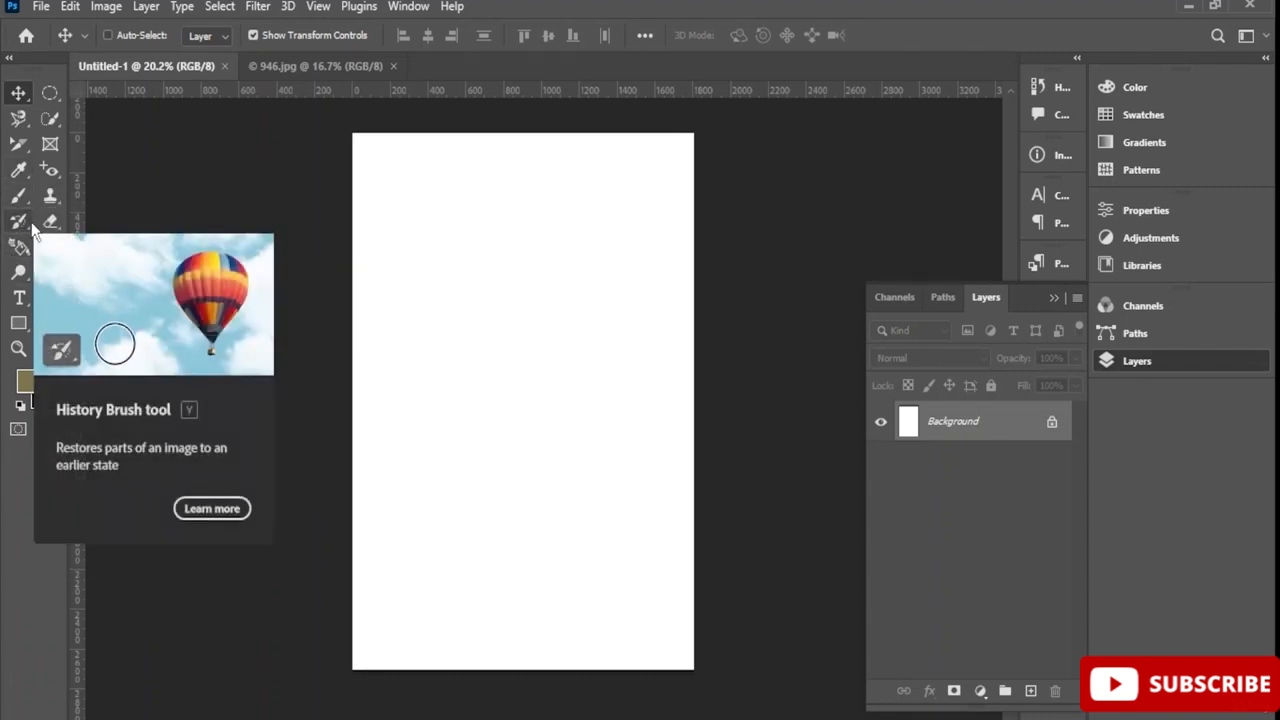
click(22, 146)
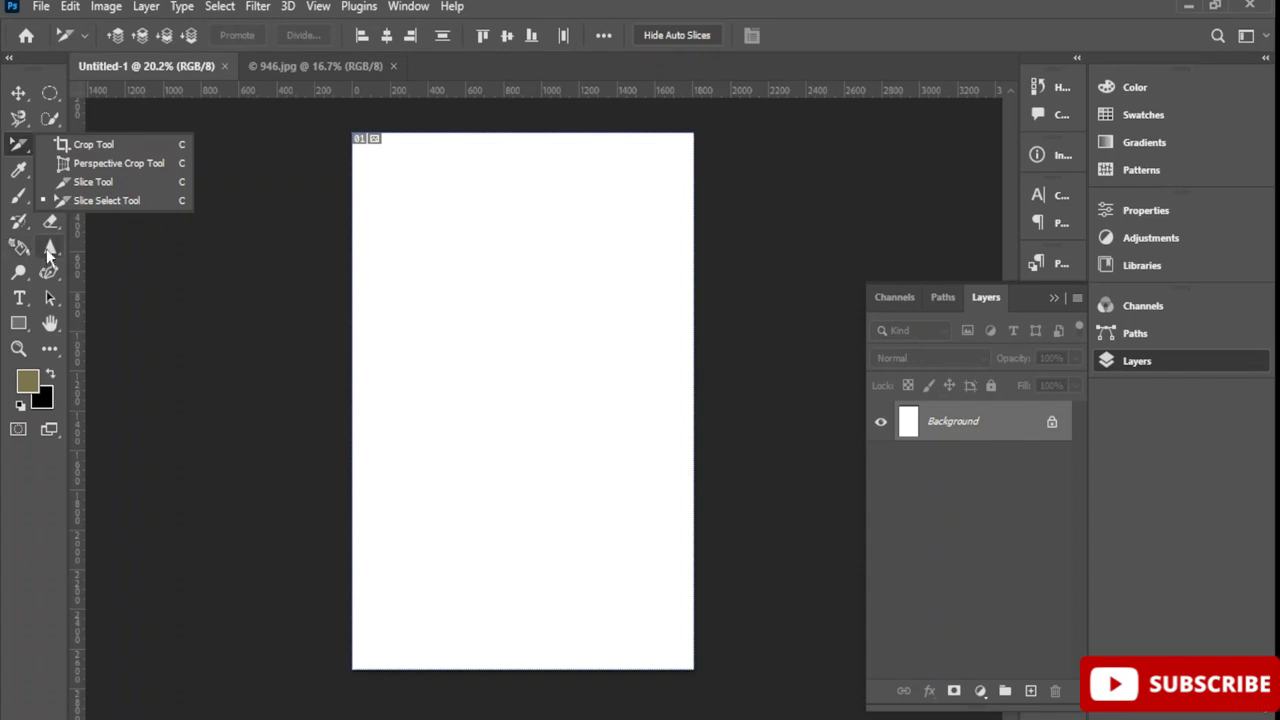
key(Escape)
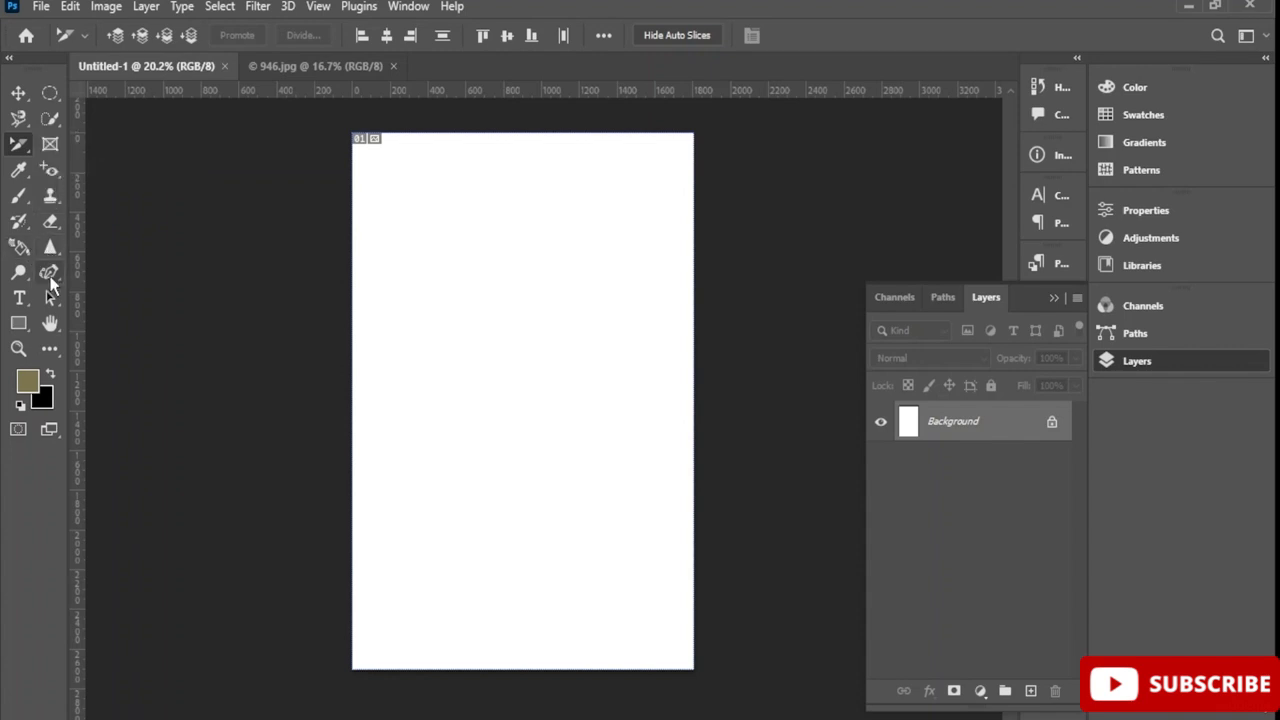
click(49, 275)
click(50, 278)
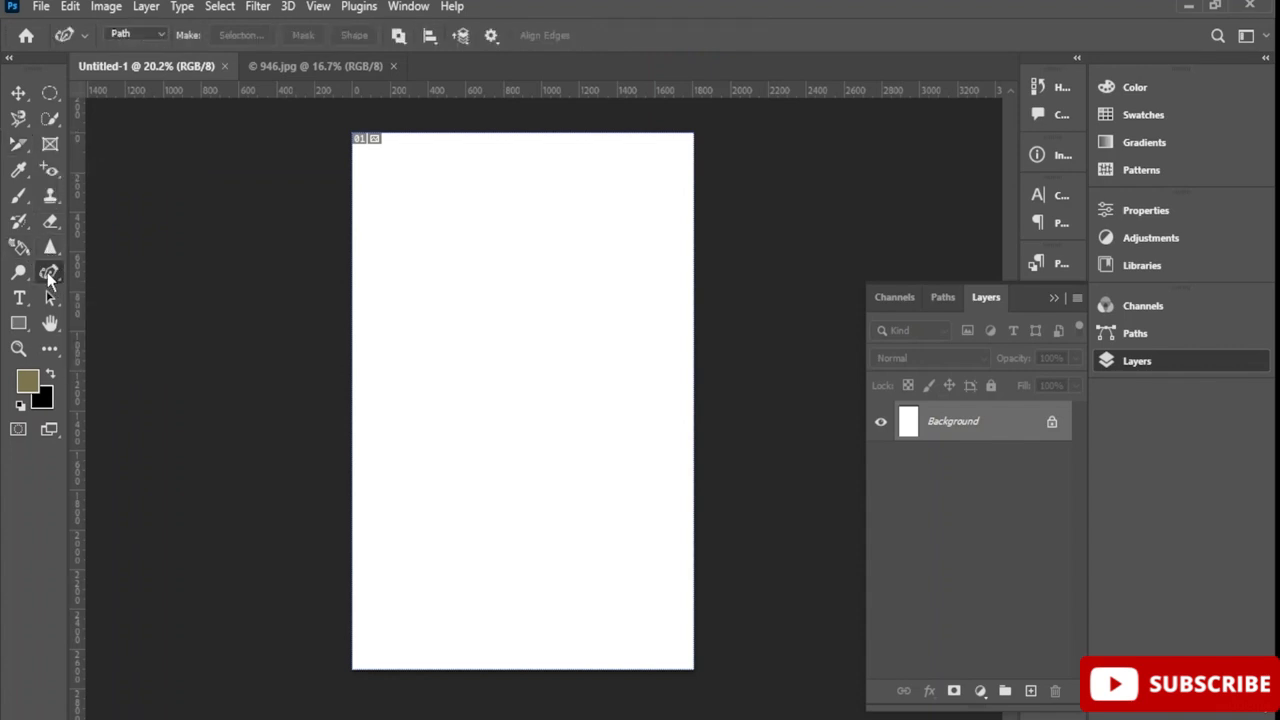
click(49, 278)
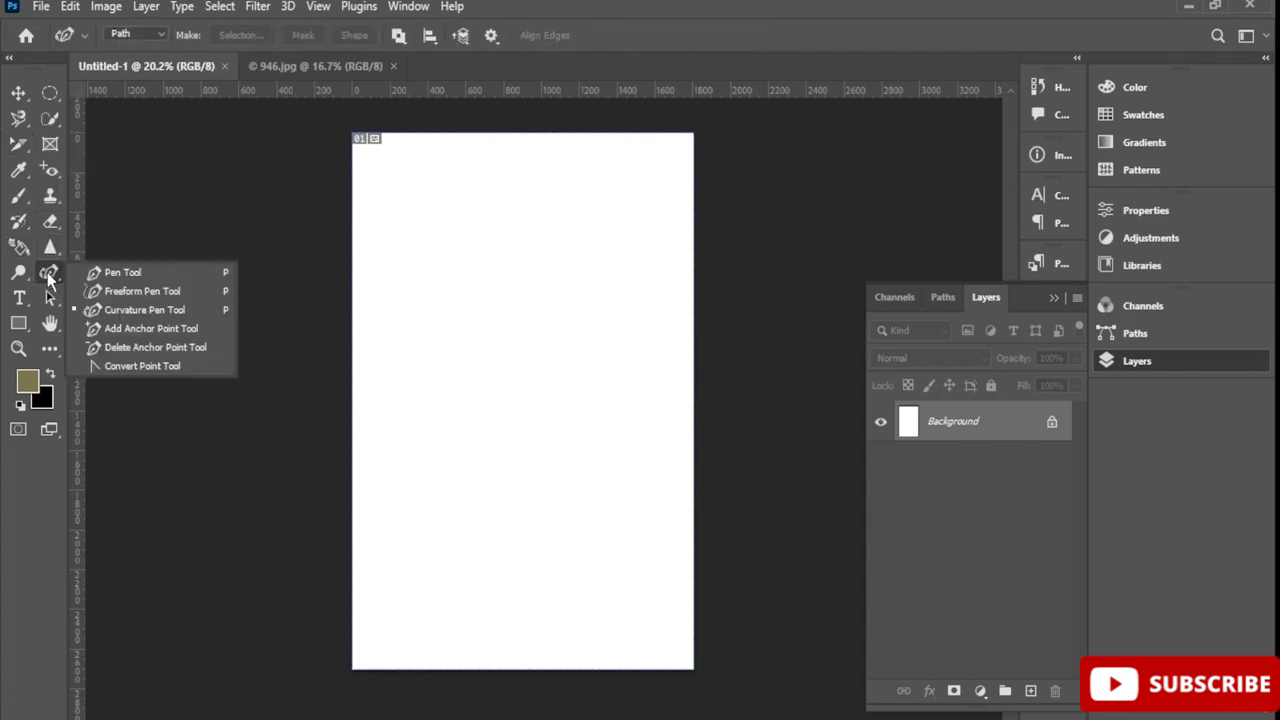
click(153, 312)
click(417, 390)
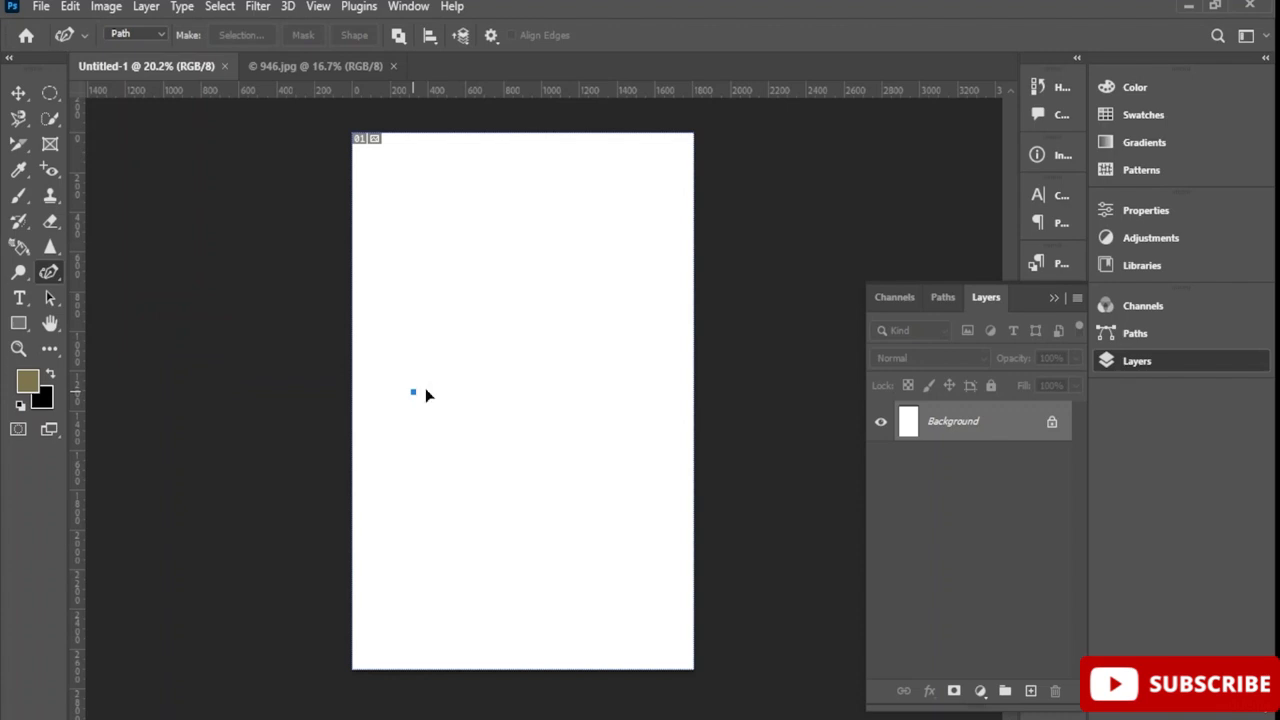
click(412, 353)
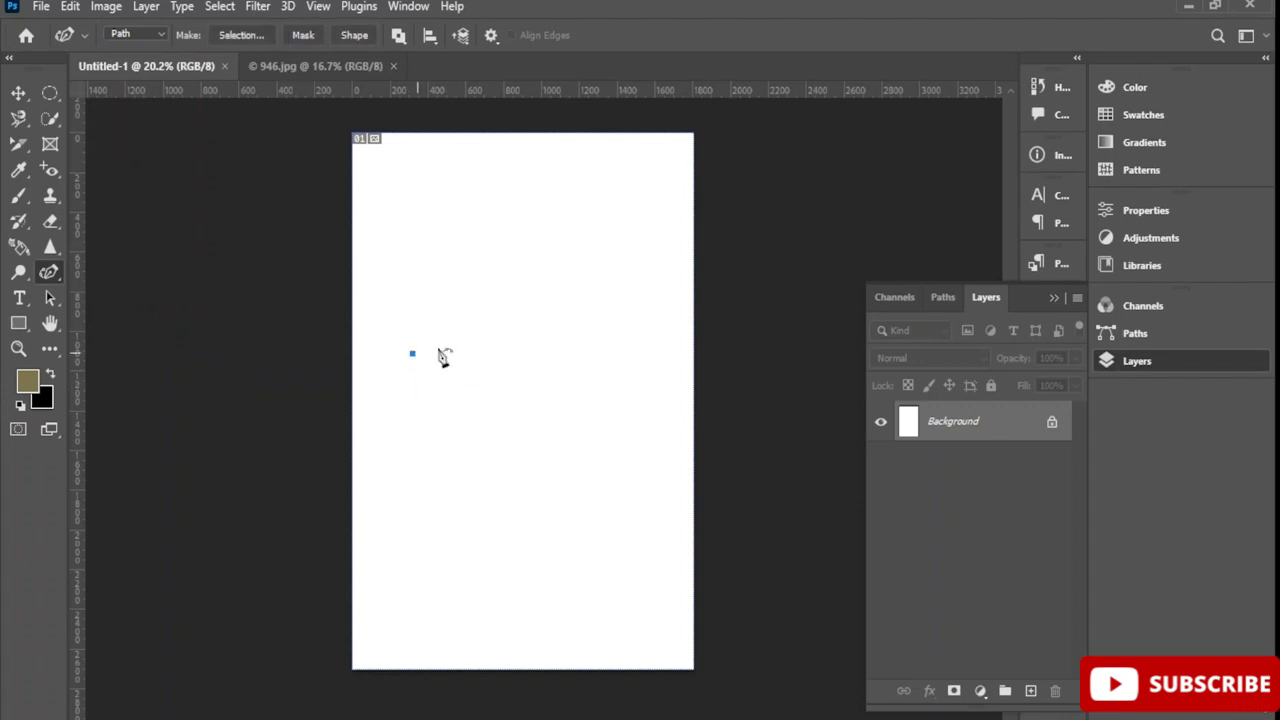
click(515, 335)
drag(516, 336, 520, 306)
drag(519, 306, 513, 281)
key(ctrl+z)
key(ctrl+z)
key(ctrl+z)
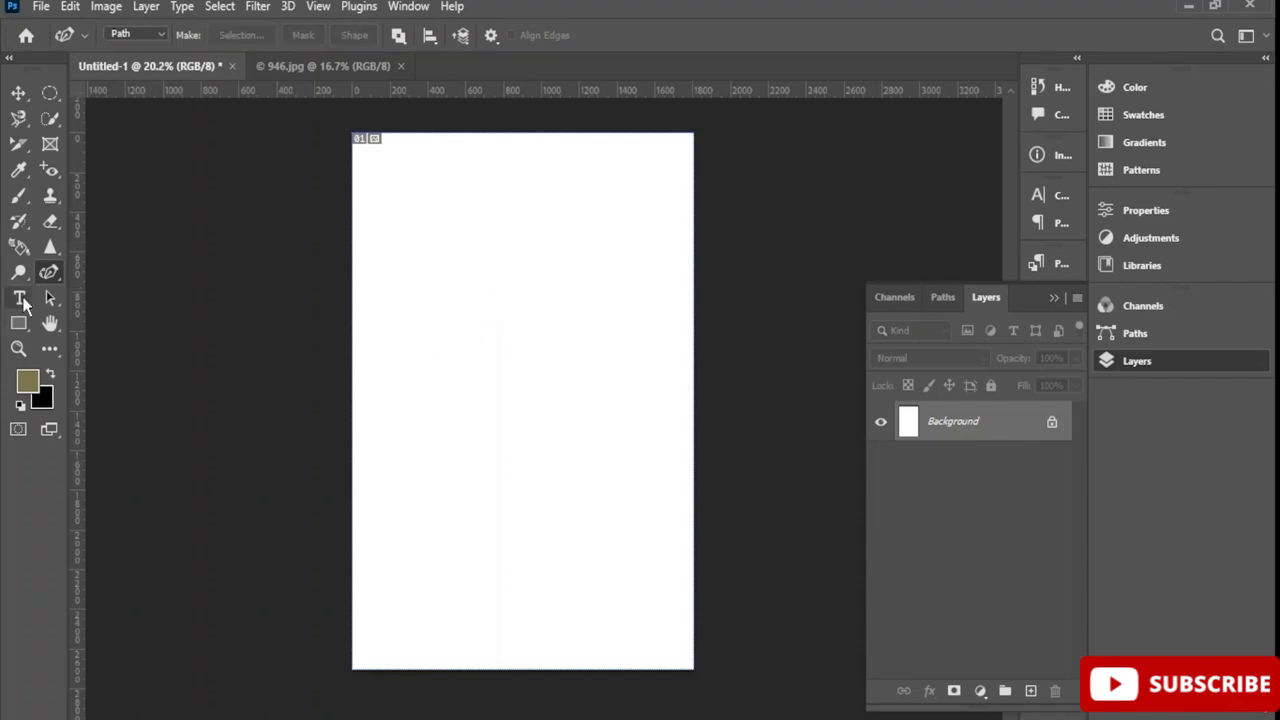
Use the Pen tool in Path mode to draw a closed, curved C-shaped path overlapping the right edge of the pointed path
right_click(50, 270)
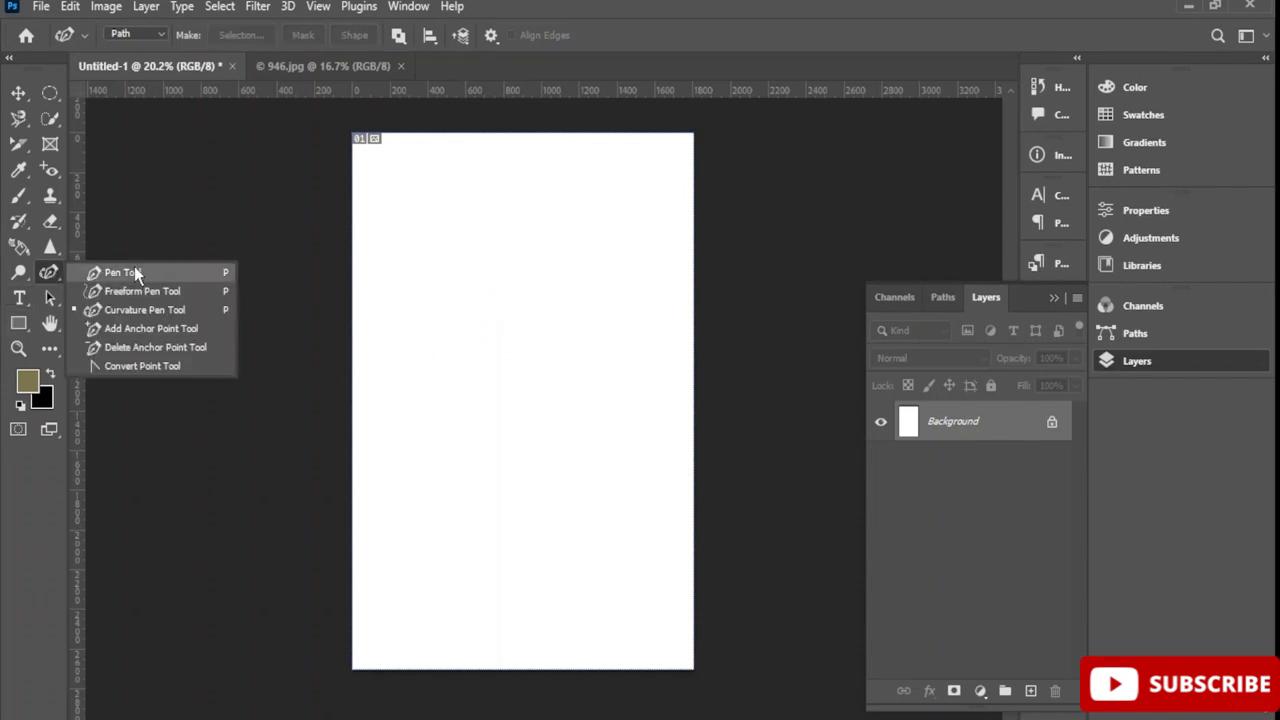
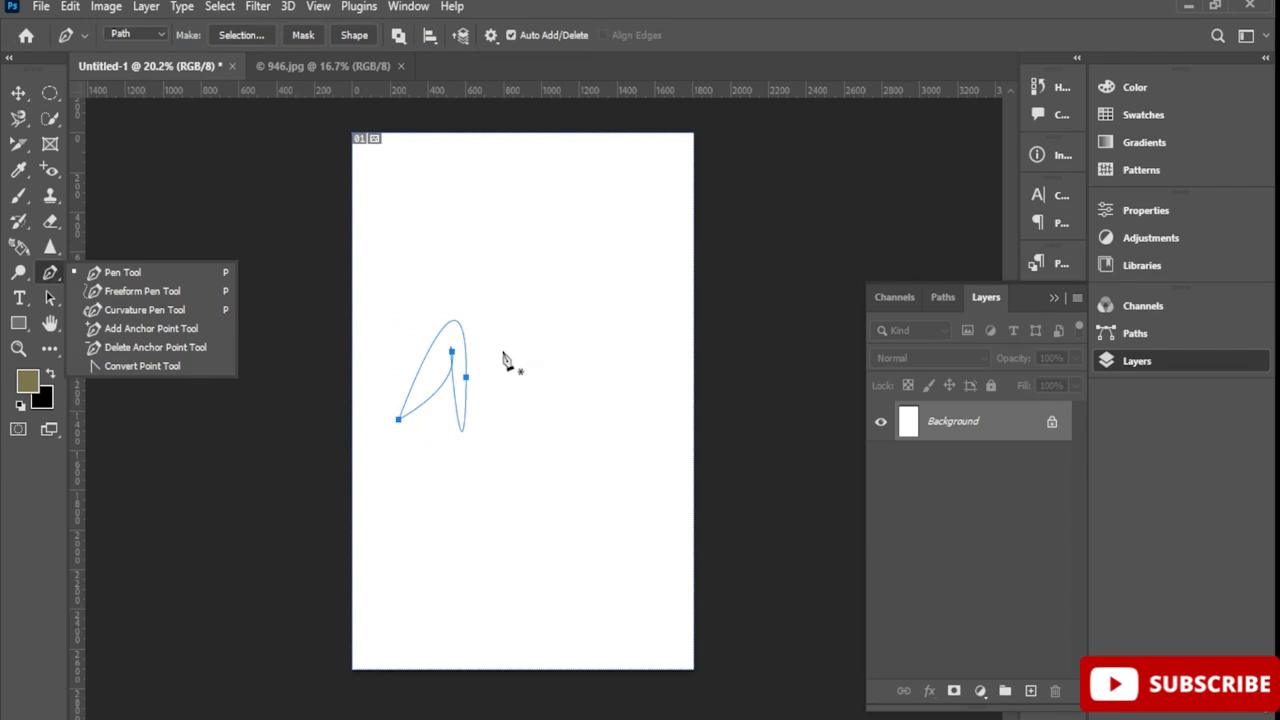
click(503, 354)
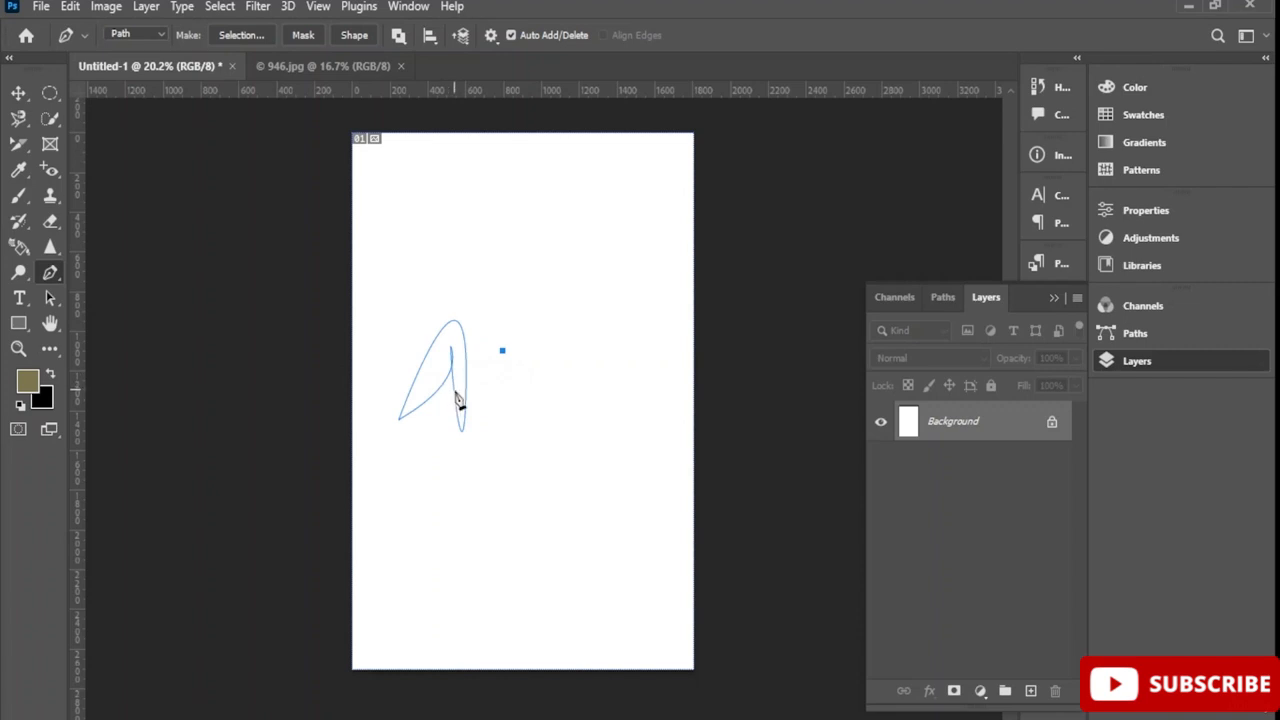
drag(455, 392, 462, 466)
click(502, 428)
drag(506, 409, 508, 401)
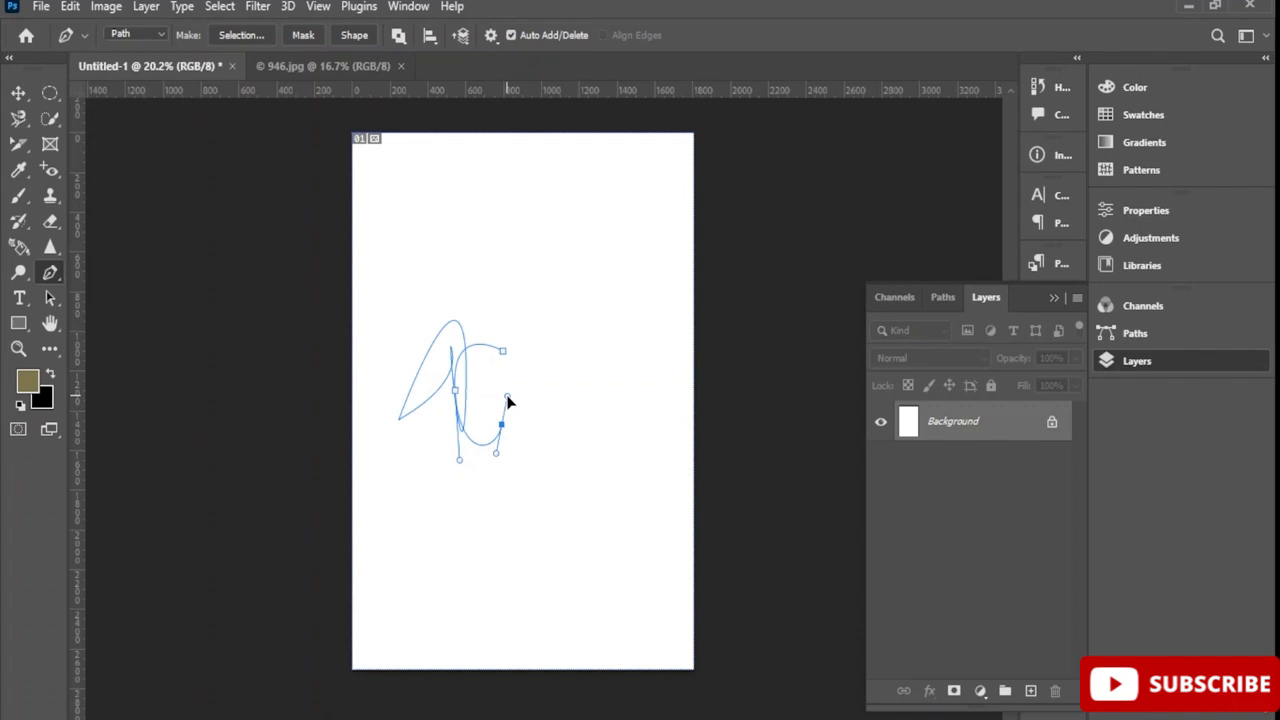
click(476, 398)
drag(477, 399, 480, 342)
click(502, 352)
drag(518, 366, 540, 311)
Convert the locked white Background to a normal layer and move it to the right half of the canvas, slightly downward
key(ctrl+t)
click(18, 93)
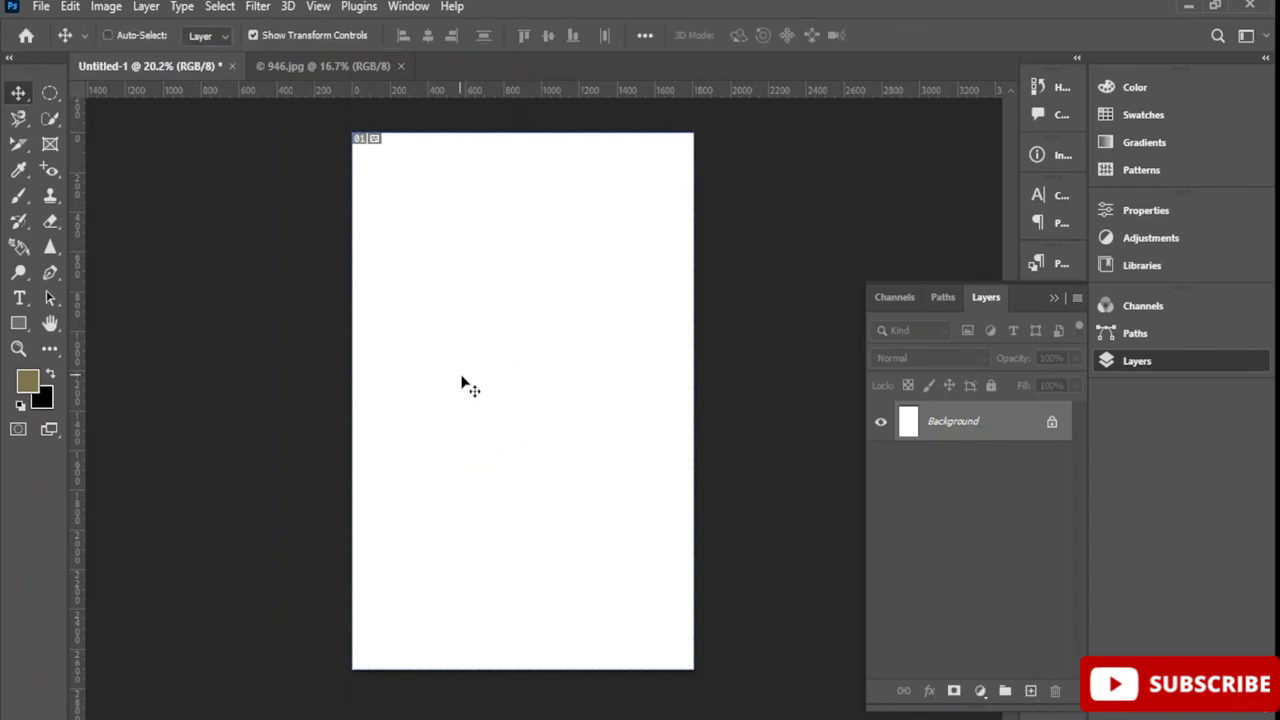
drag(462, 383, 625, 435)
click(619, 339)
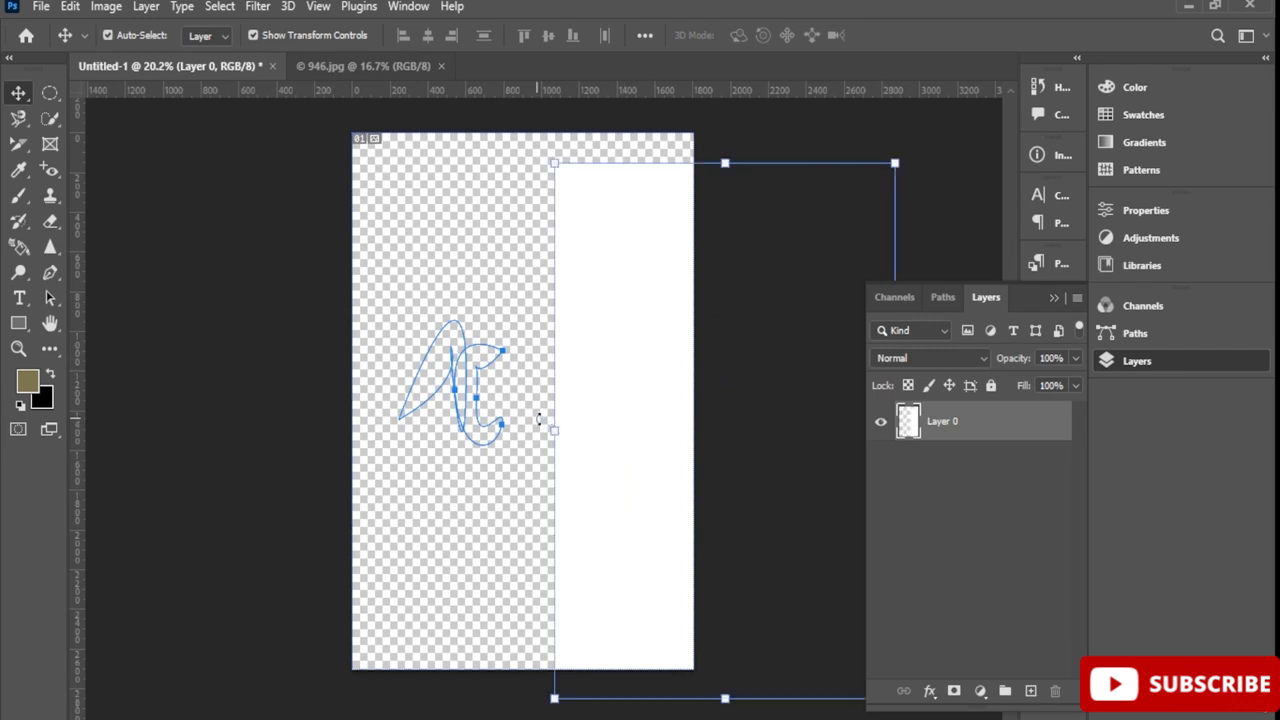
Move the white Layer 0 completely off the canvas, past its right edge
key(ctrl+t)
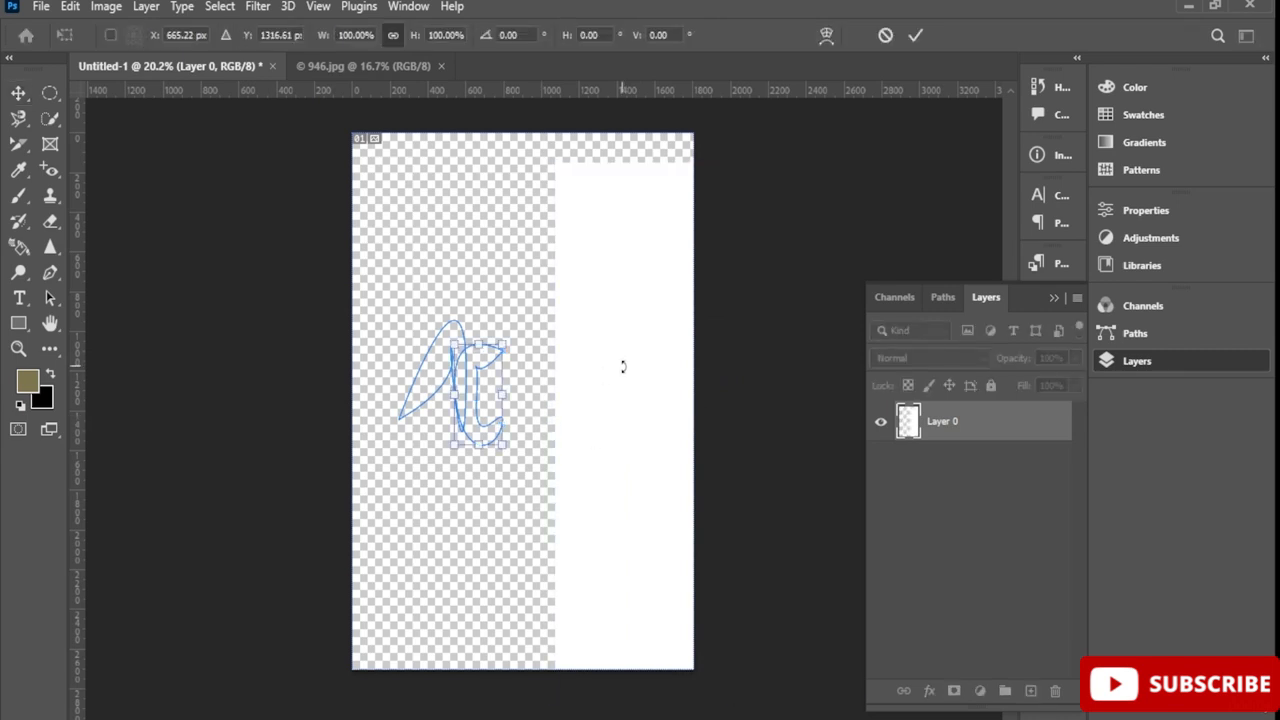
click(18, 95)
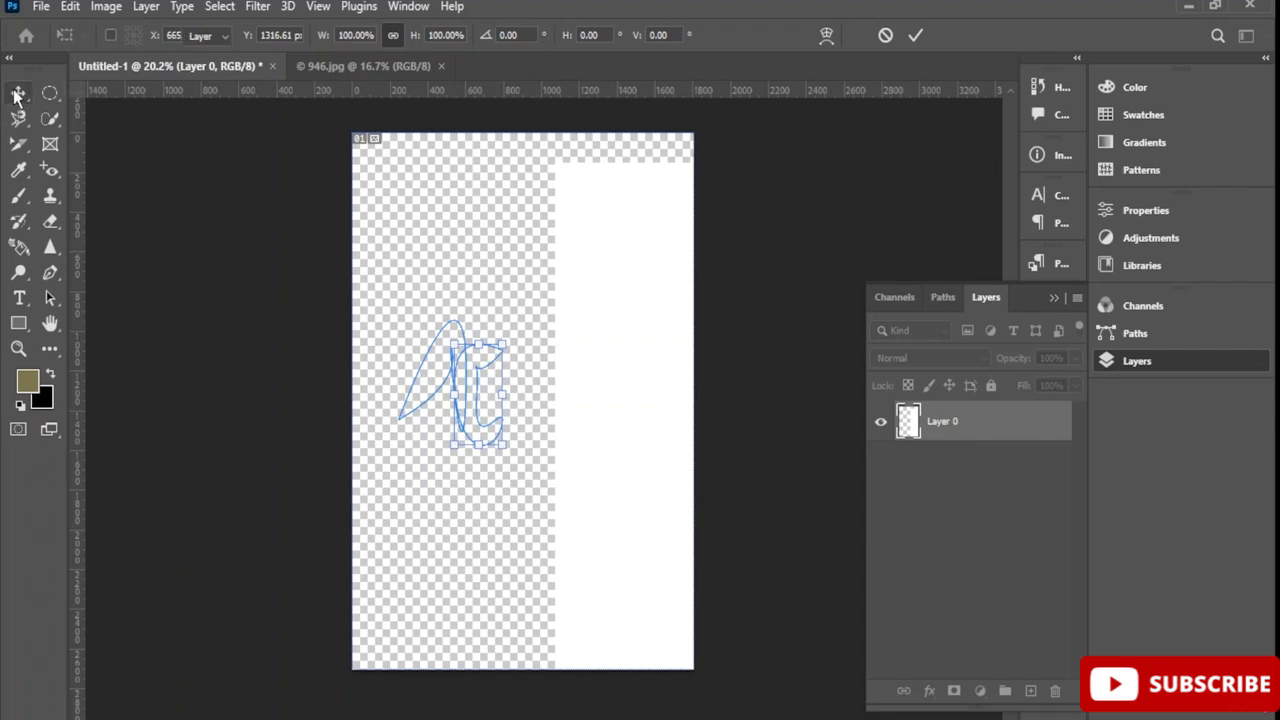
mouse_move(631, 289)
mouse_down()
mouse_move(591, 303)
mouse_move(591, 329)
mouse_move(737, 317)
mouse_move(814, 286)
mouse_move(800, 282)
mouse_up()
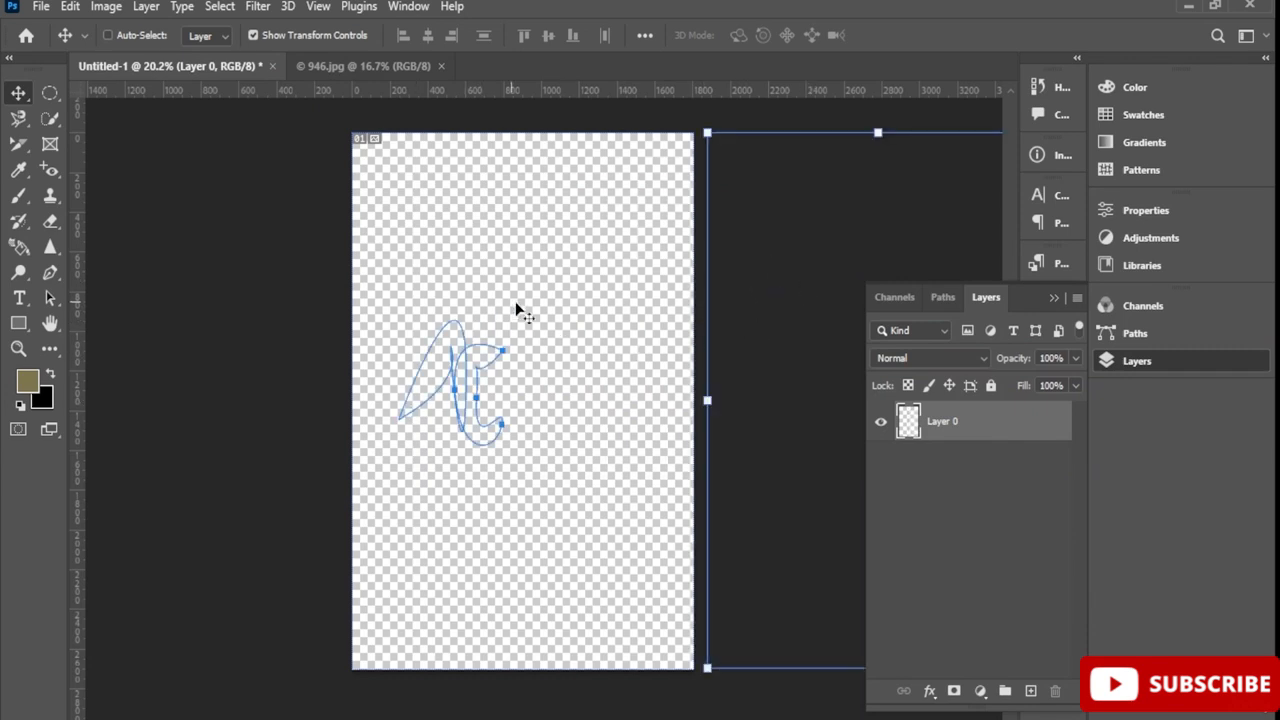
Move the C-shaped path right and slightly up so it stands clear of the pointed path
click(490, 359)
mouse_move(463, 361)
mouse_down()
mouse_move(514, 343)
mouse_move(541, 312)
mouse_up()
key(ctrl+t)
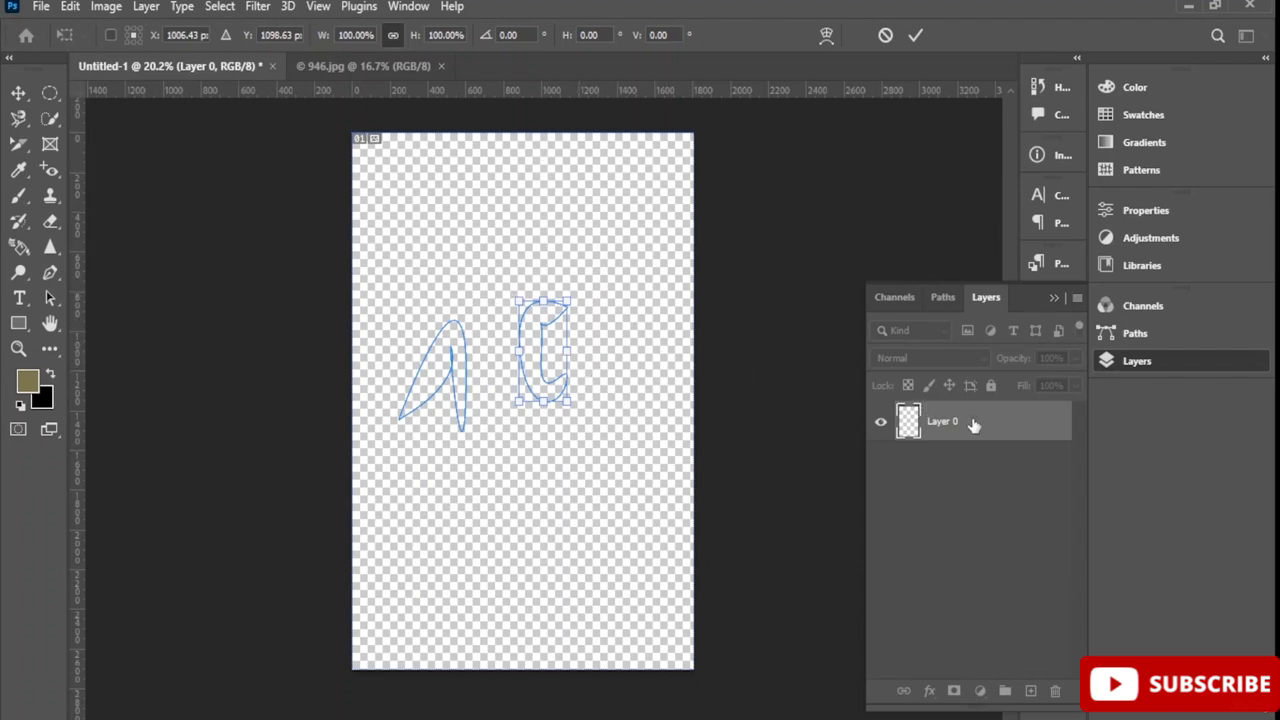
right_click(540, 347)
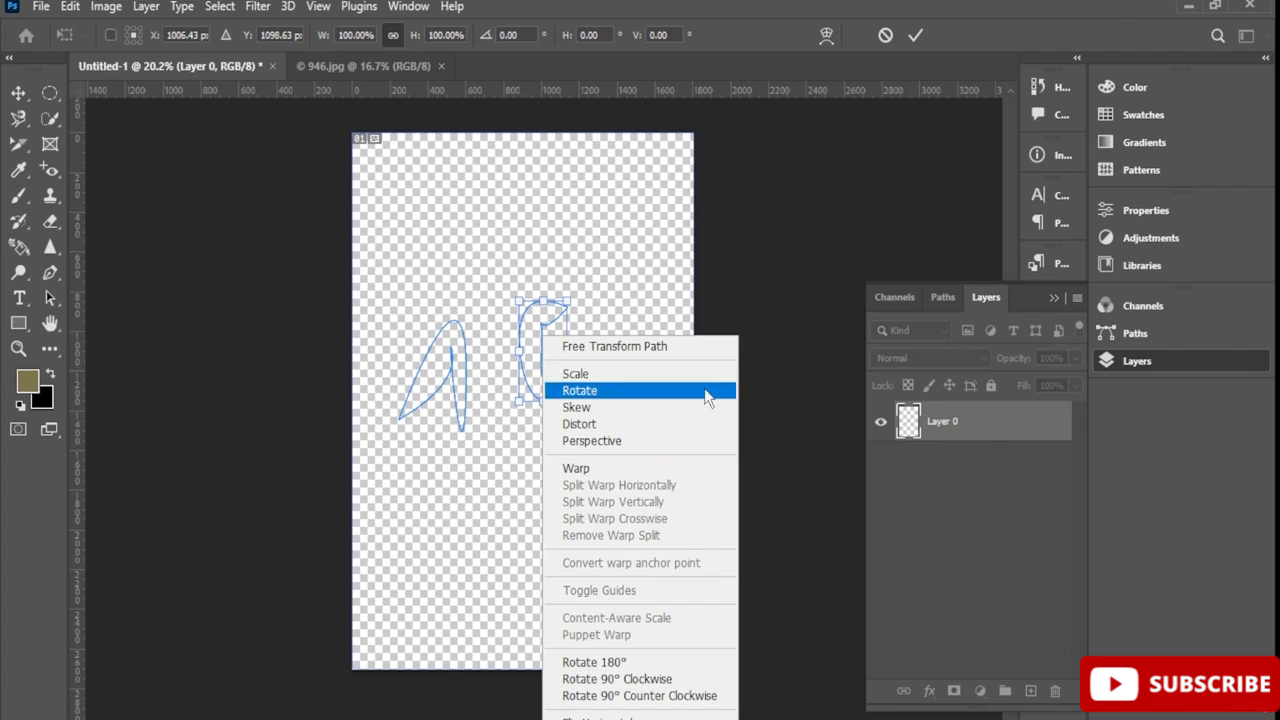
click(236, 12)
click(220, 8)
click(220, 10)
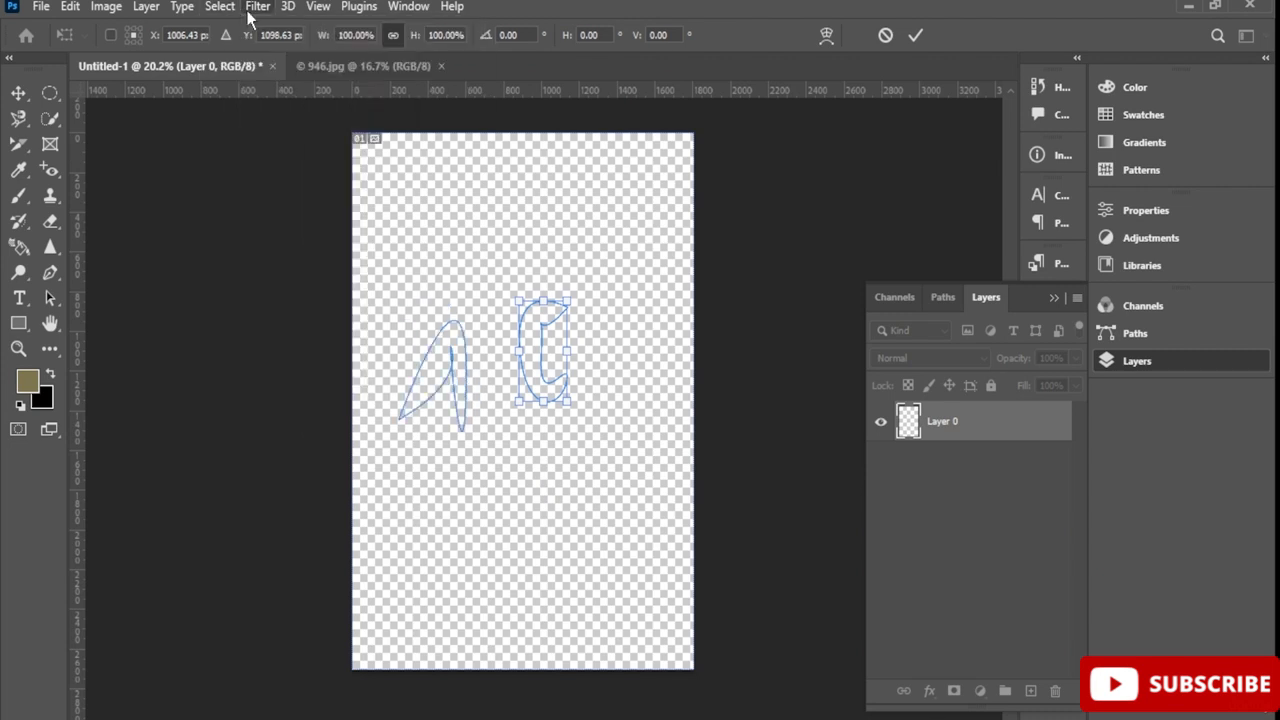
click(287, 7)
click(290, 7)
click(320, 8)
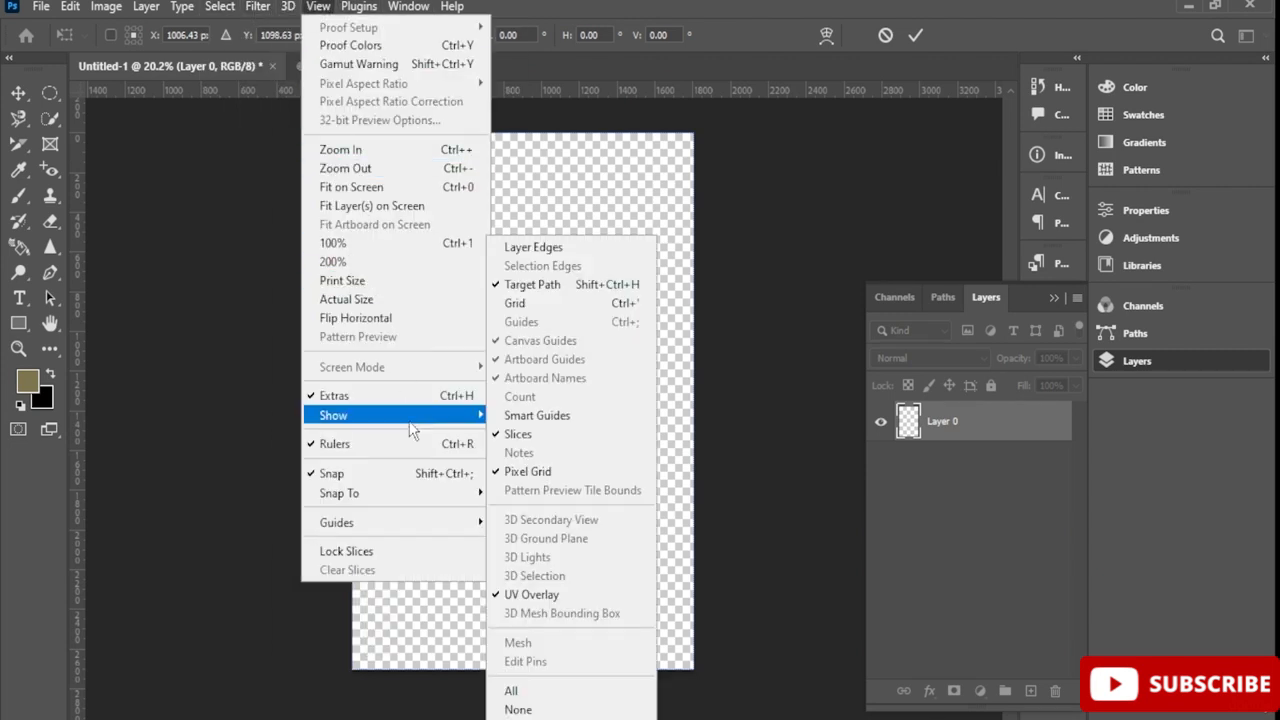
click(210, 37)
click(182, 8)
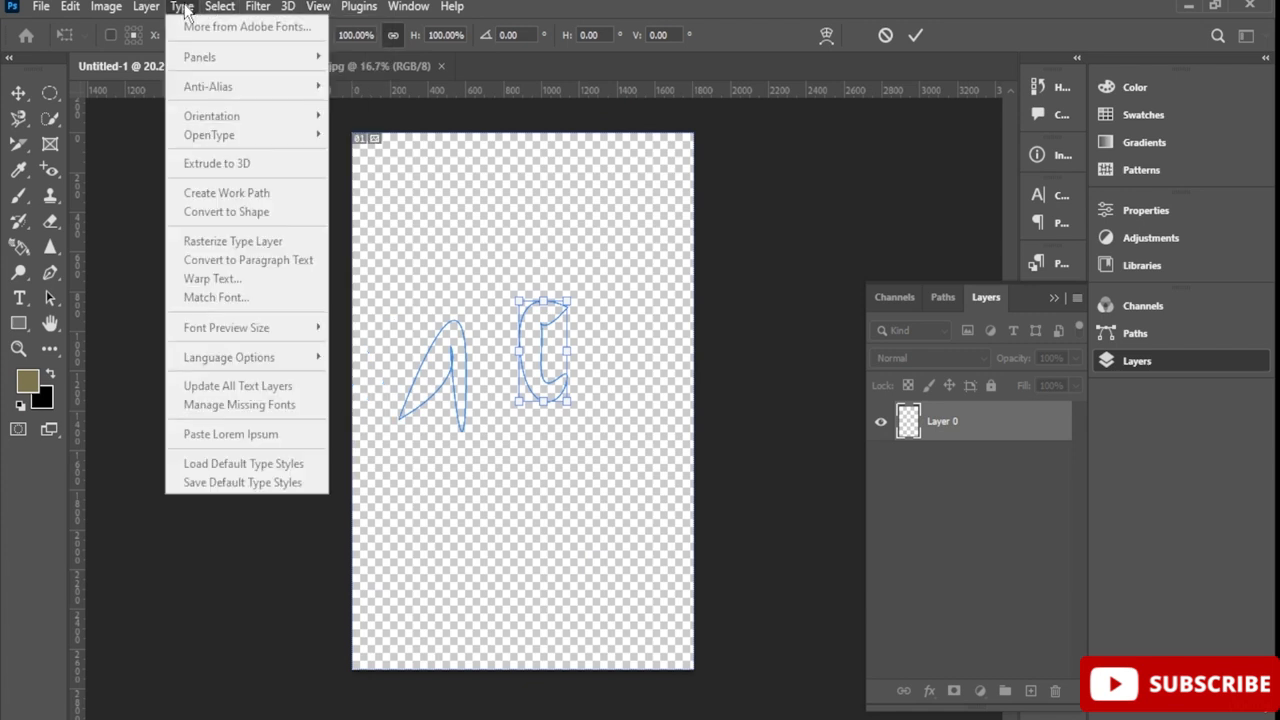
click(143, 14)
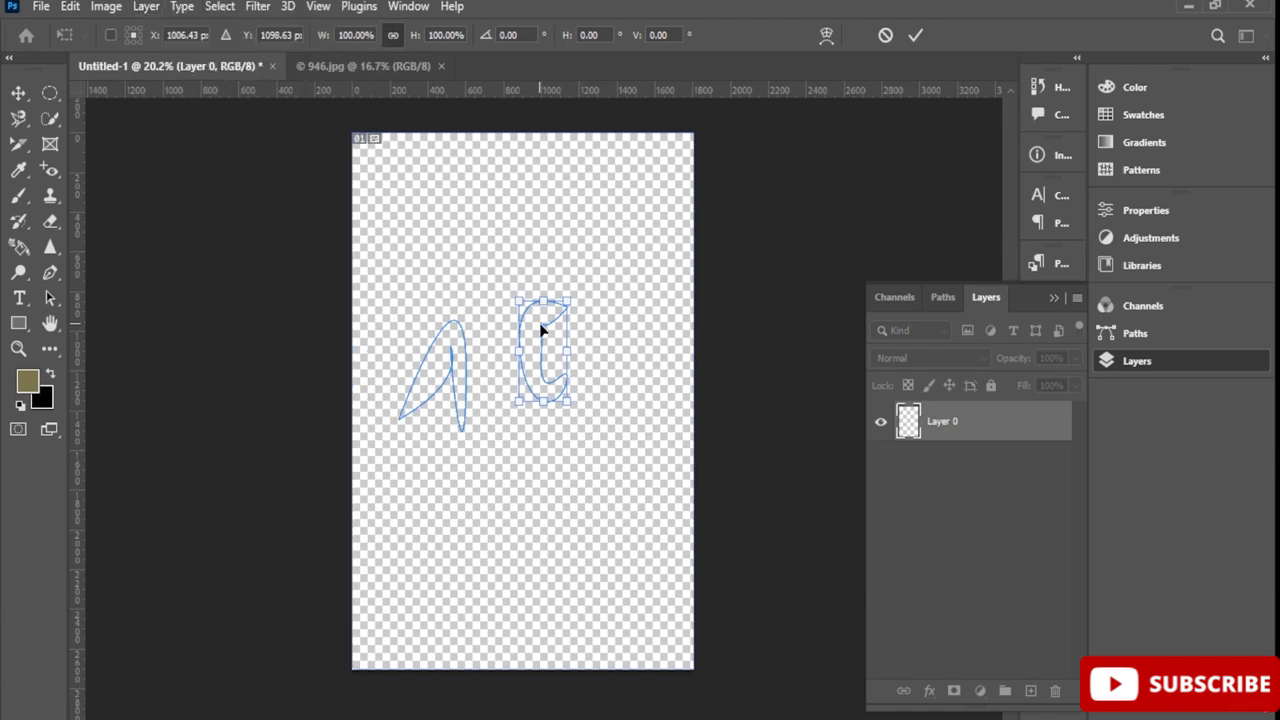
Nudge the C-shaped path slightly further right and move the white Layer 0 back over the canvas
drag(541, 330, 509, 313)
click(916, 35)
drag(558, 310, 436, 296)
drag(676, 281, 382, 338)
drag(446, 311, 466, 283)
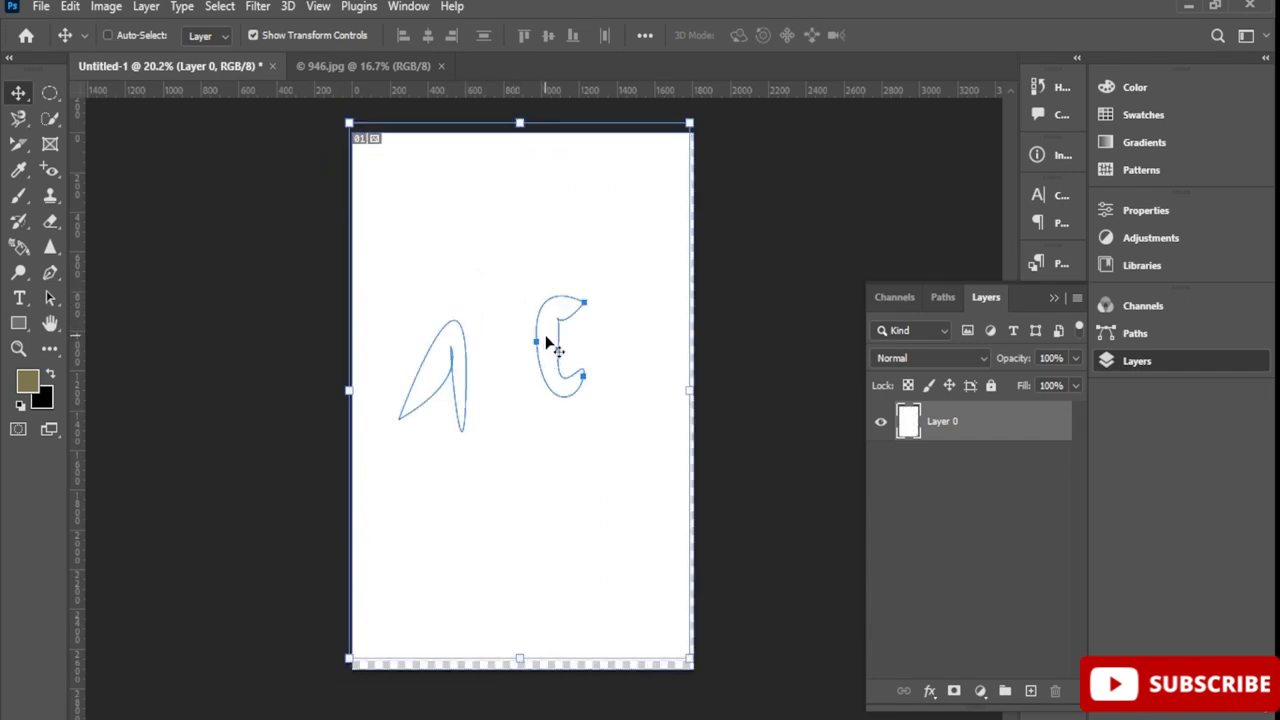
Enlarge the C-shaped path to about one and a half times its size, placed right of the pointed path
drag(548, 345, 570, 313)
drag(452, 352, 453, 350)
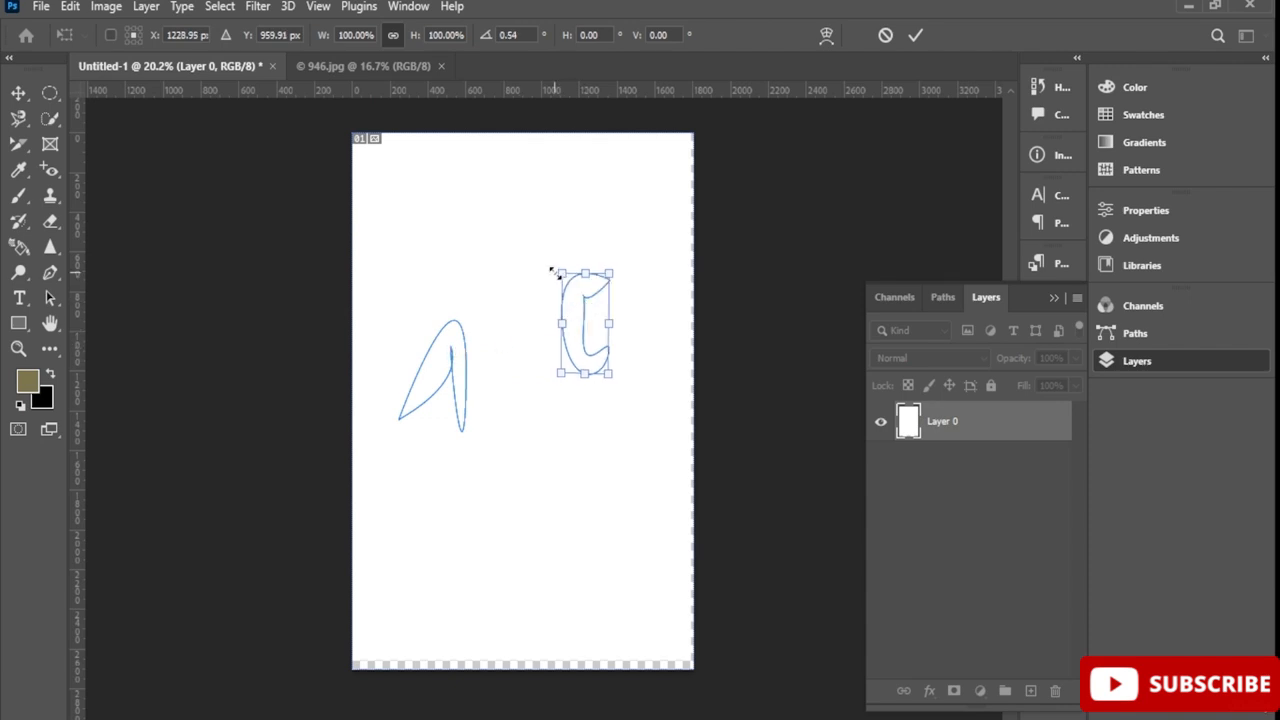
drag(553, 272, 544, 383)
key(Return)
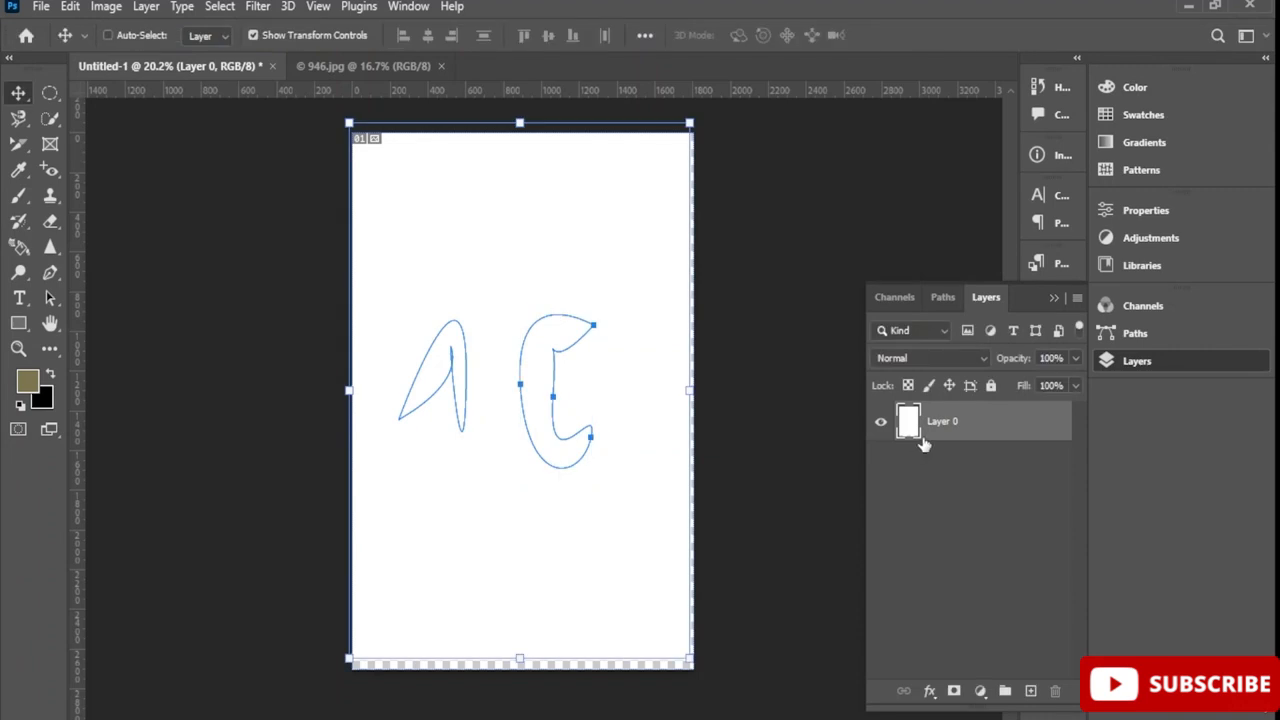
View the blending options of Layer 0, keeping the canvas visible, and close the Layer Style dialog
right_click(929, 432)
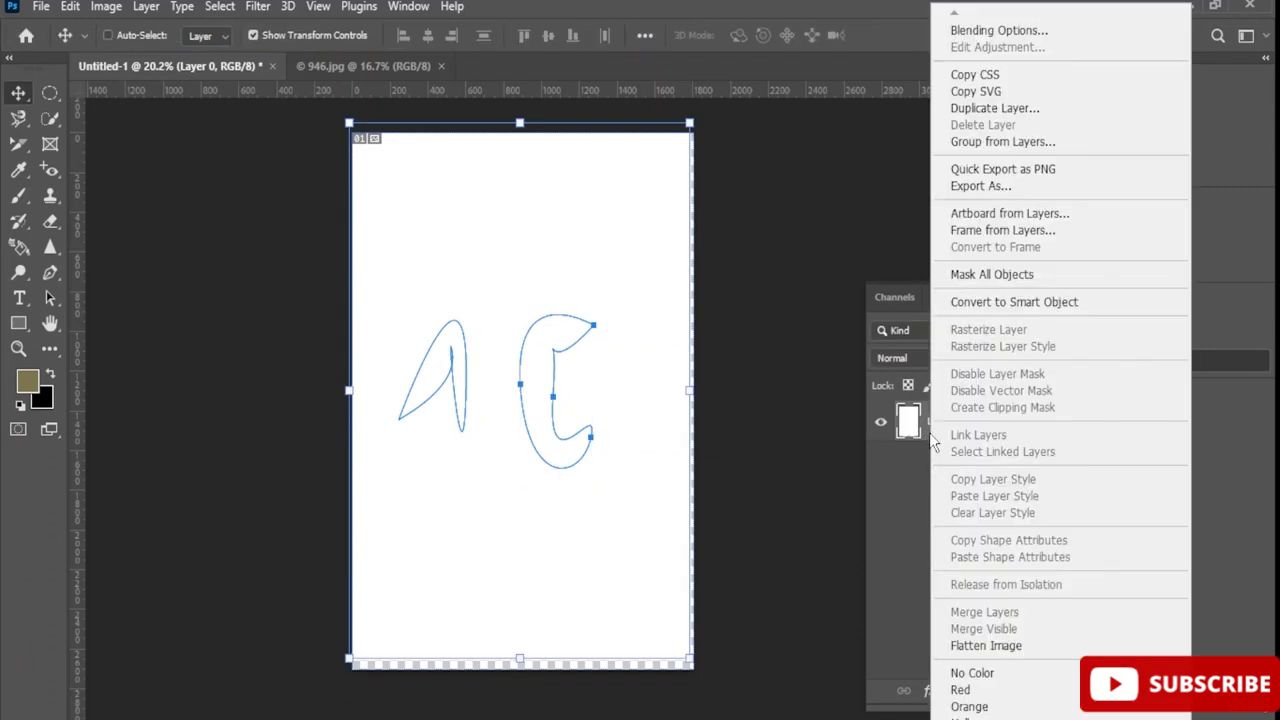
click(1051, 35)
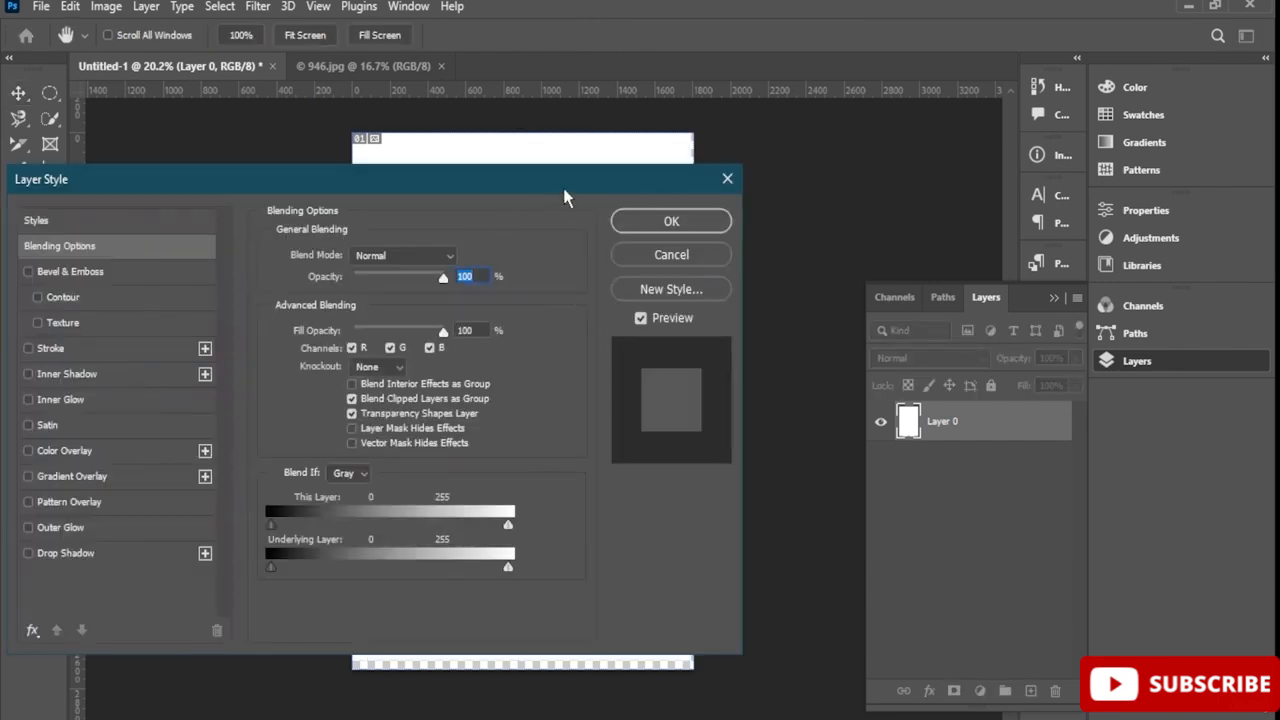
drag(563, 188, 616, 386)
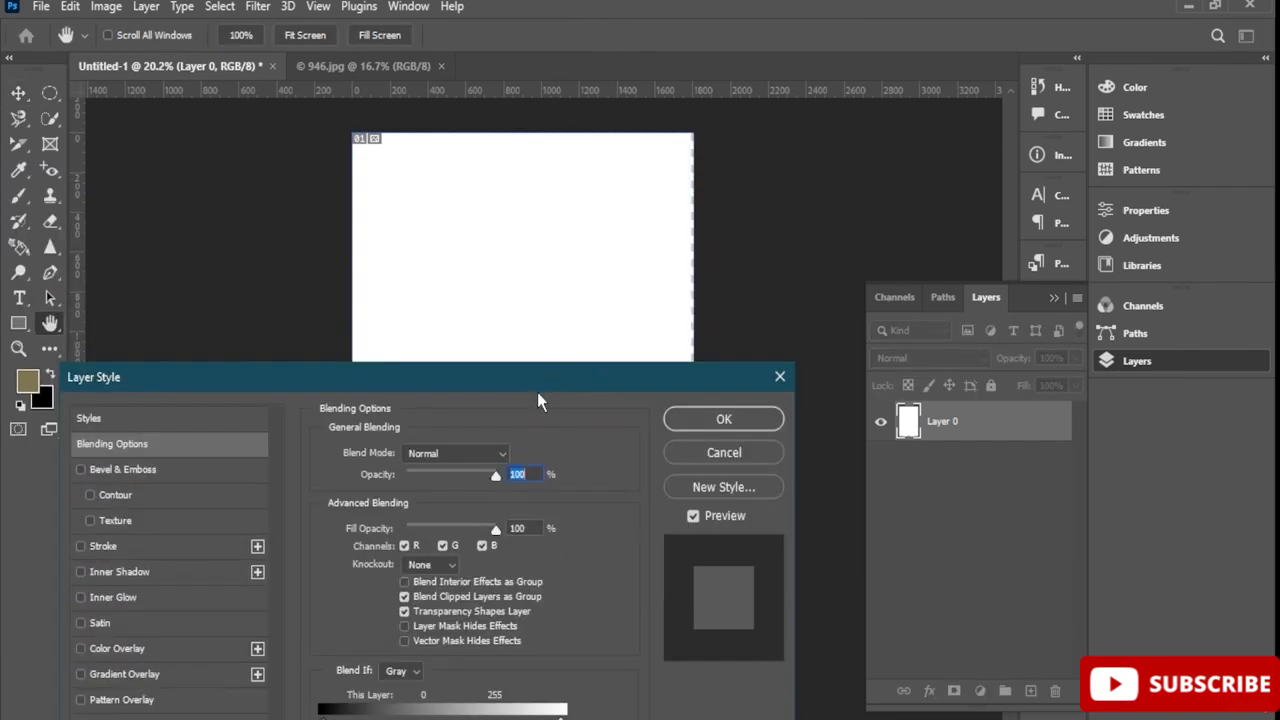
drag(538, 401, 526, 598)
drag(481, 684, 513, 697)
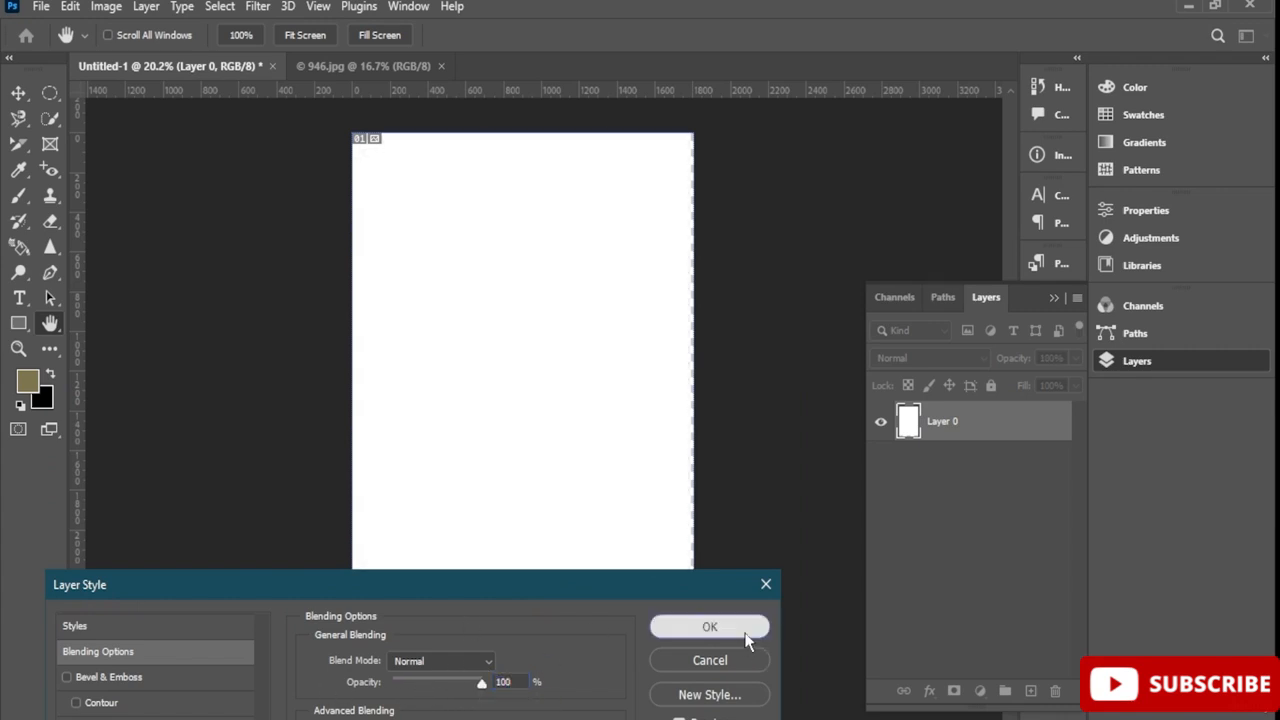
click(749, 624)
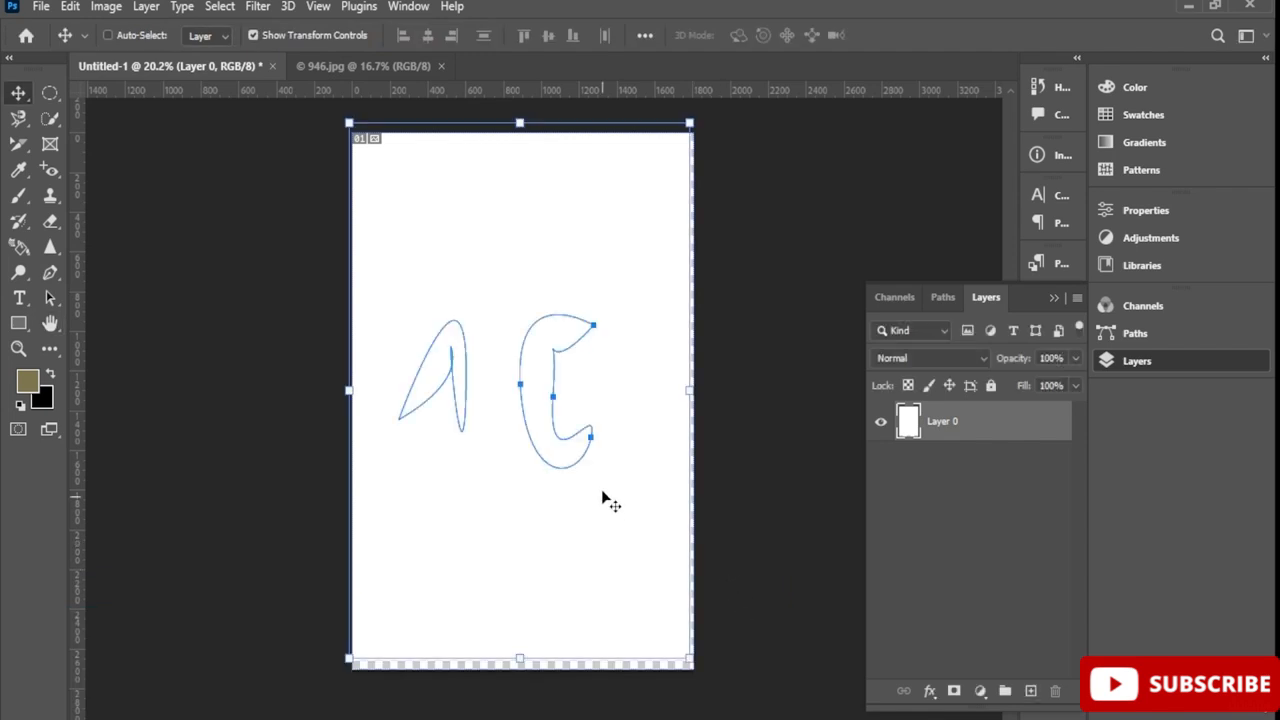
Move the white Layer 0 off the canvas past its left edge and shift the C-shaped path right and slightly down
mouse_move(606, 500)
mouse_down()
mouse_move(655, 543)
mouse_move(751, 558)
mouse_move(857, 523)
mouse_up()
key(ctrl+z)
drag(551, 386, 177, 366)
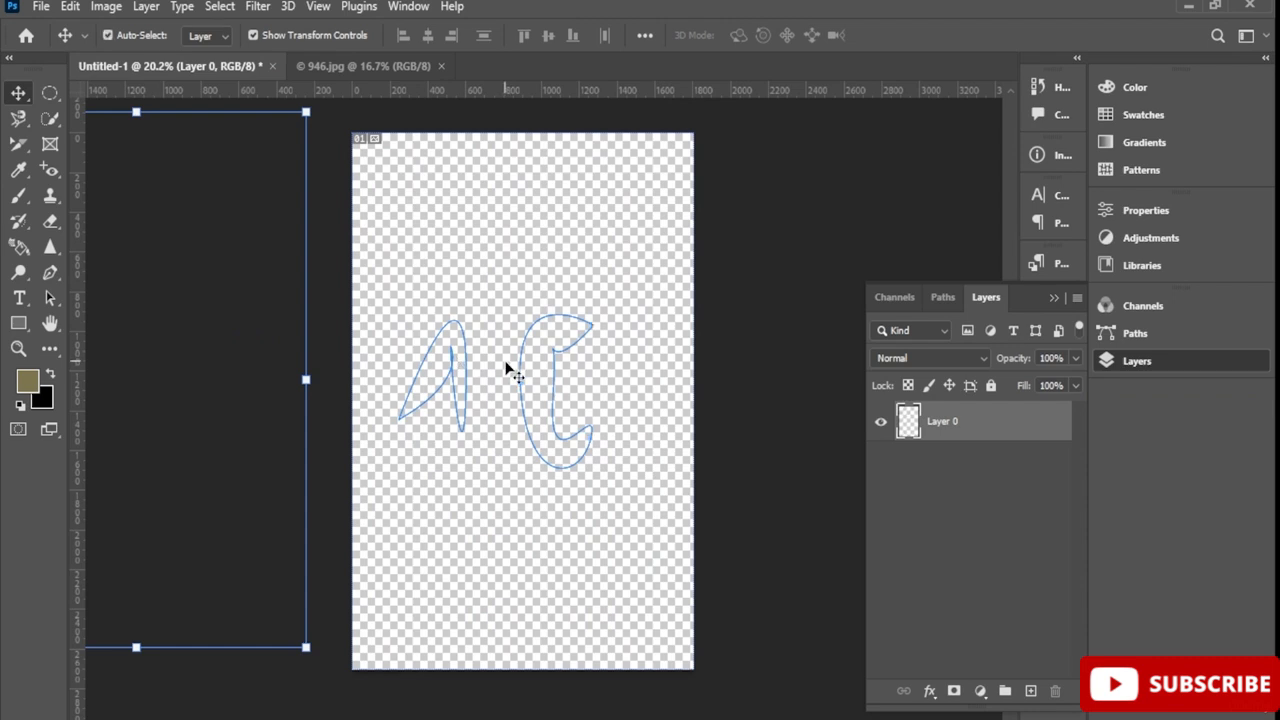
key(ctrl+t)
drag(543, 354, 586, 370)
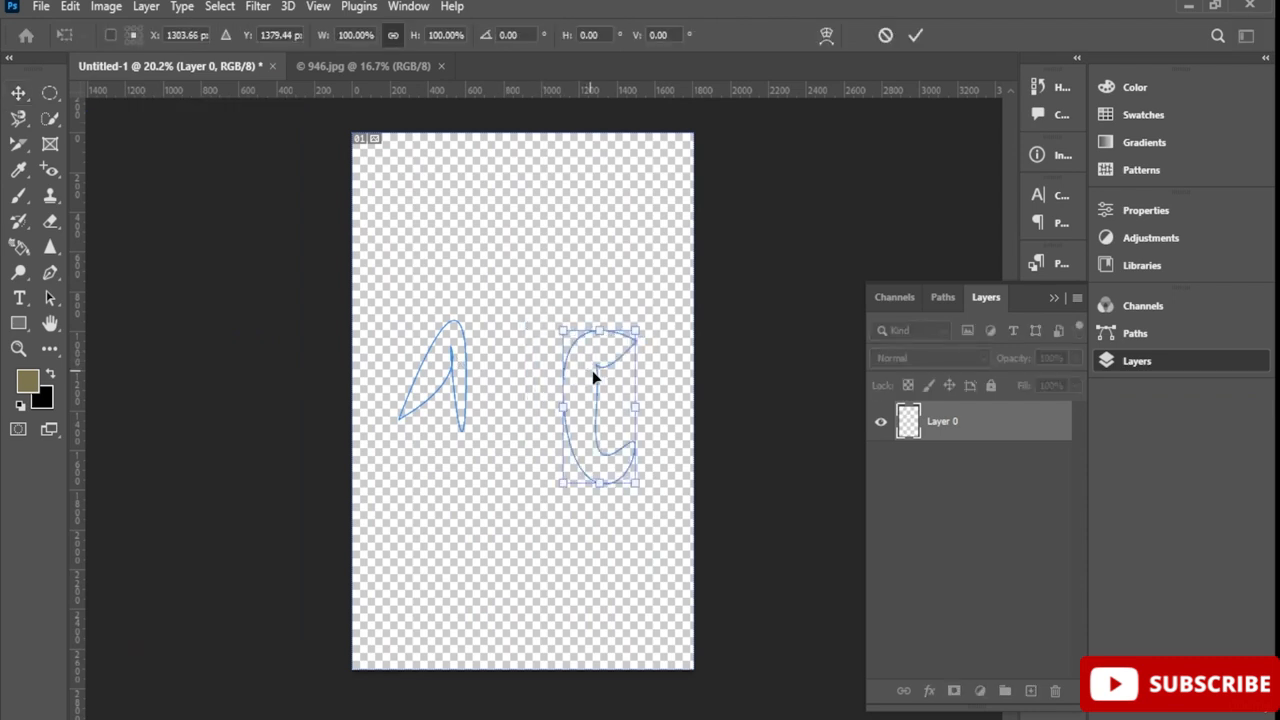
Commit the path transform, add a new blank layer and delete Layer 0
click(1029, 686)
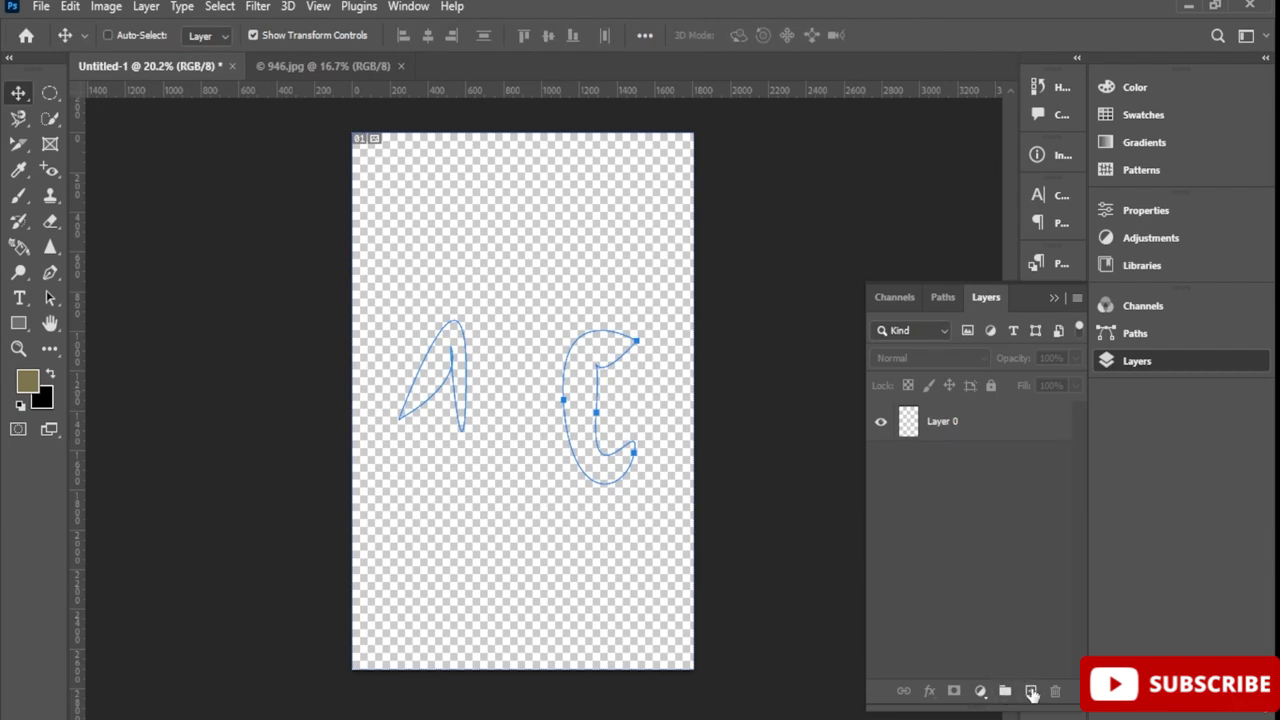
click(1031, 691)
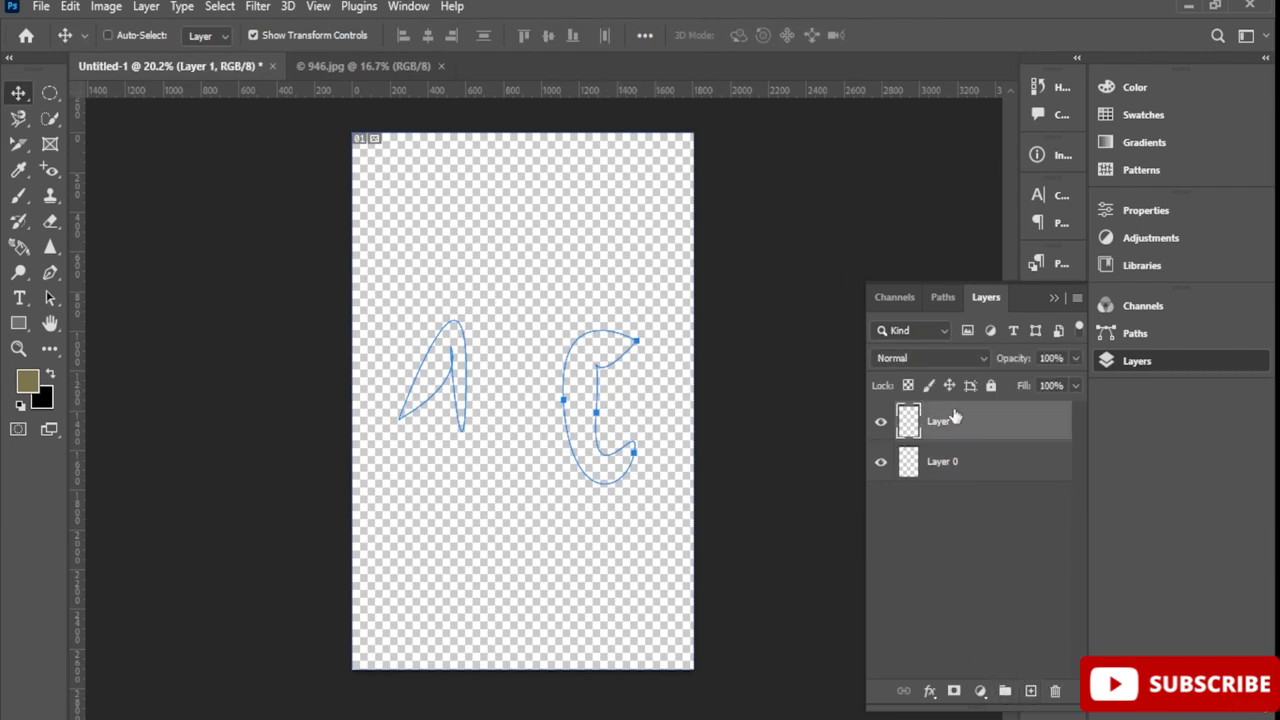
drag(600, 400, 545, 378)
click(940, 470)
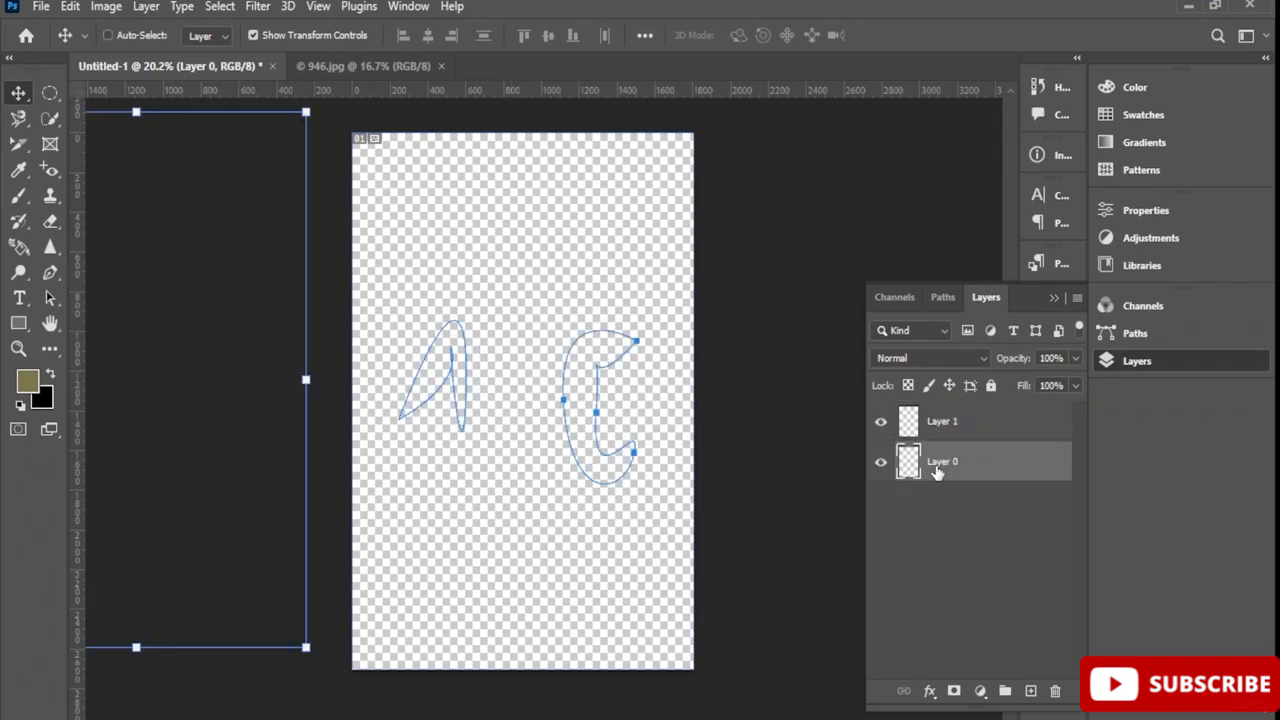
right_click(938, 472)
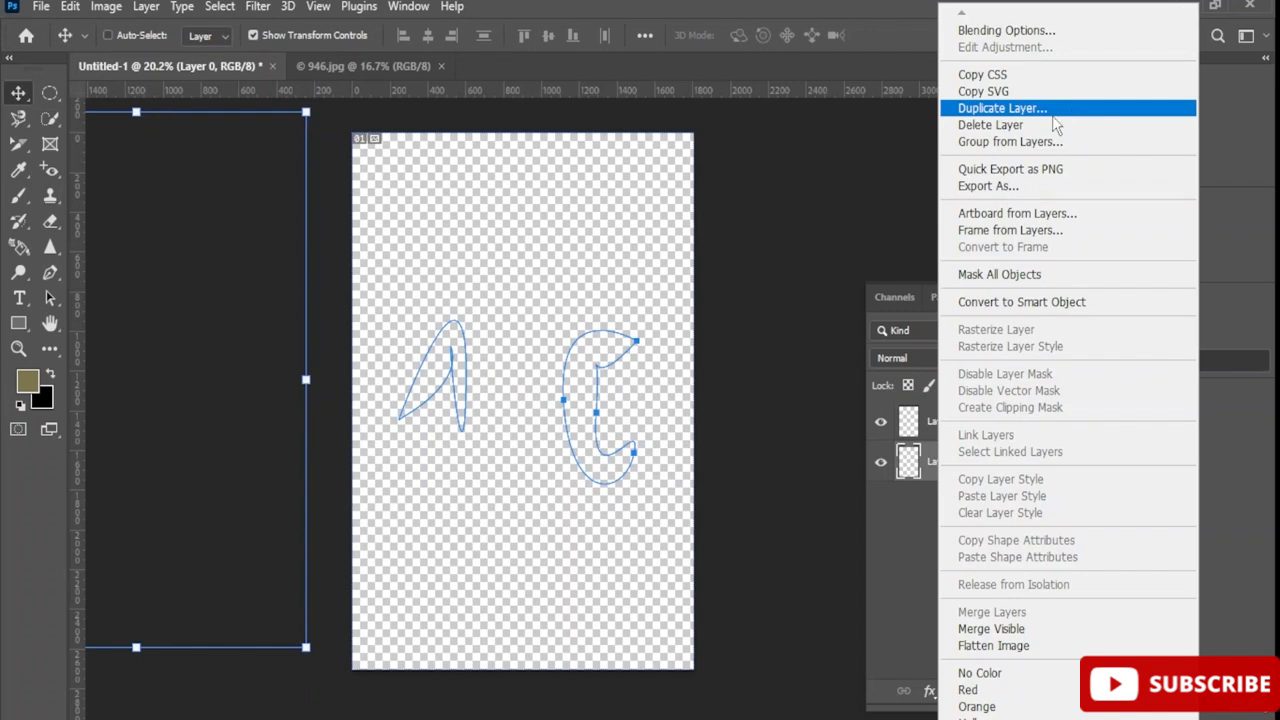
click(786, 449)
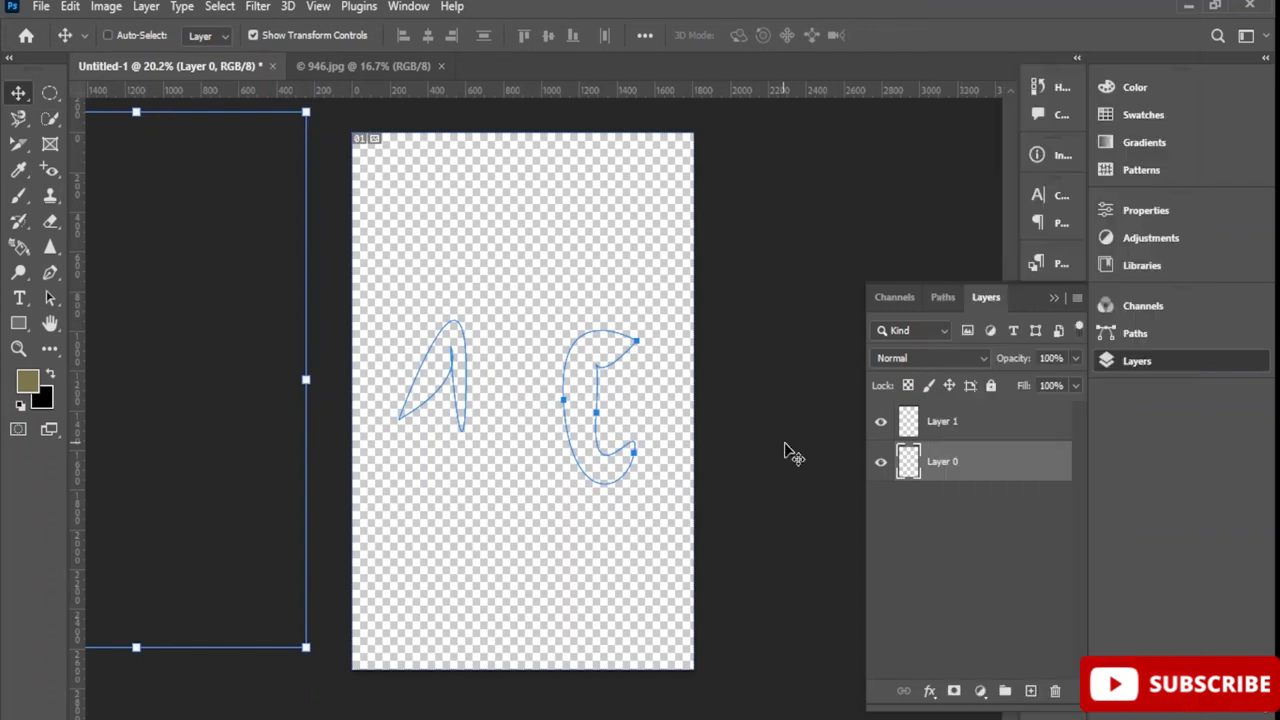
click(1055, 690)
click(577, 295)
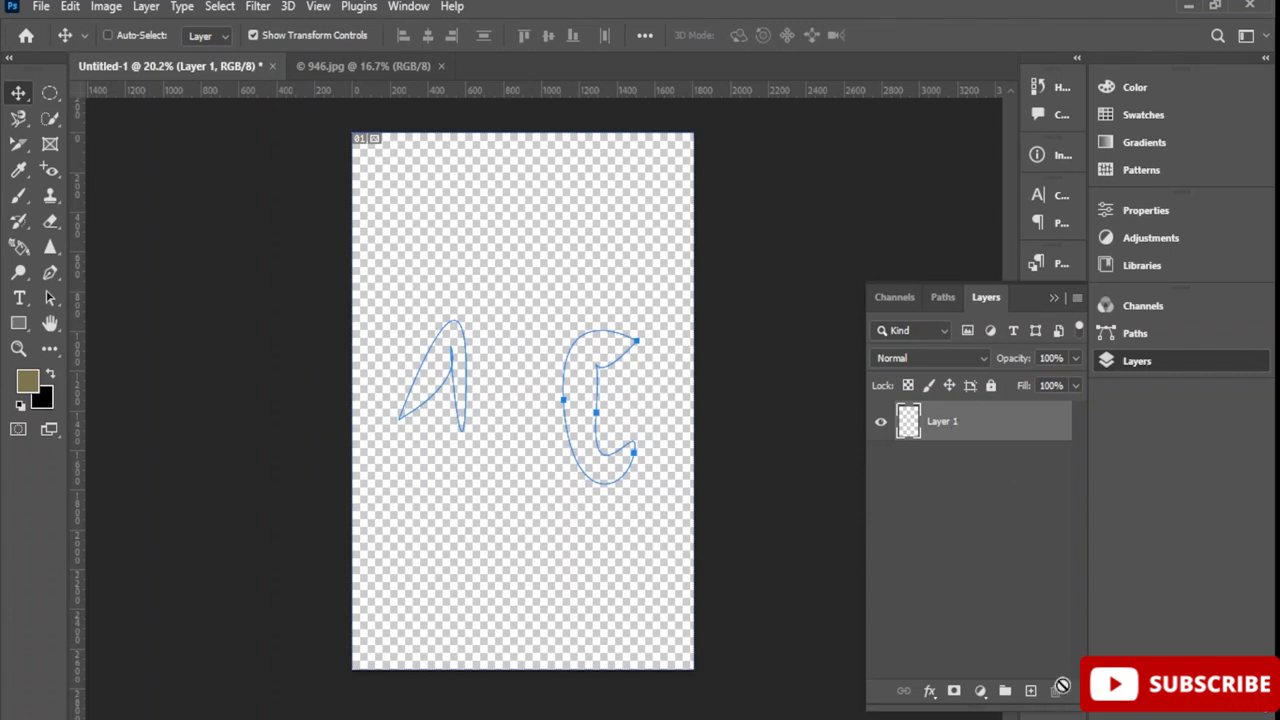
Add another blank layer and delete Layer 1 beneath it
click(1030, 690)
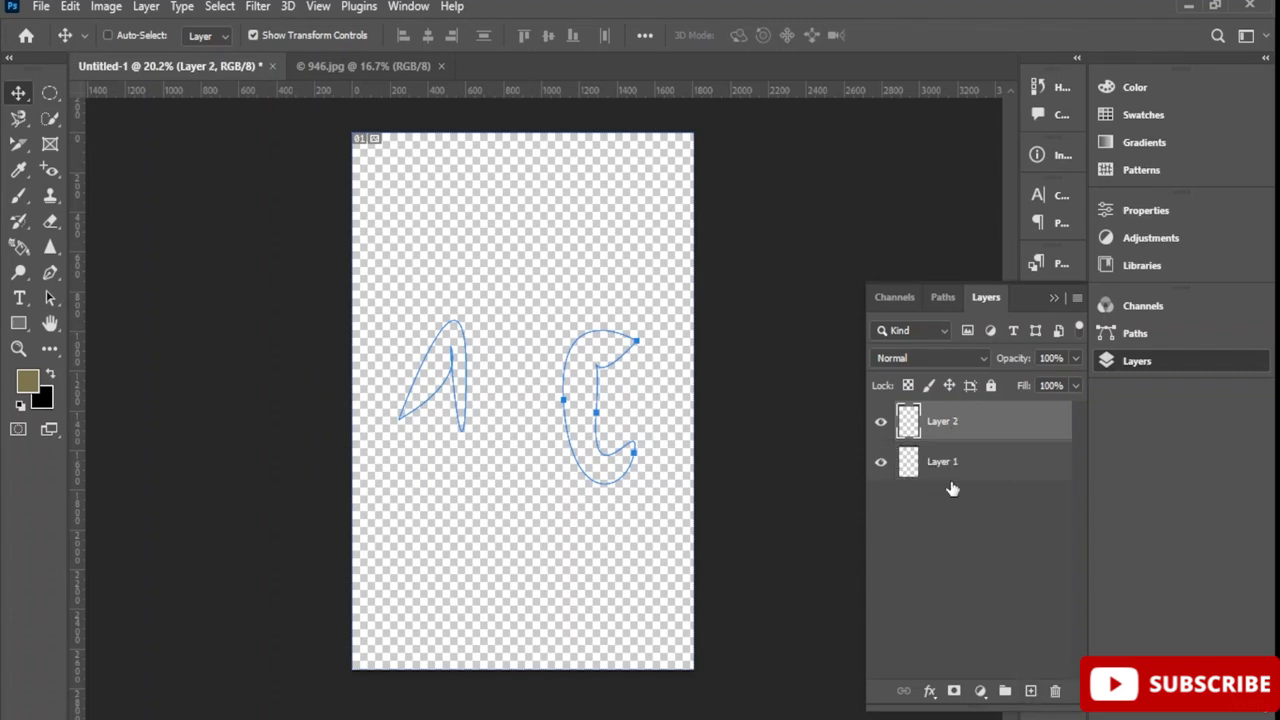
click(978, 460)
click(1055, 690)
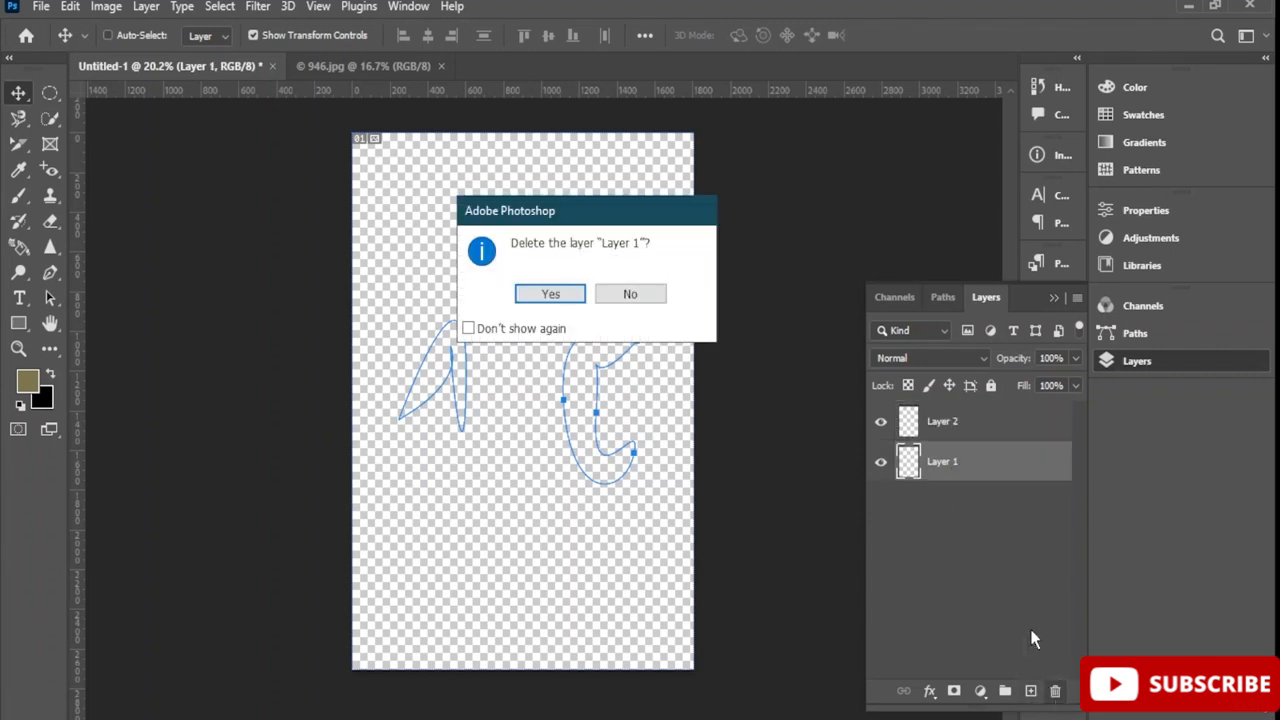
click(542, 296)
Move the C-shaped path up and closer to the pointed path, and rotate it 10.38° clockwise
drag(593, 386, 531, 313)
key(ctrl+t)
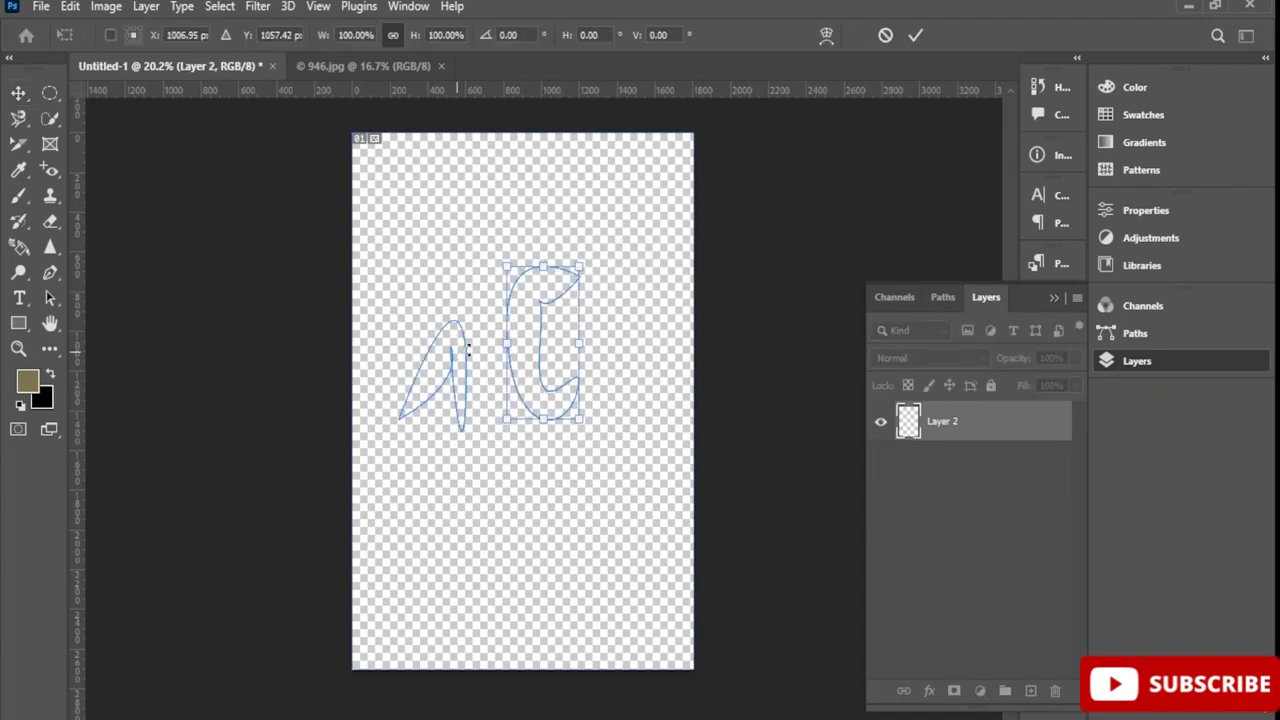
drag(468, 348, 494, 325)
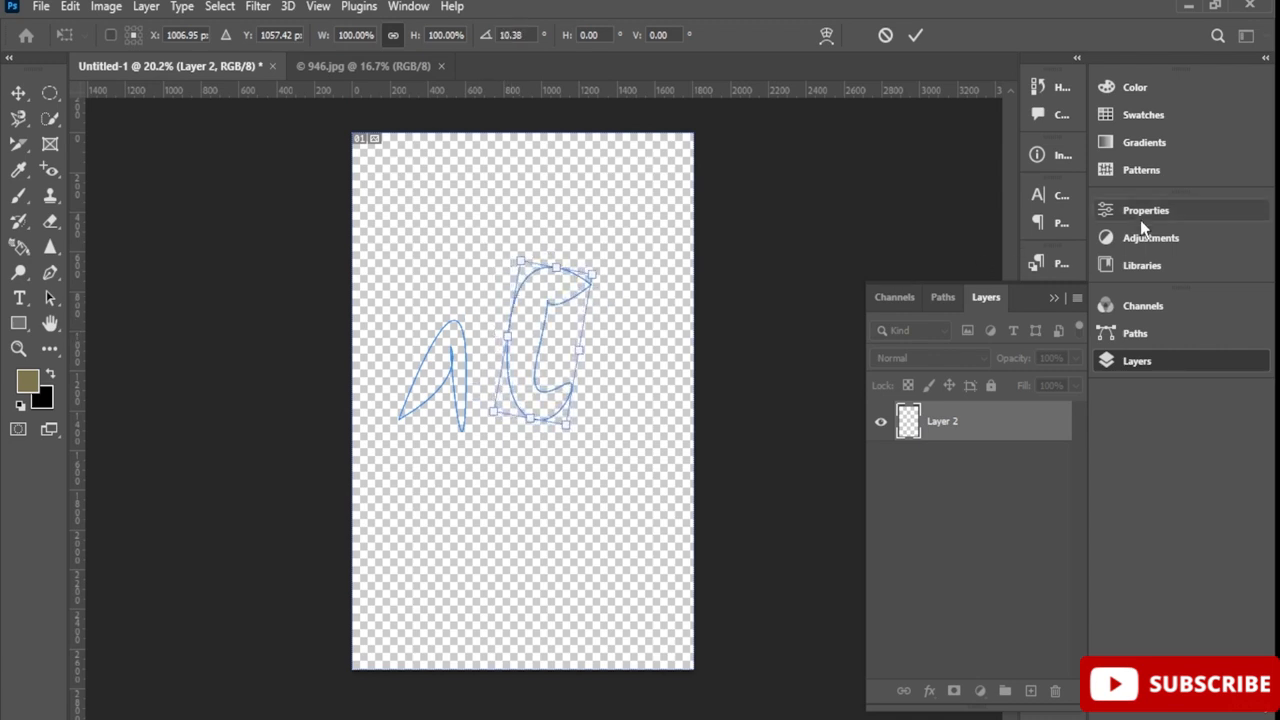
Apply the path's rotation and set the foreground colour to the mustard yellow #b29d23
click(1175, 94)
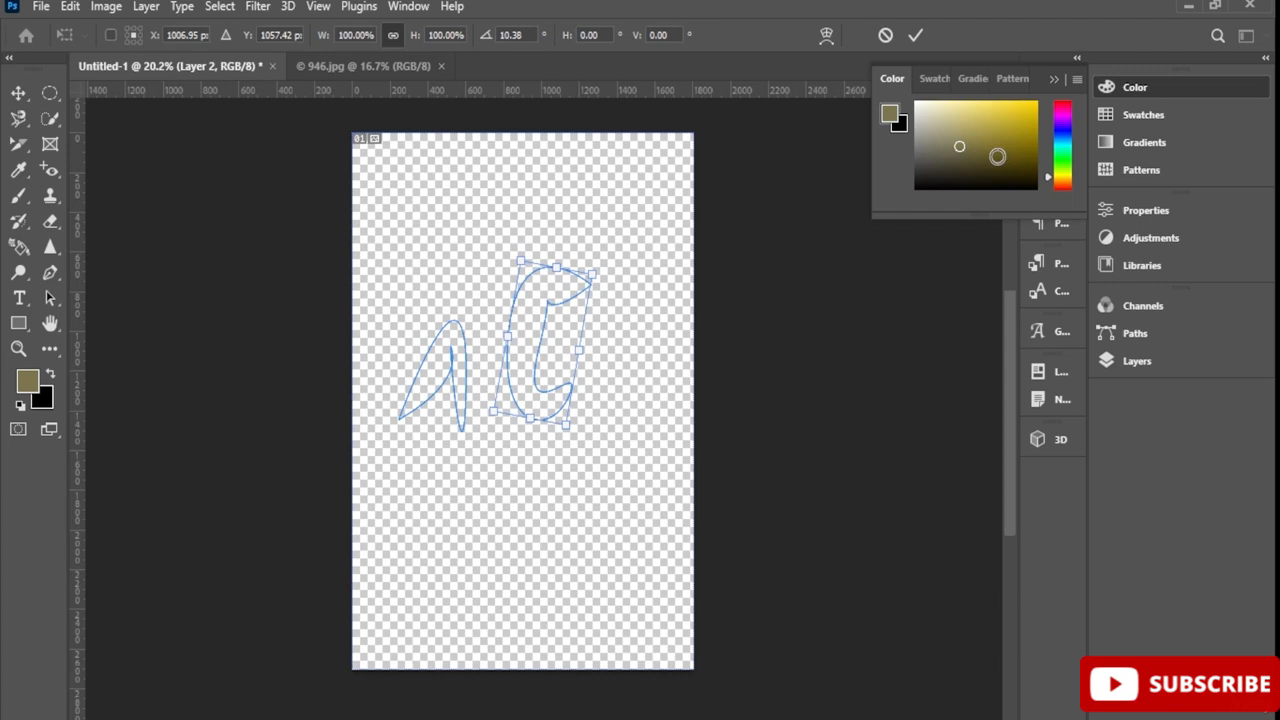
click(916, 37)
drag(985, 140, 1013, 128)
click(1172, 88)
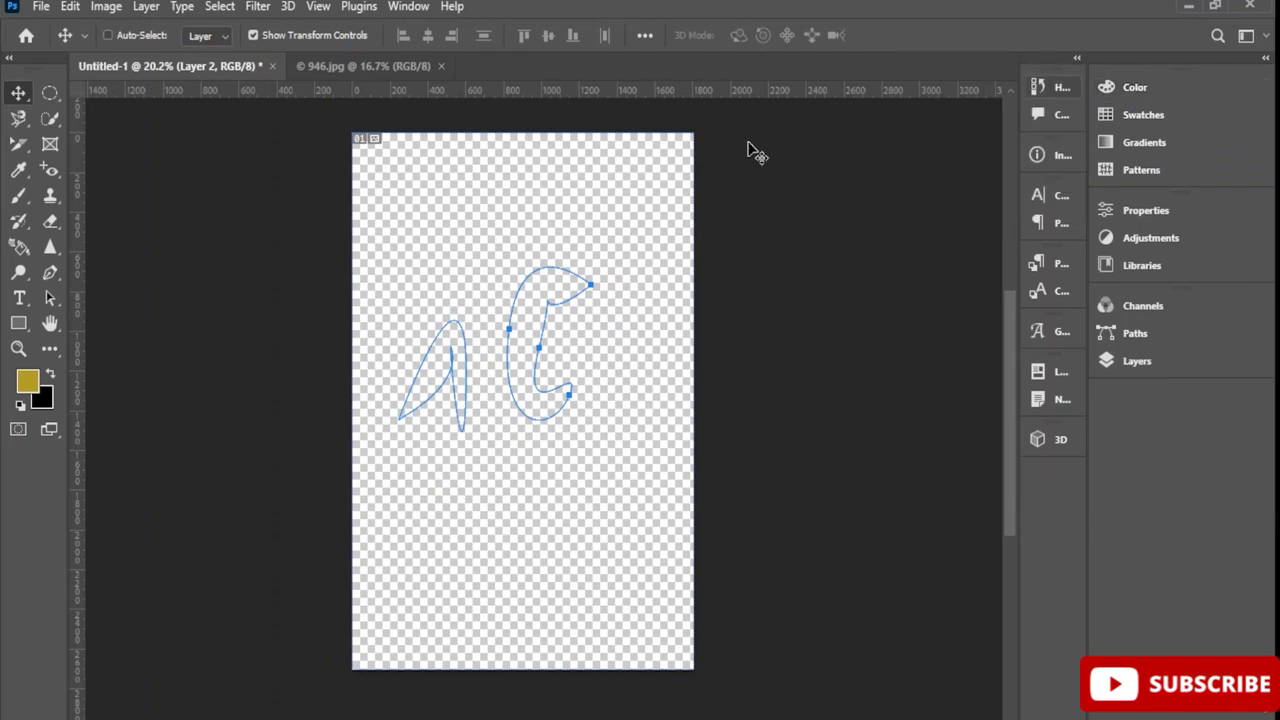
click(249, 8)
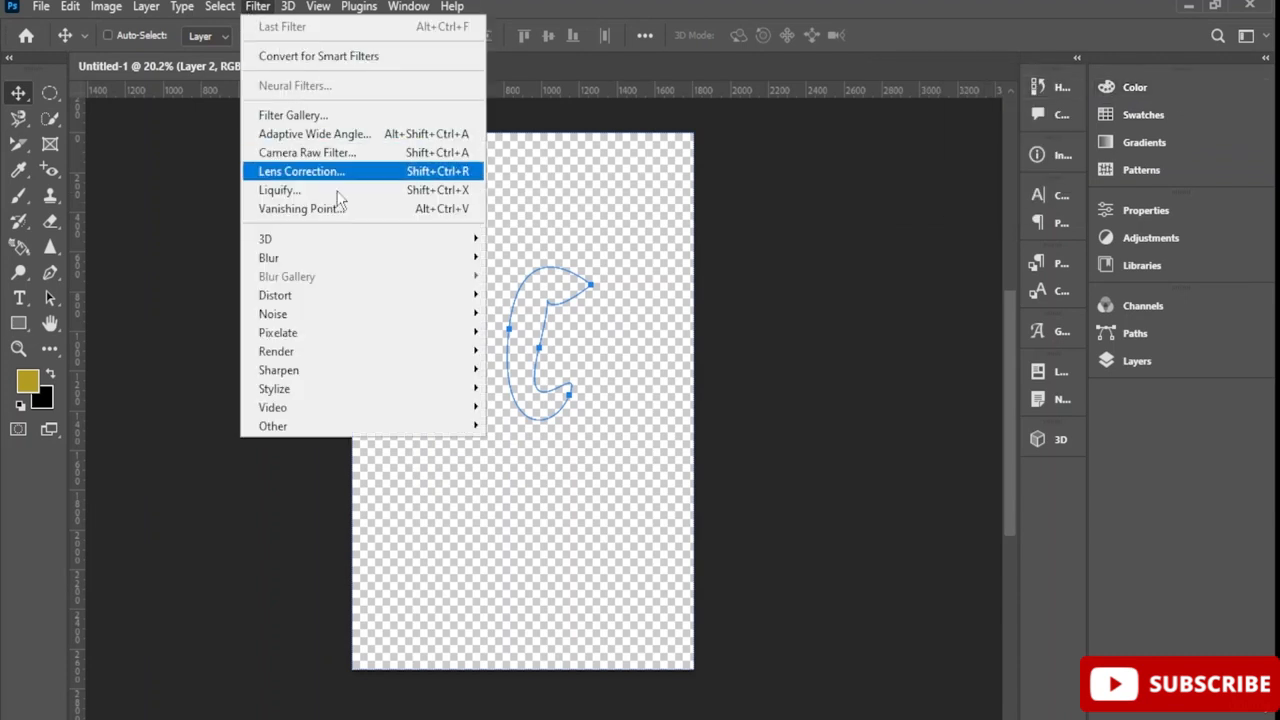
mouse_move(322, 10)
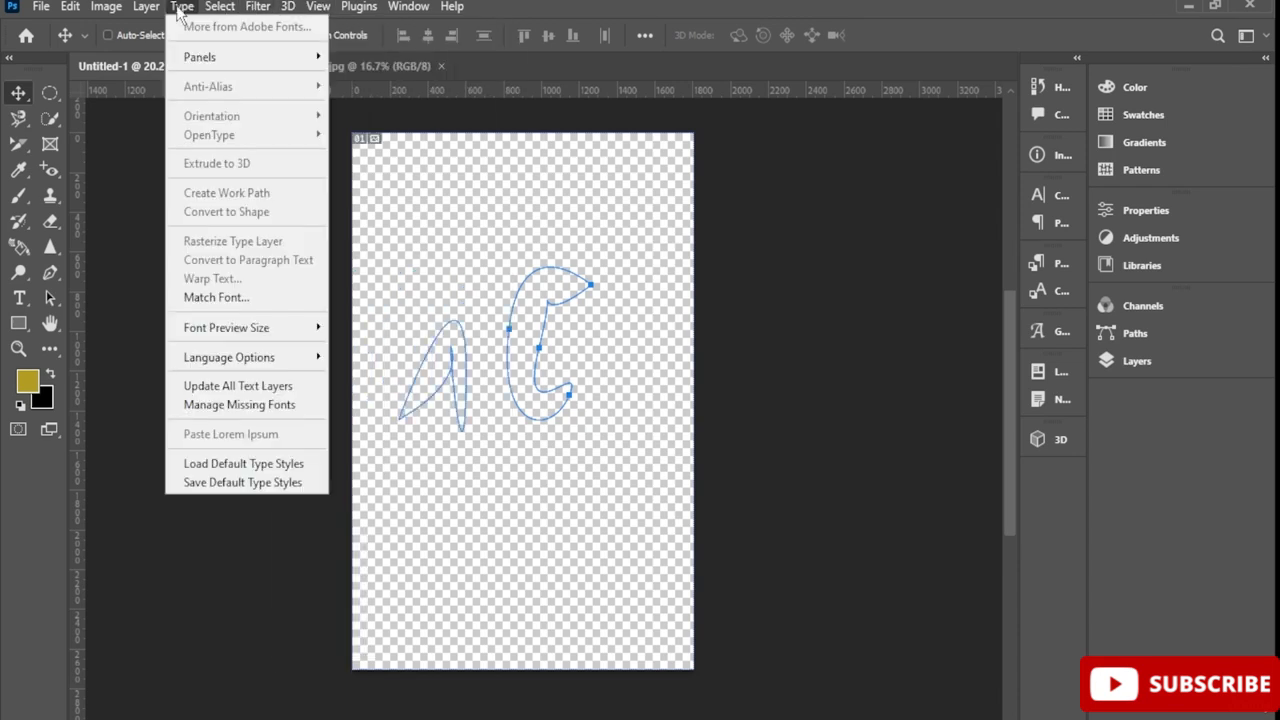
mouse_move(152, 10)
click(528, 288)
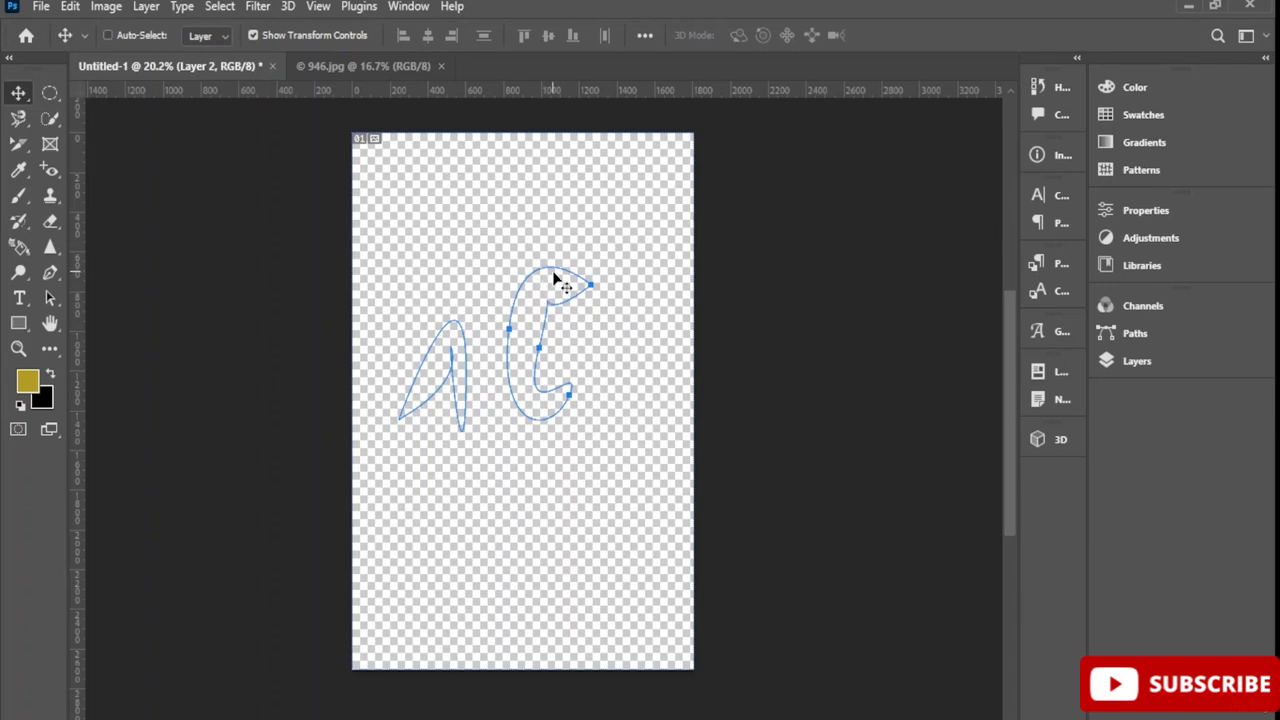
Undo all the path drawing, transform and layer changes back to the plain white canvas
click(36, 380)
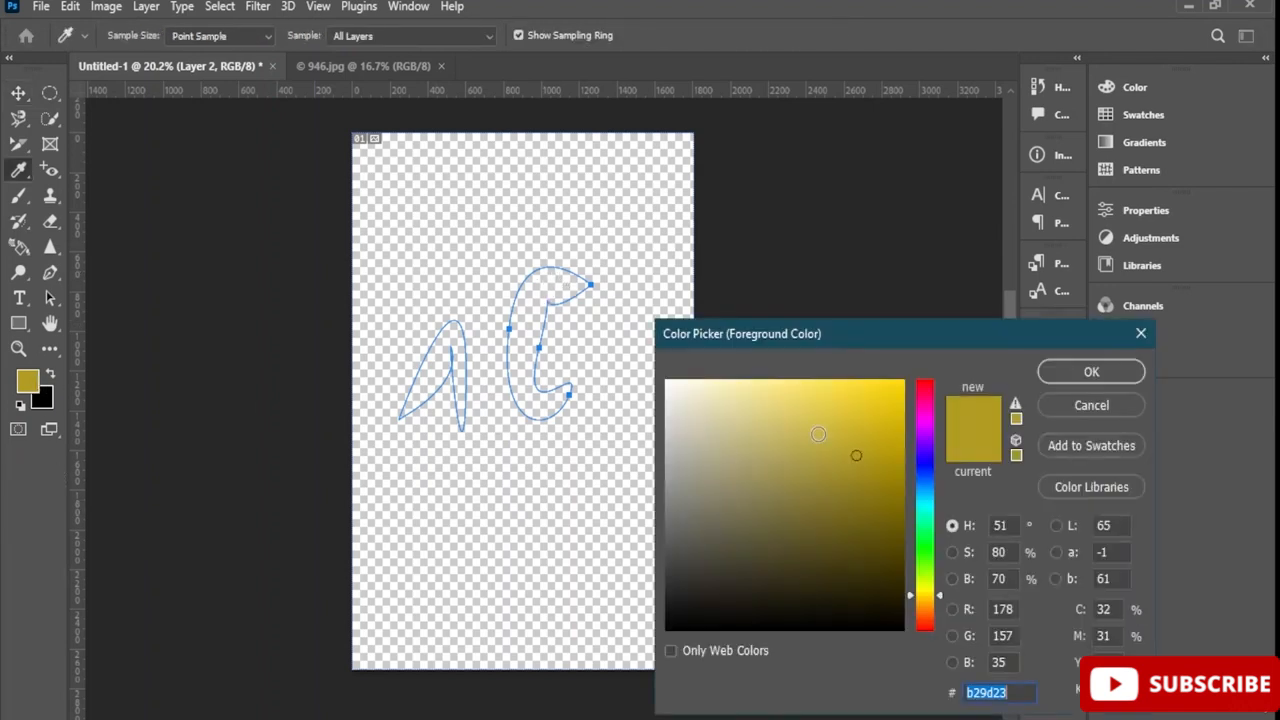
click(1140, 333)
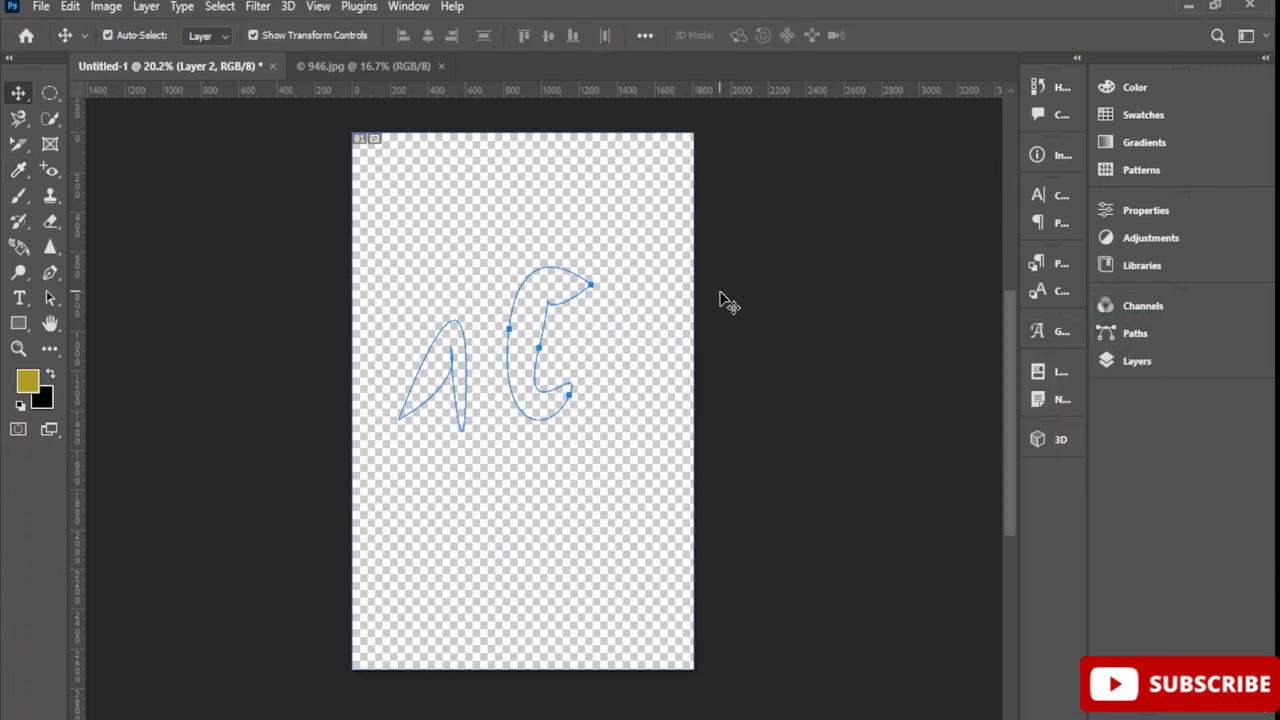
key(ctrl+z)
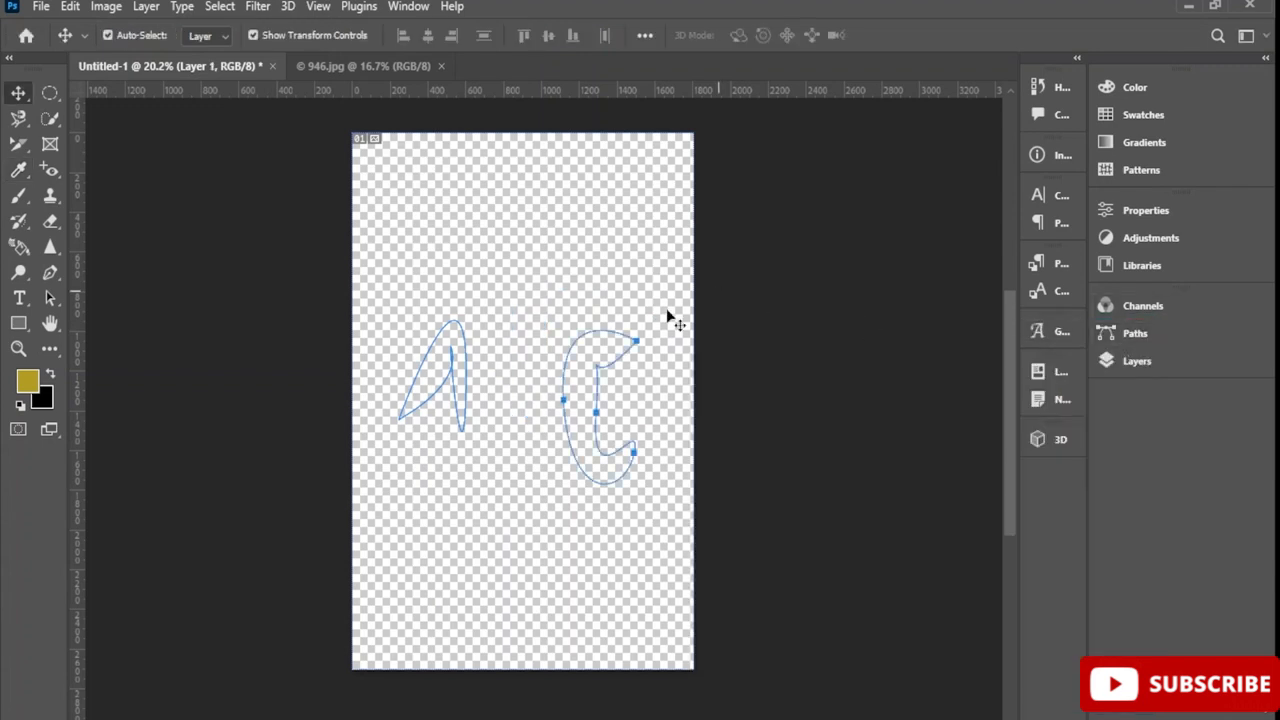
key(ctrl+z)
key(ctrl+z)
key(ctrl+z)
key(ctrl+z)
key(ctrl+z)
key(ctrl+z)
key(ctrl+z)
key(ctrl+z)
key(ctrl+z)
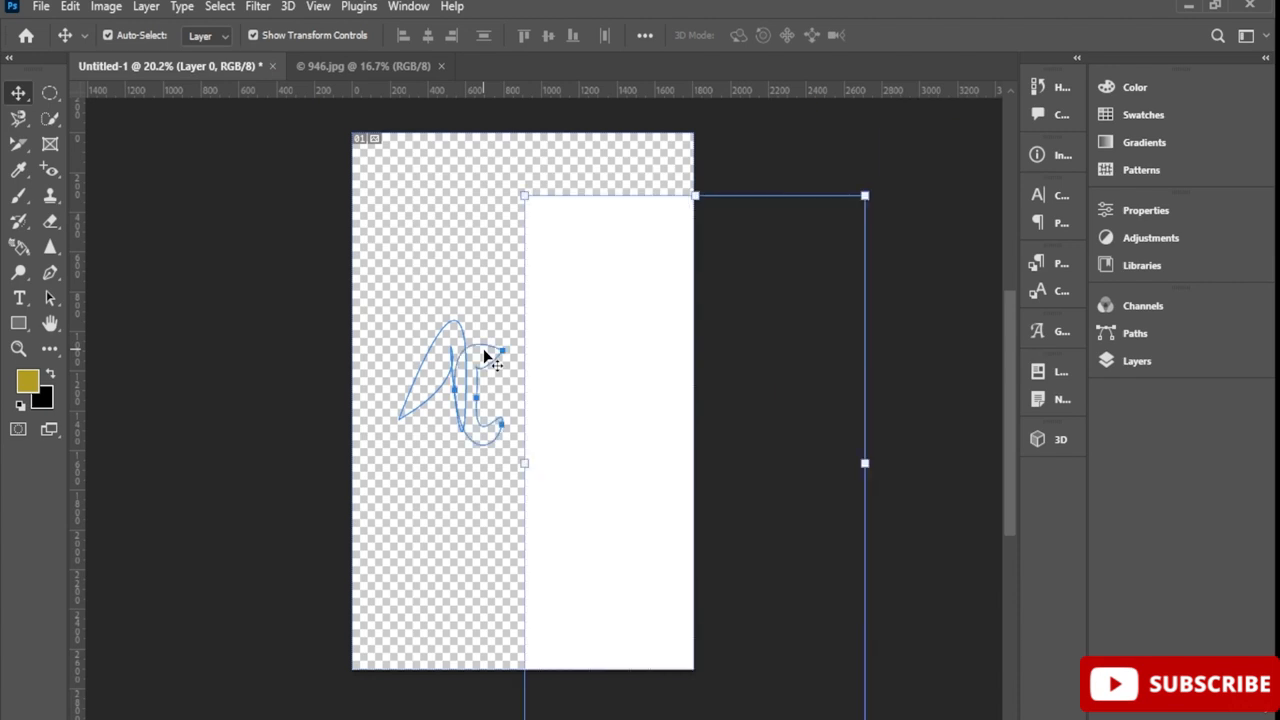
key(ctrl+z)
key(ctrl+z)
key(ctrl+z)
key(ctrl+z)
key(ctrl+z)
key(ctrl+z)
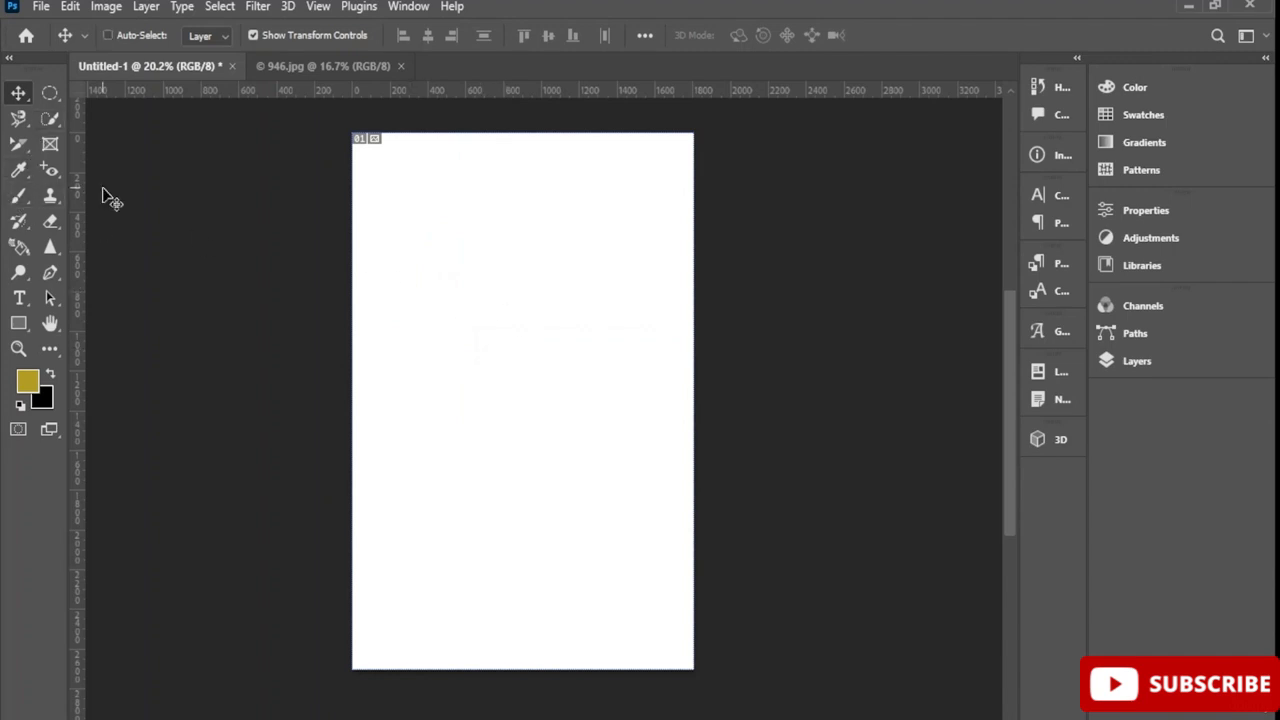
In the 946.jpg document, select the blue and grey wings of the bird symbol with the Quick Selection tool
click(351, 66)
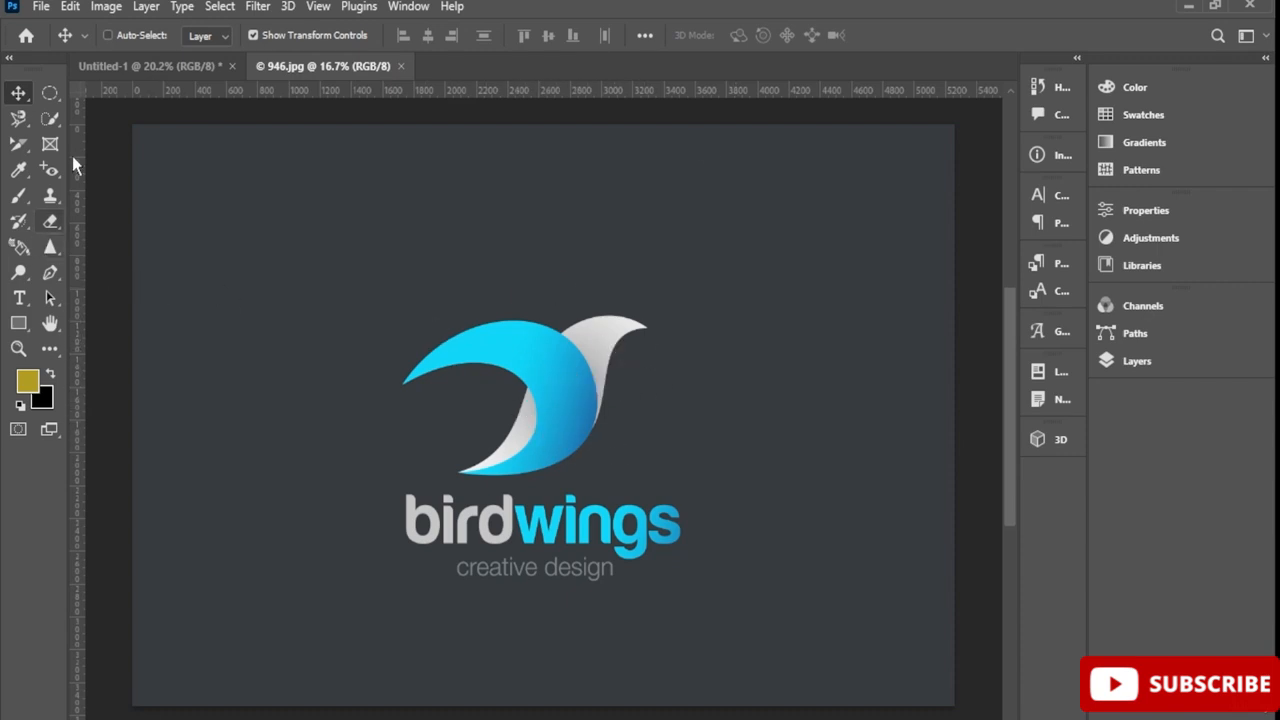
click(51, 119)
mouse_move(466, 351)
mouse_down()
mouse_move(515, 346)
mouse_move(555, 397)
mouse_up()
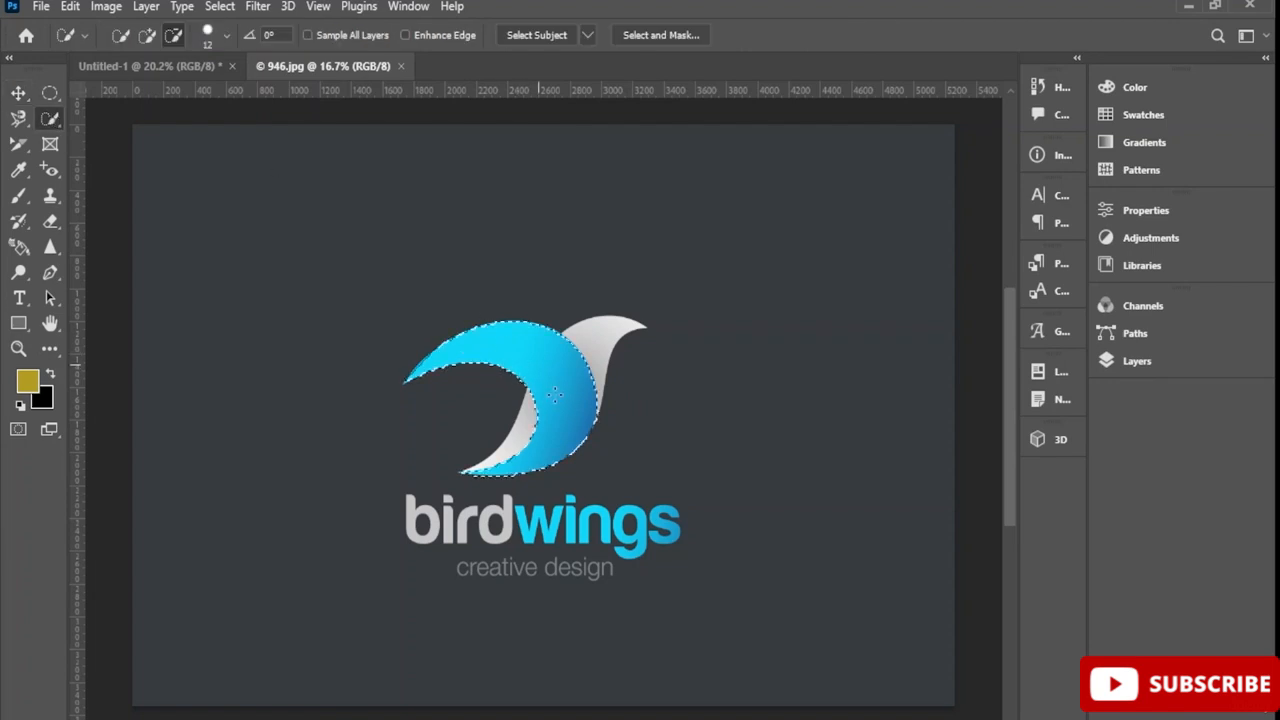
drag(591, 354, 598, 347)
drag(527, 417, 488, 463)
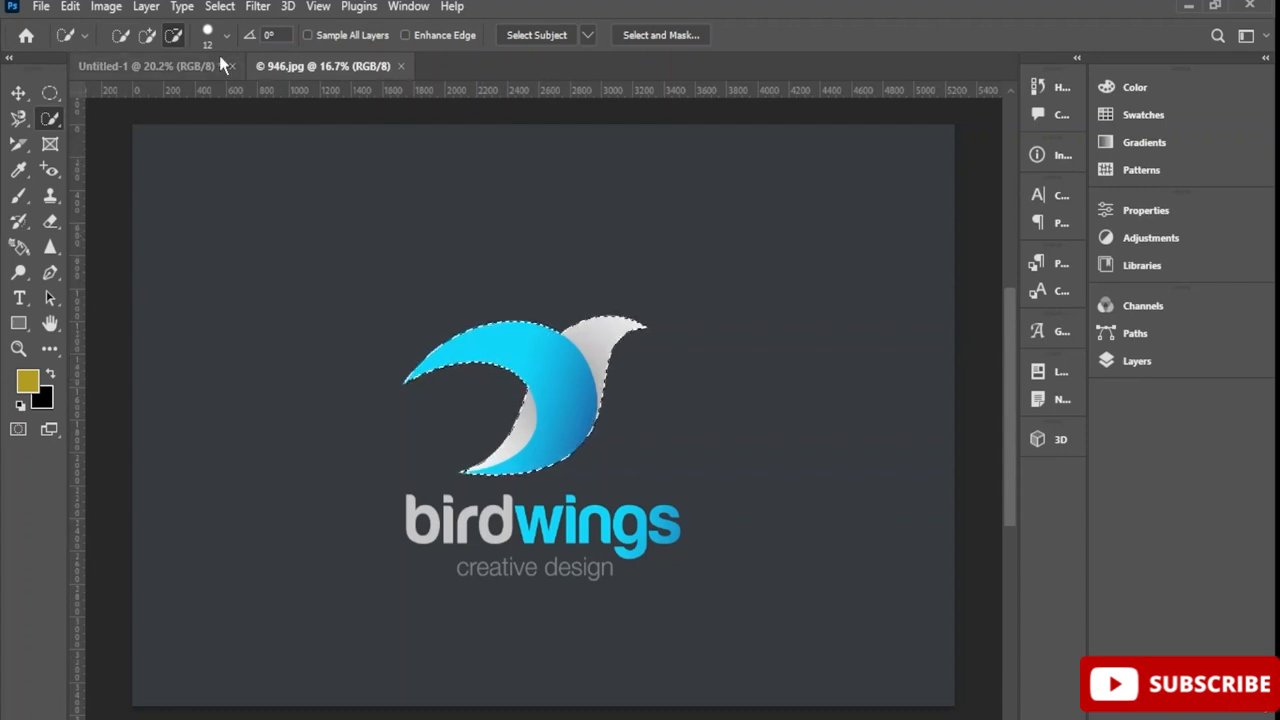
Turn the wing selection into a layer mask and bring the masked bird symbol into the Untitled-1 document
click(147, 36)
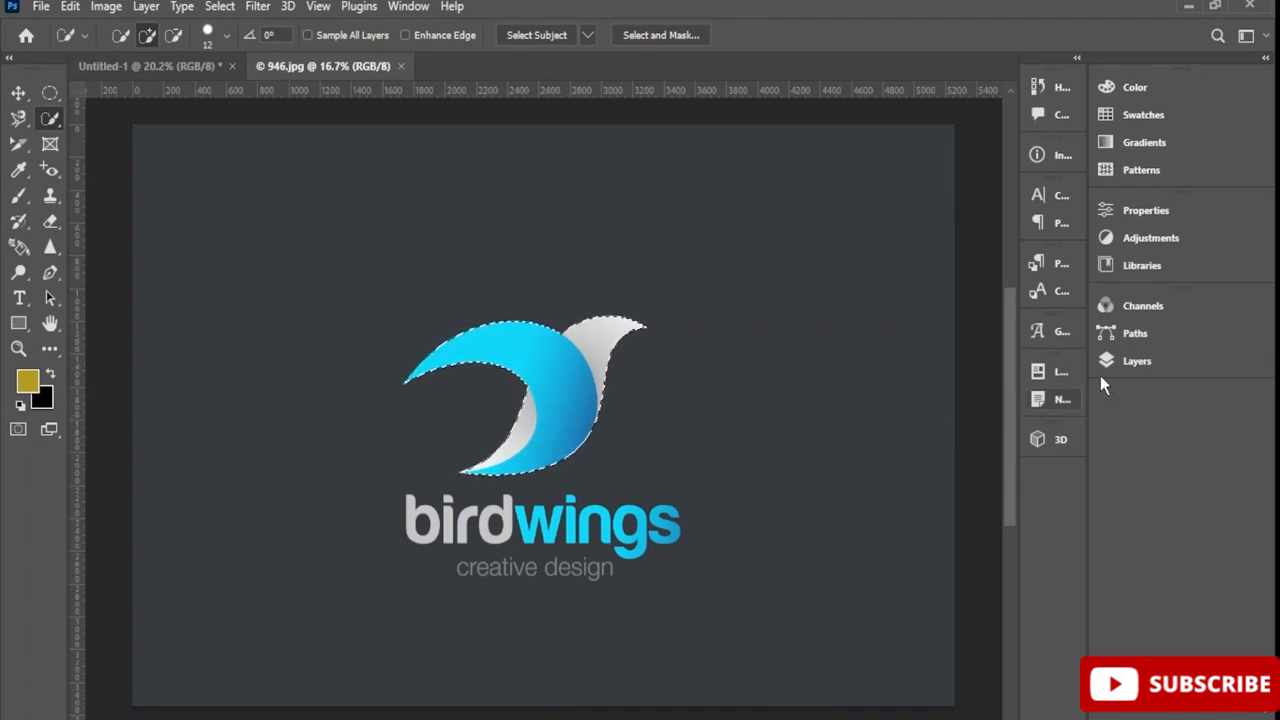
click(1125, 364)
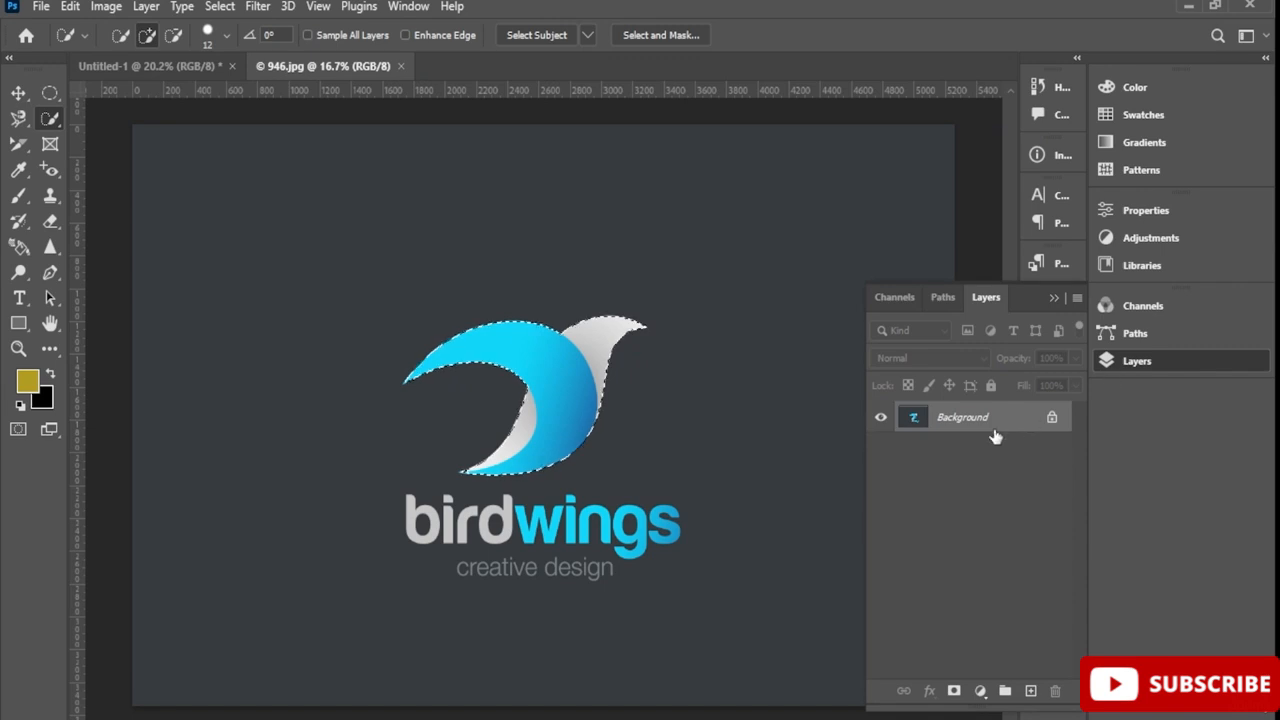
click(954, 691)
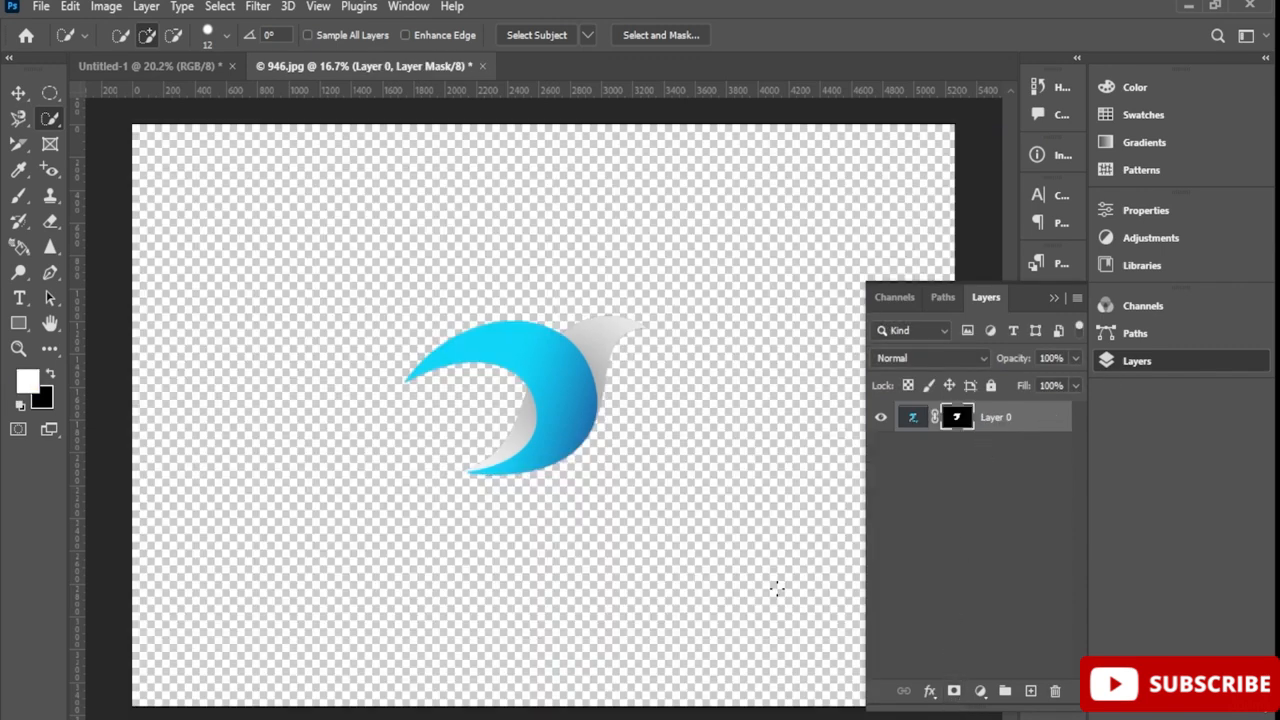
click(18, 92)
drag(514, 338, 532, 388)
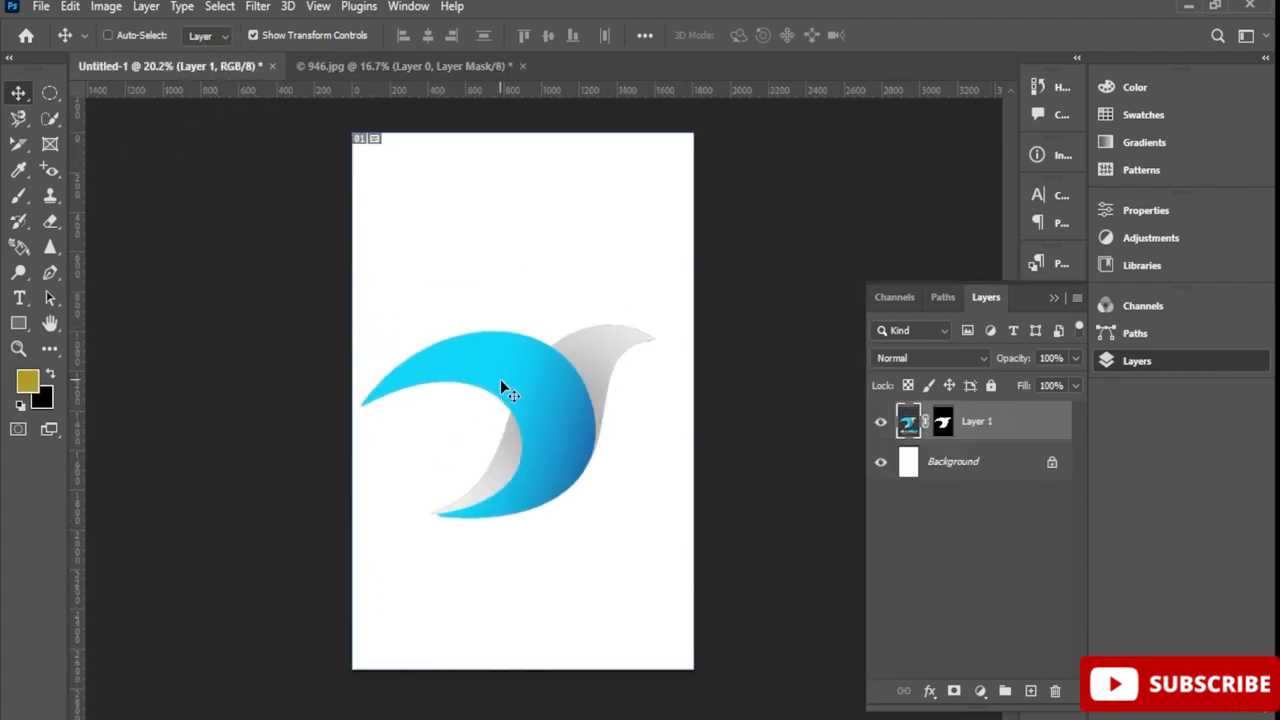
Scale the bird symbol to 39.98%, place it near the middle of the white page and commit the transform
key(ctrl+minus)
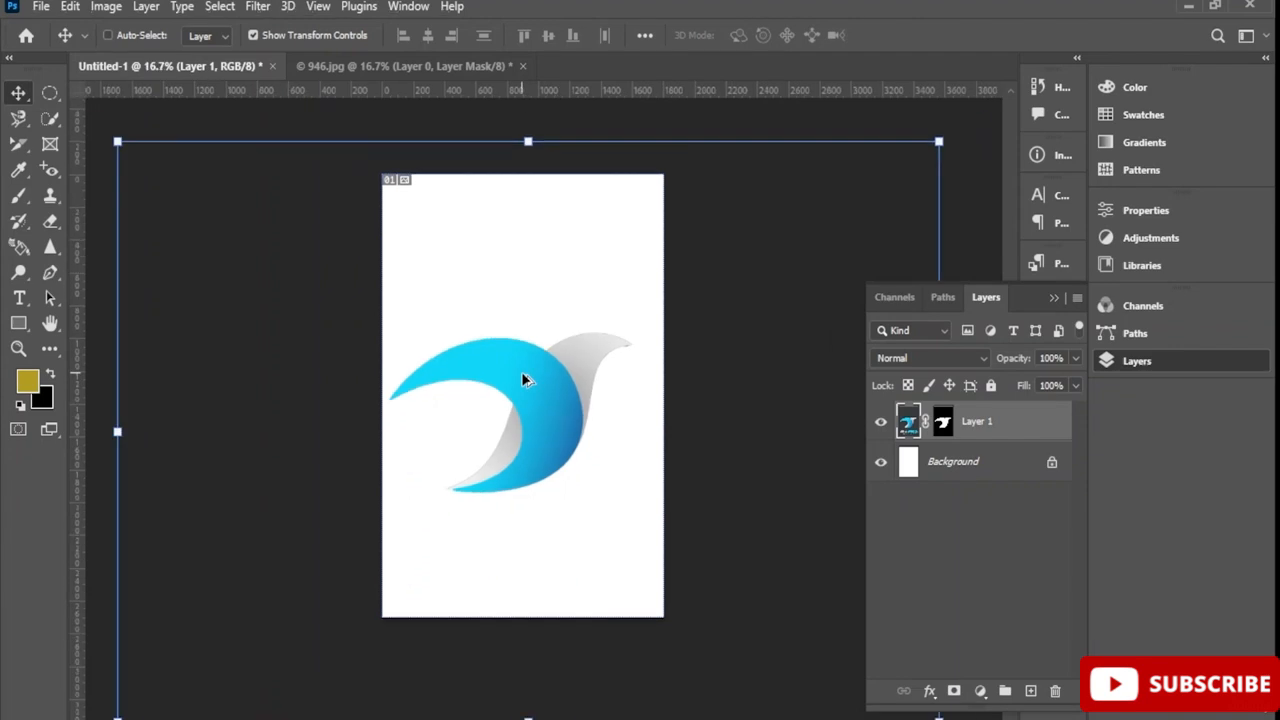
click(117, 142)
drag(219, 198, 414, 300)
drag(657, 514, 522, 376)
drag(268, 216, 446, 337)
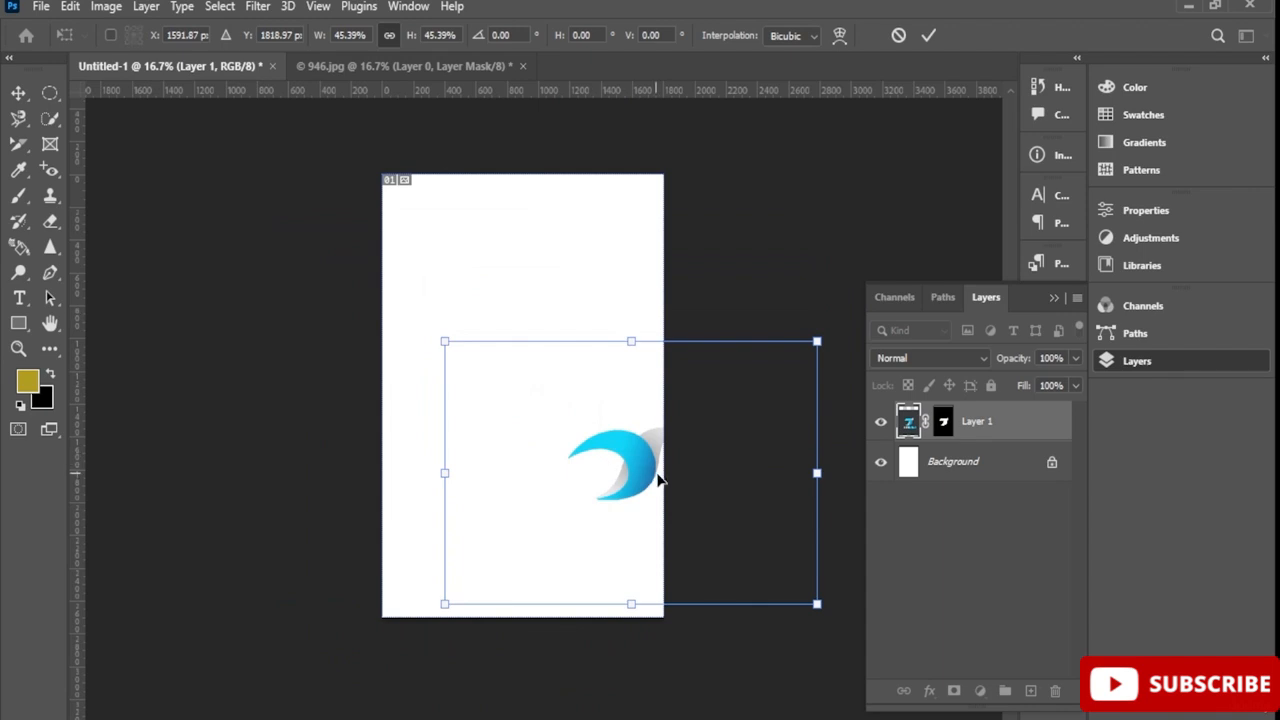
drag(657, 477, 521, 378)
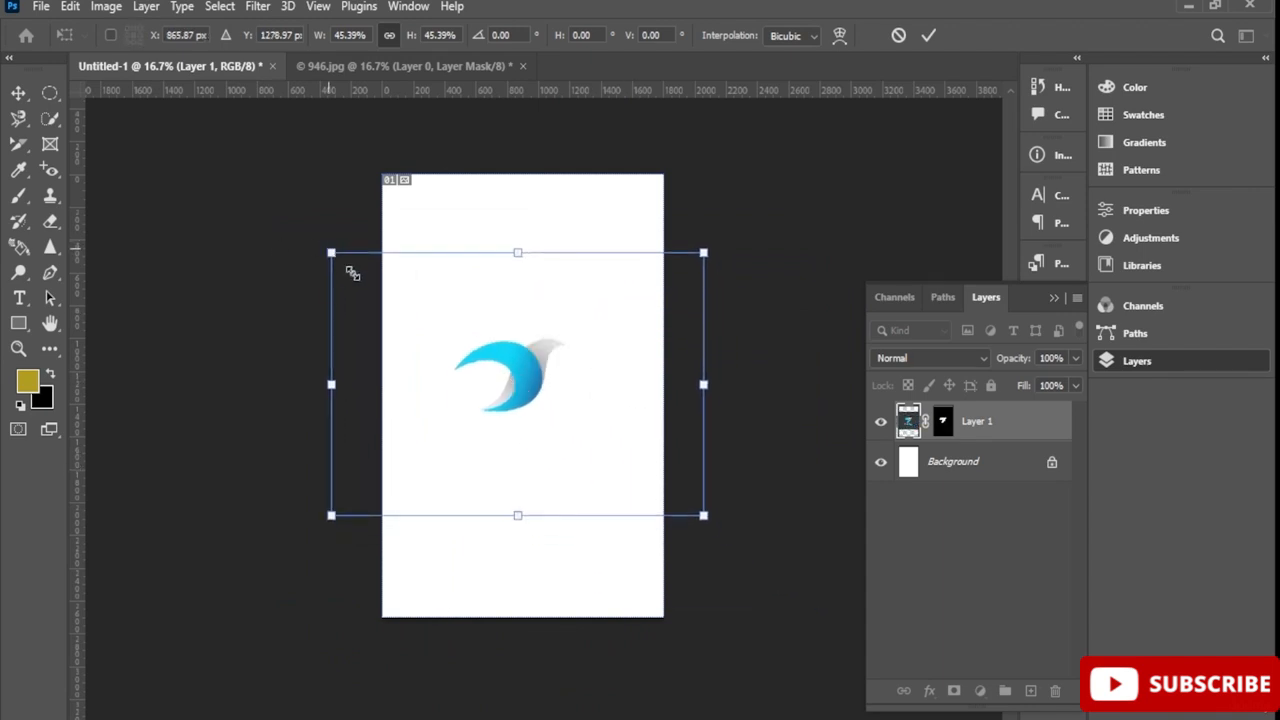
drag(335, 255, 368, 287)
click(41, 7)
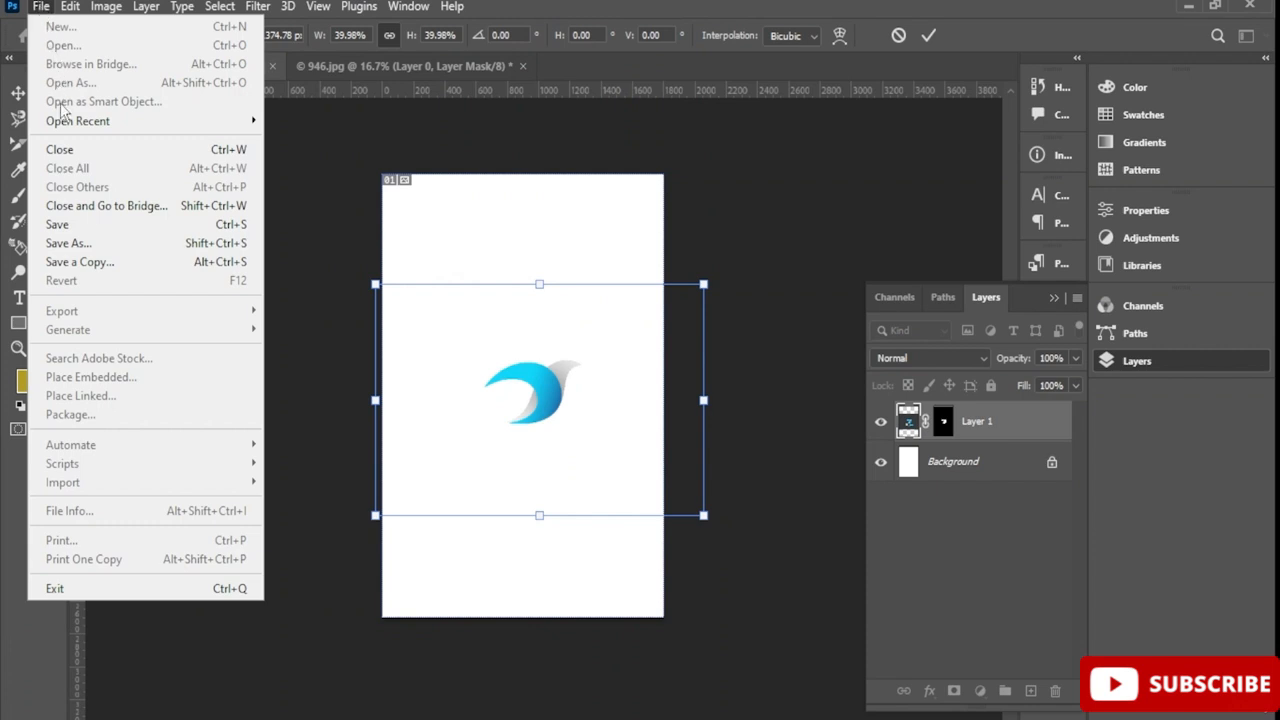
click(48, 10)
click(48, 10)
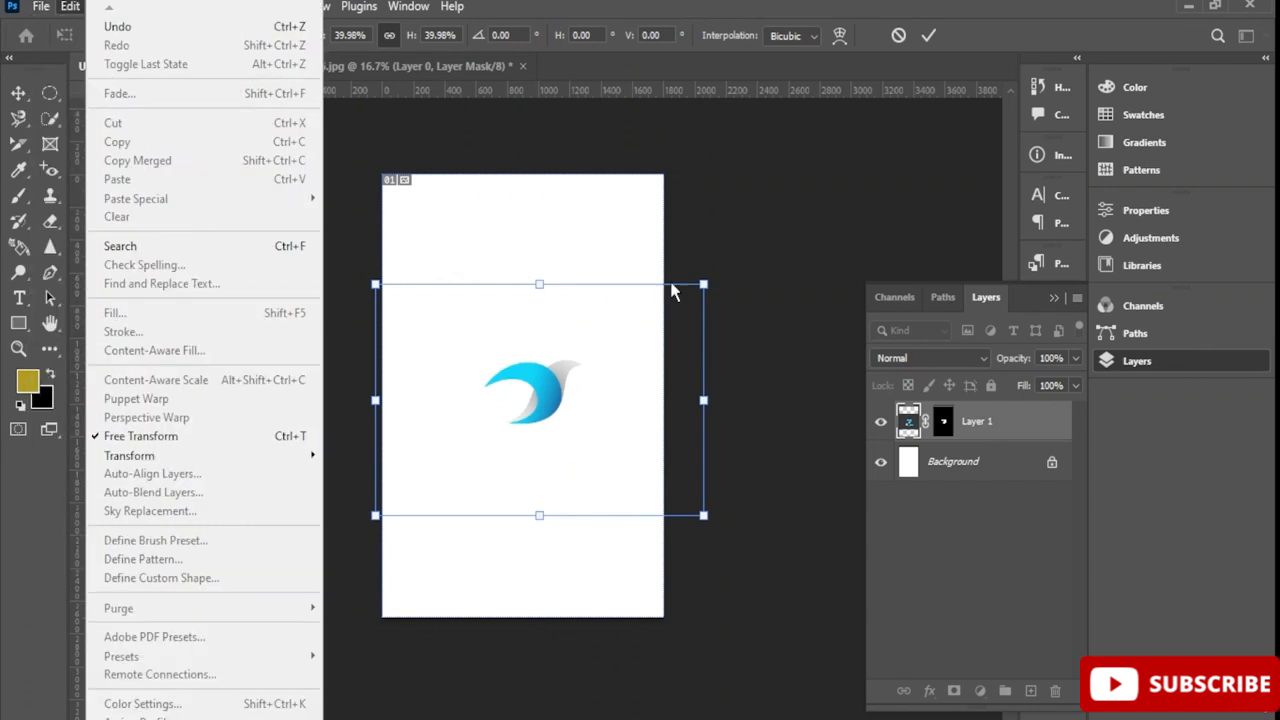
click(924, 40)
click(928, 36)
Open the 16188005_Isolated_black_t-shirt_front PSD file from the PS folder
click(46, 7)
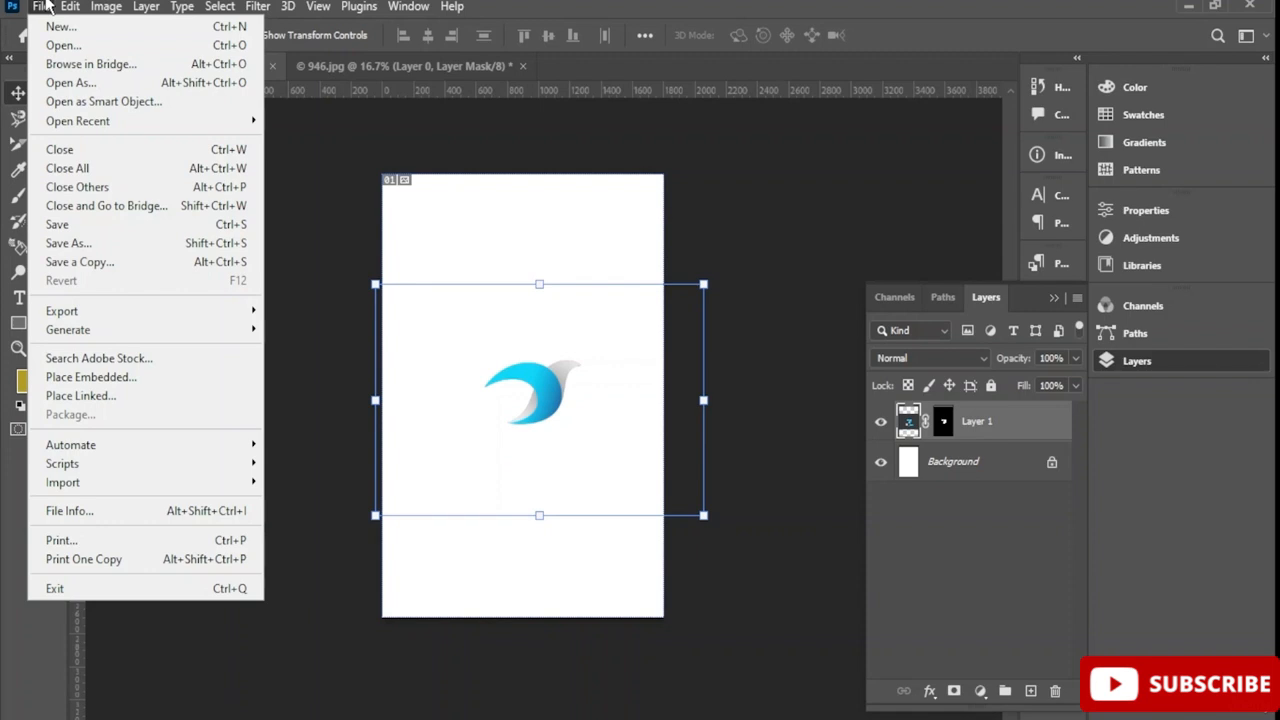
click(78, 46)
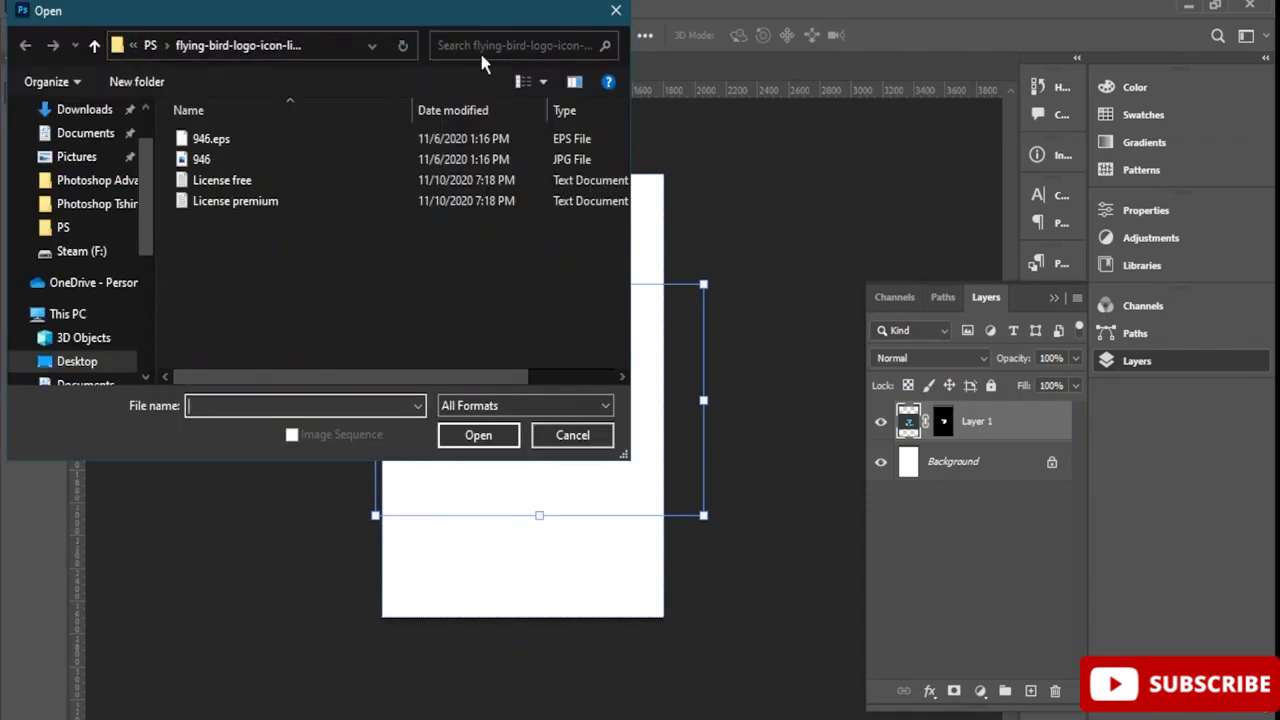
click(63, 228)
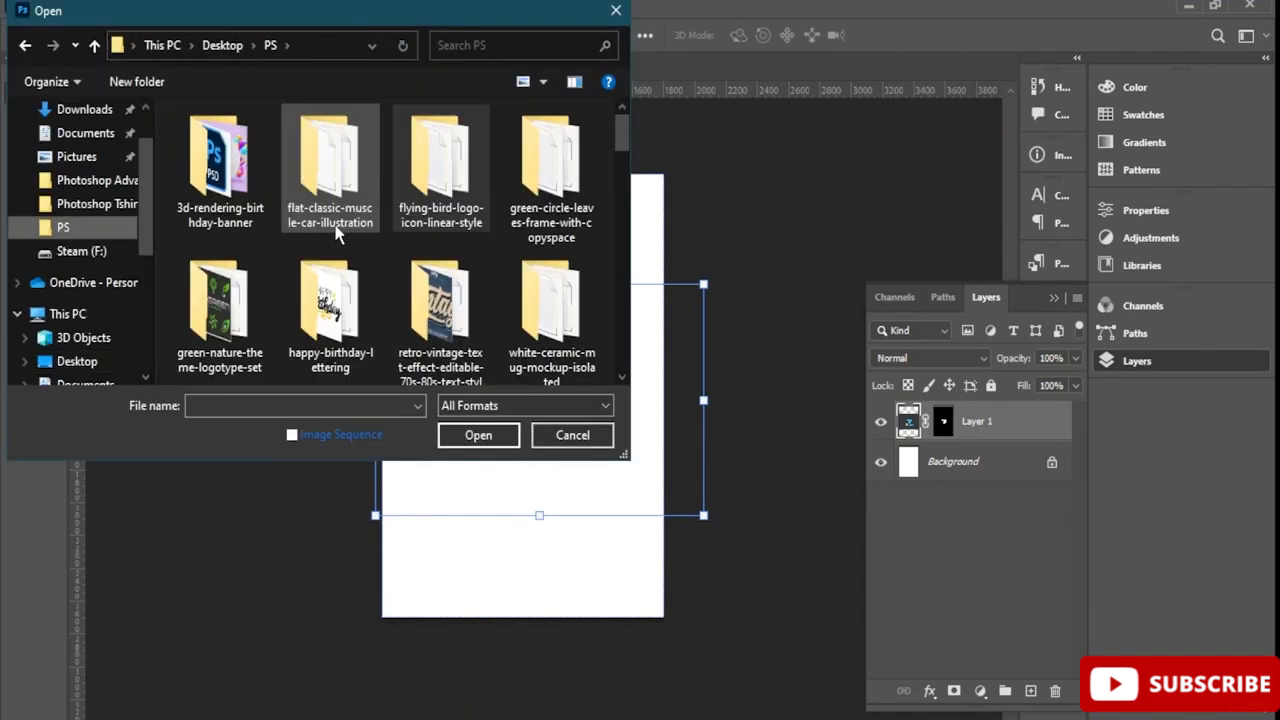
scroll(336, 230, down, 1)
scroll(338, 233, down, 5)
scroll(338, 233, up, 4)
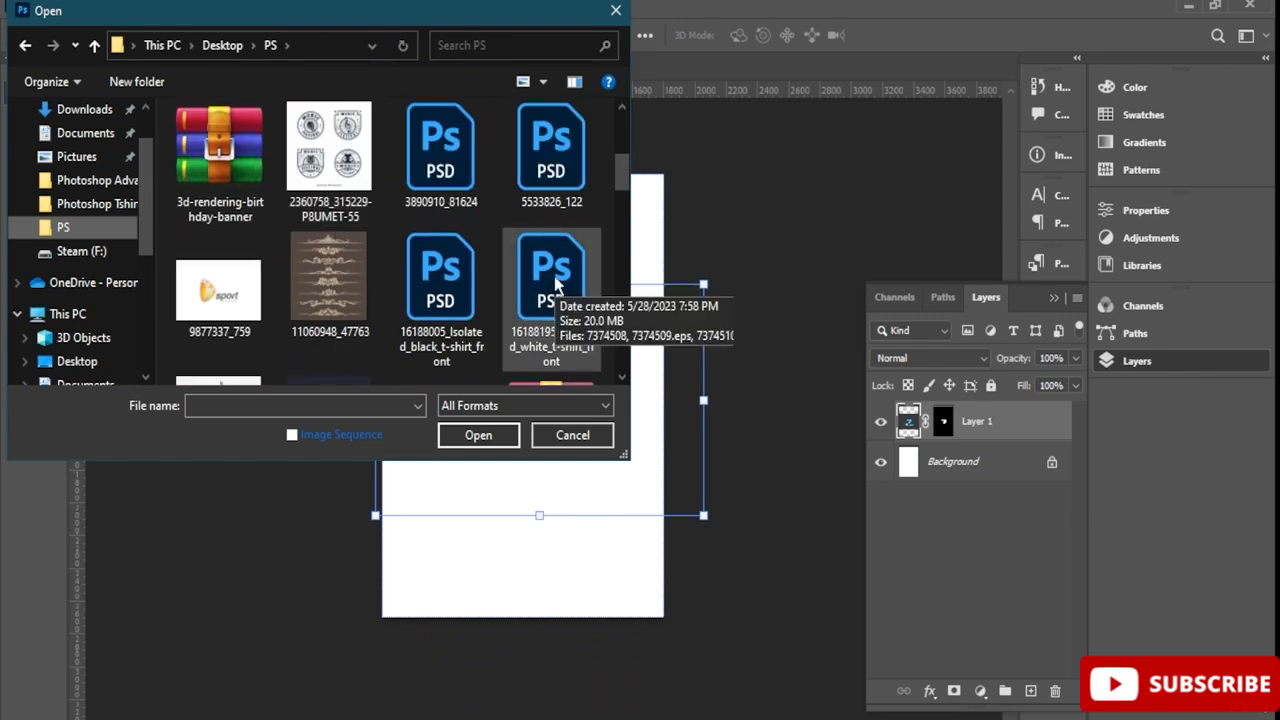
click(477, 298)
double_click(477, 298)
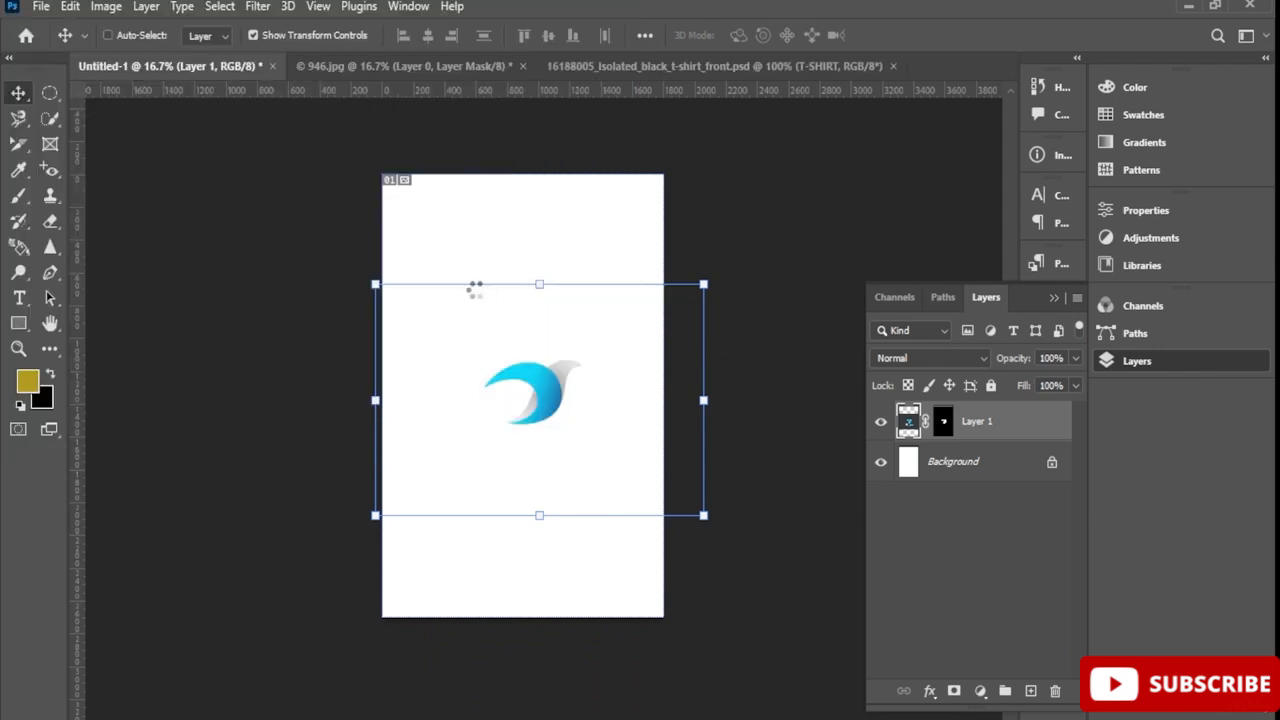
Try to scale the T-shirt to 77.38% and move it toward the middle of the canvas
drag(362, 190, 449, 283)
drag(592, 449, 534, 402)
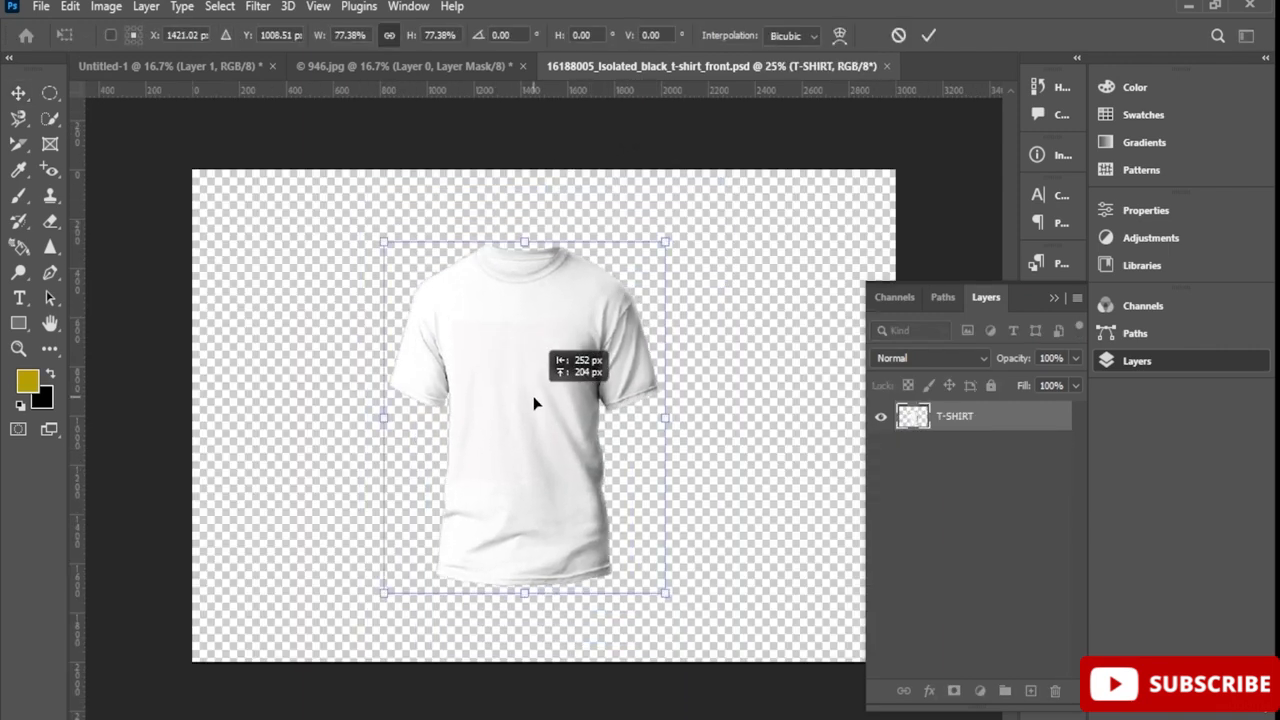
Bring the bird symbol from Untitled-1 into the T-shirt document and accept the colour profile conversion
click(248, 66)
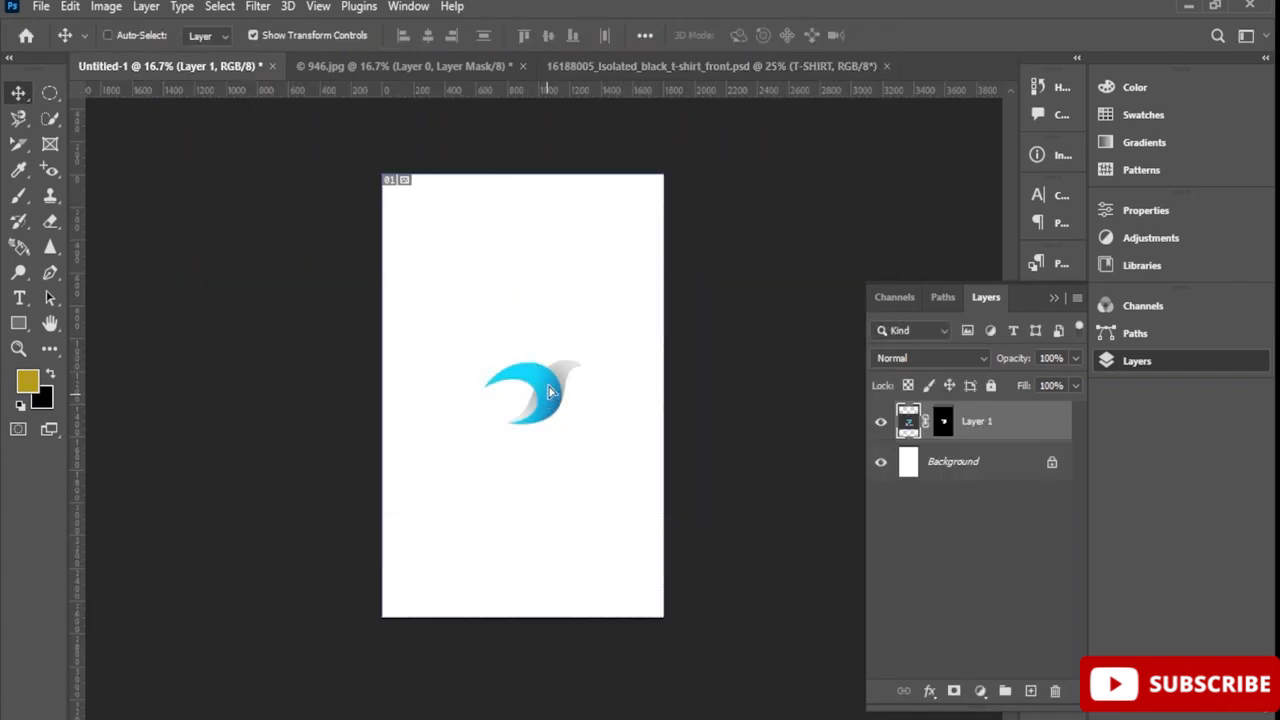
click(764, 66)
key(ctrl+v)
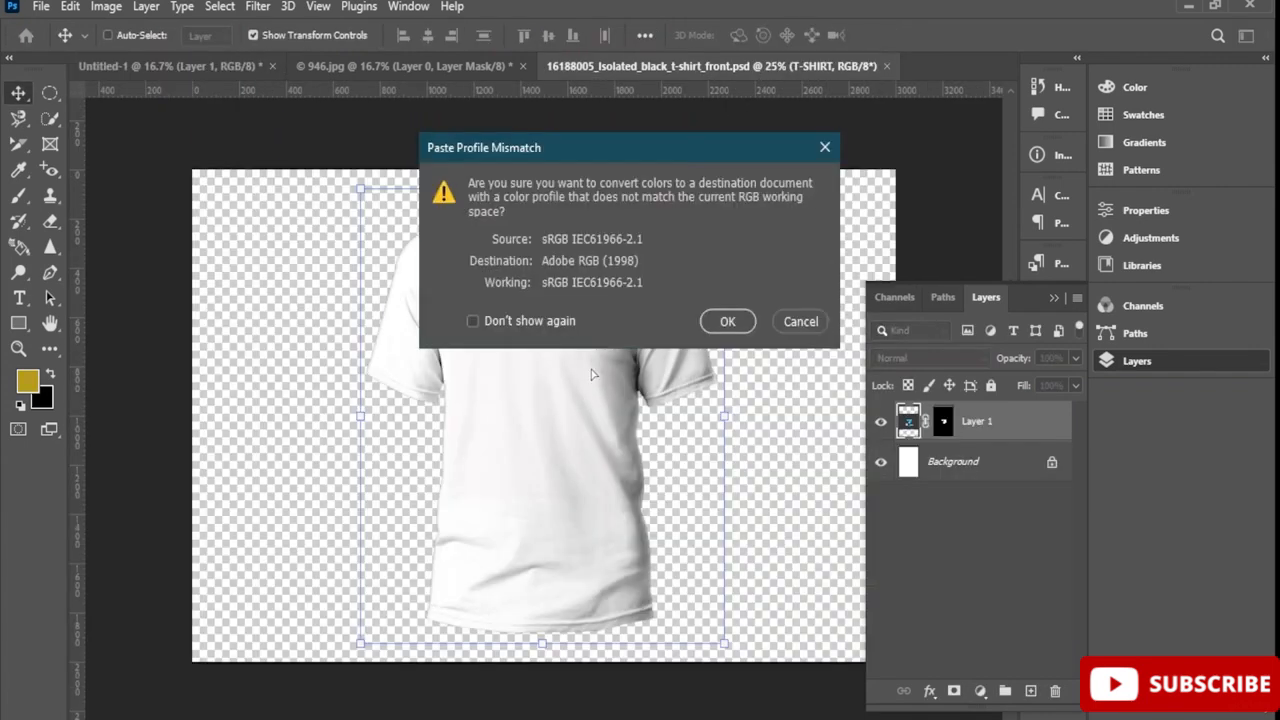
click(733, 320)
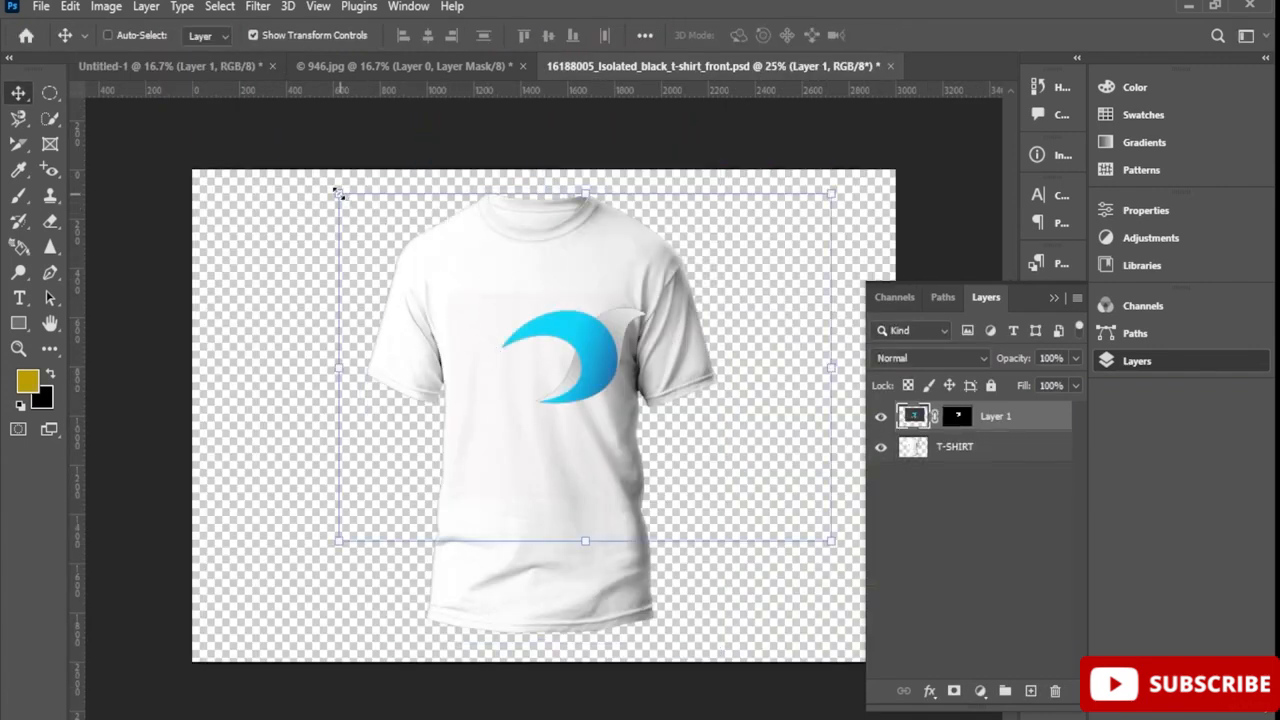
Scale the bird symbol to 22.32%, place it on the shirt's chest at about X 1687, Y 483 px and commit
drag(337, 194, 708, 458)
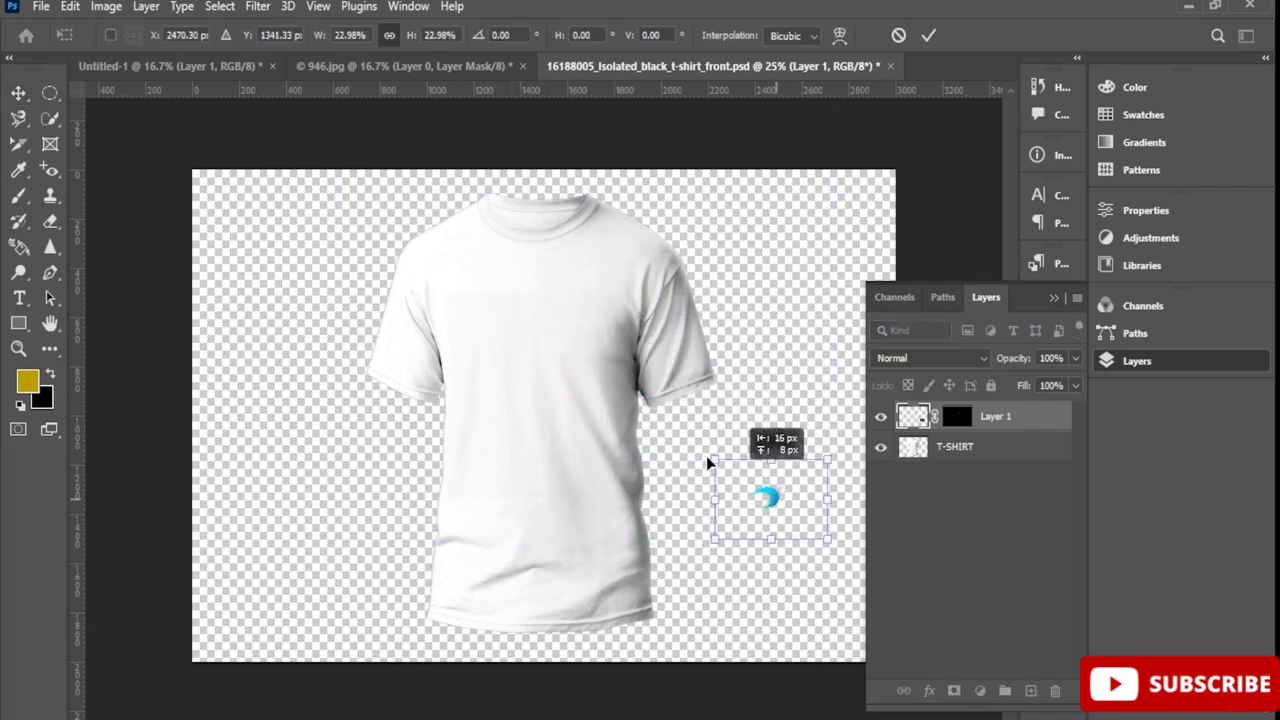
drag(768, 490, 592, 291)
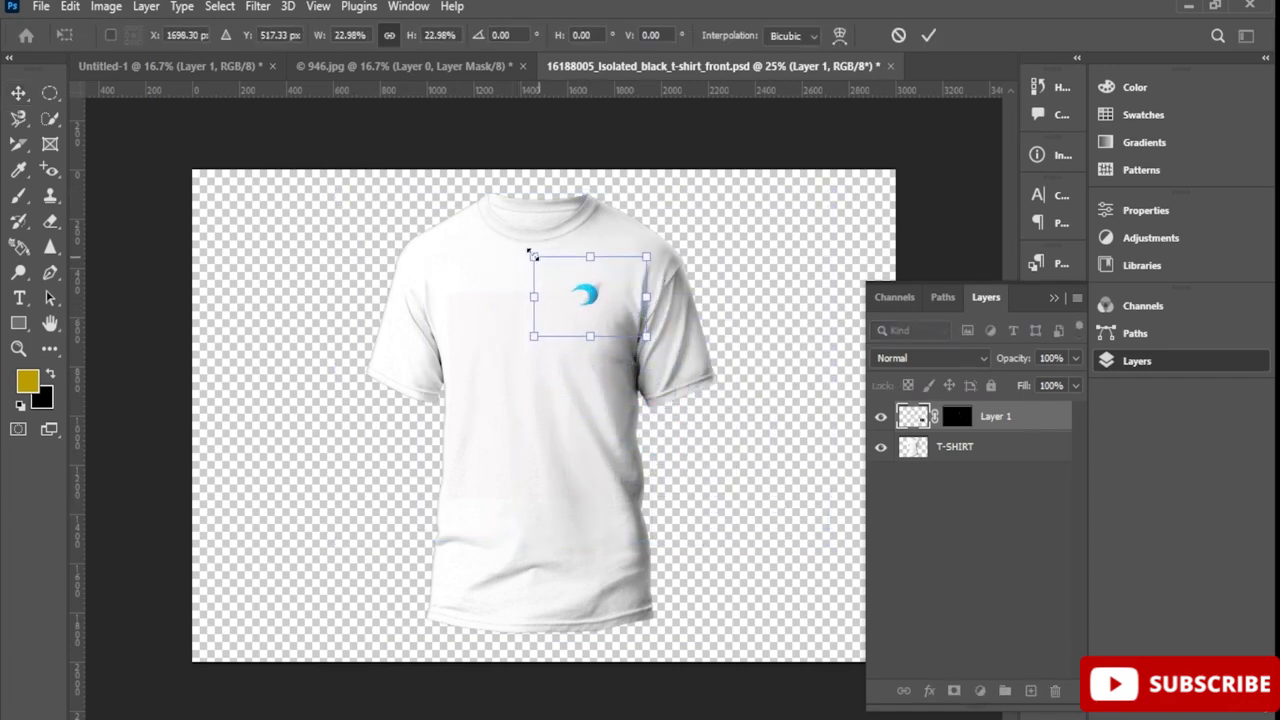
mouse_move(527, 250)
mouse_down()
mouse_move(519, 240)
mouse_move(537, 257)
mouse_up()
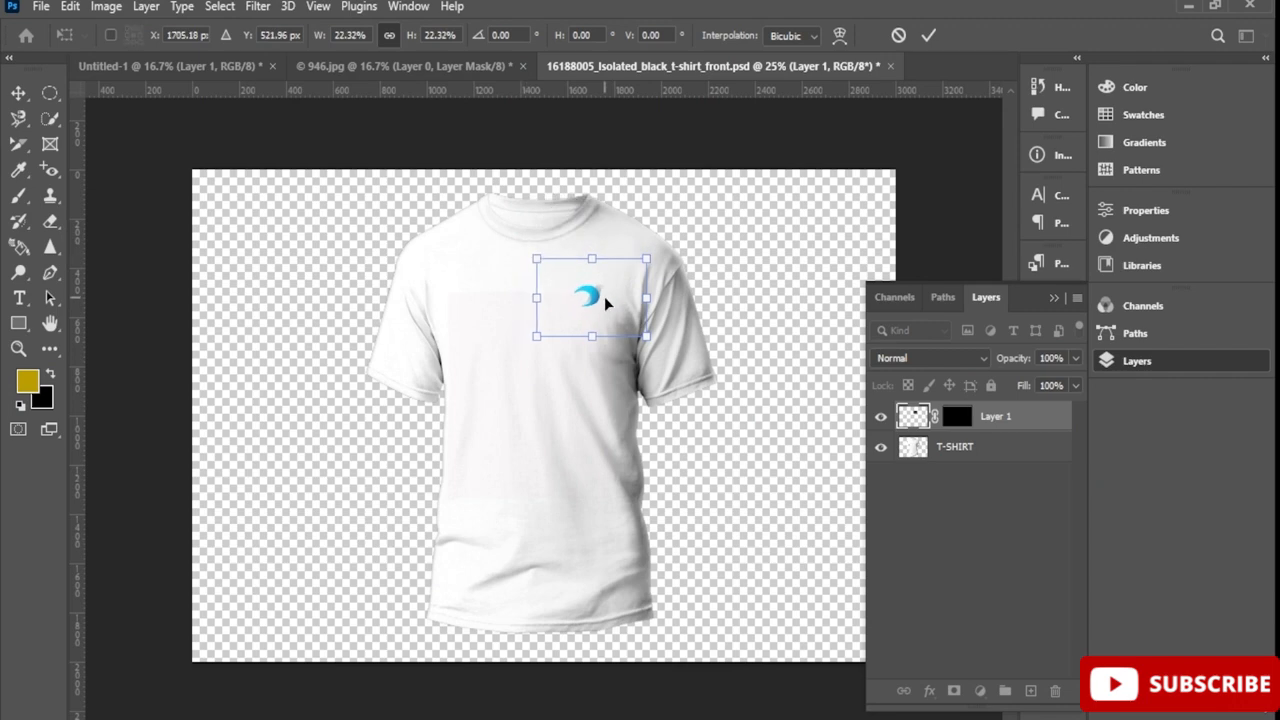
drag(607, 297, 600, 298)
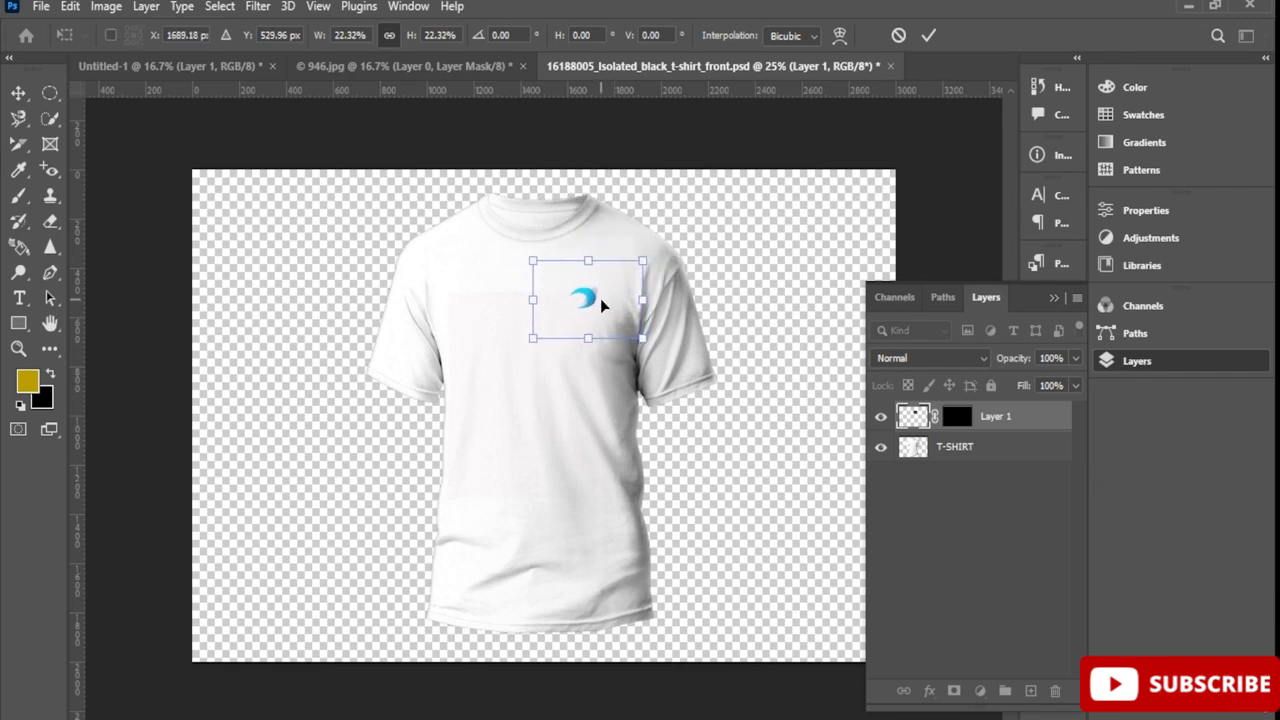
scroll(600, 303, up, 6)
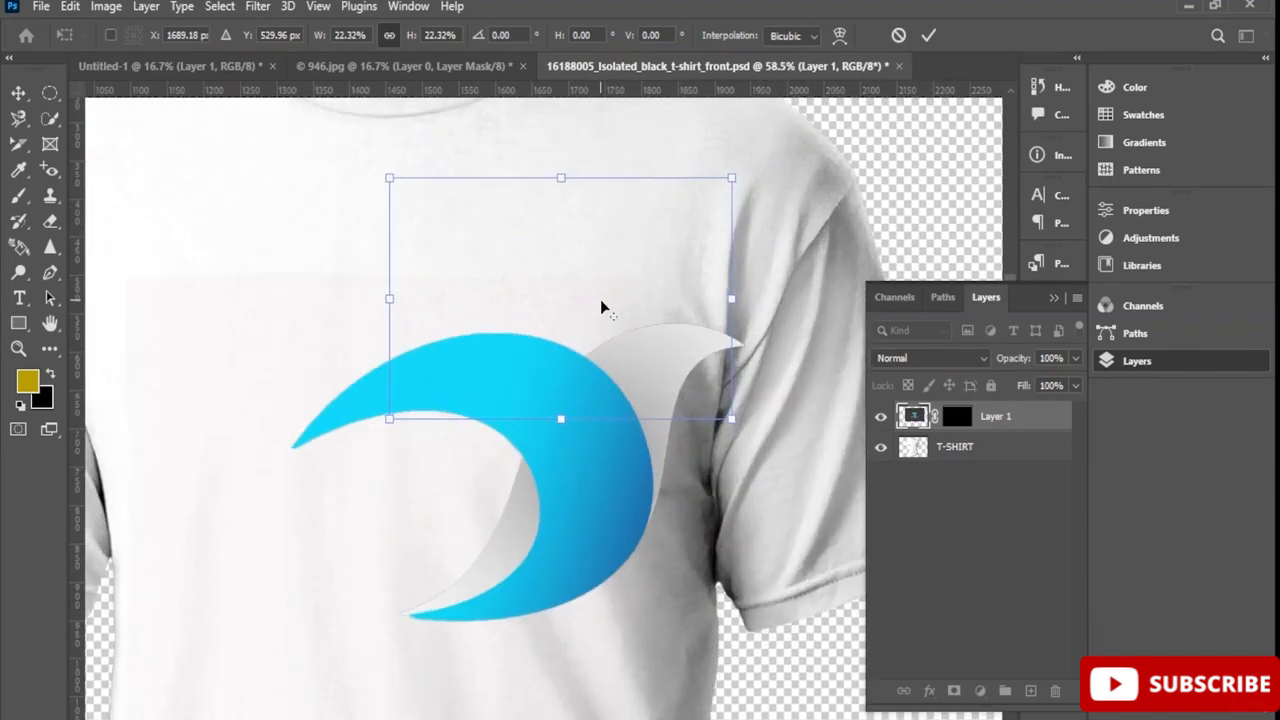
drag(580, 279, 551, 248)
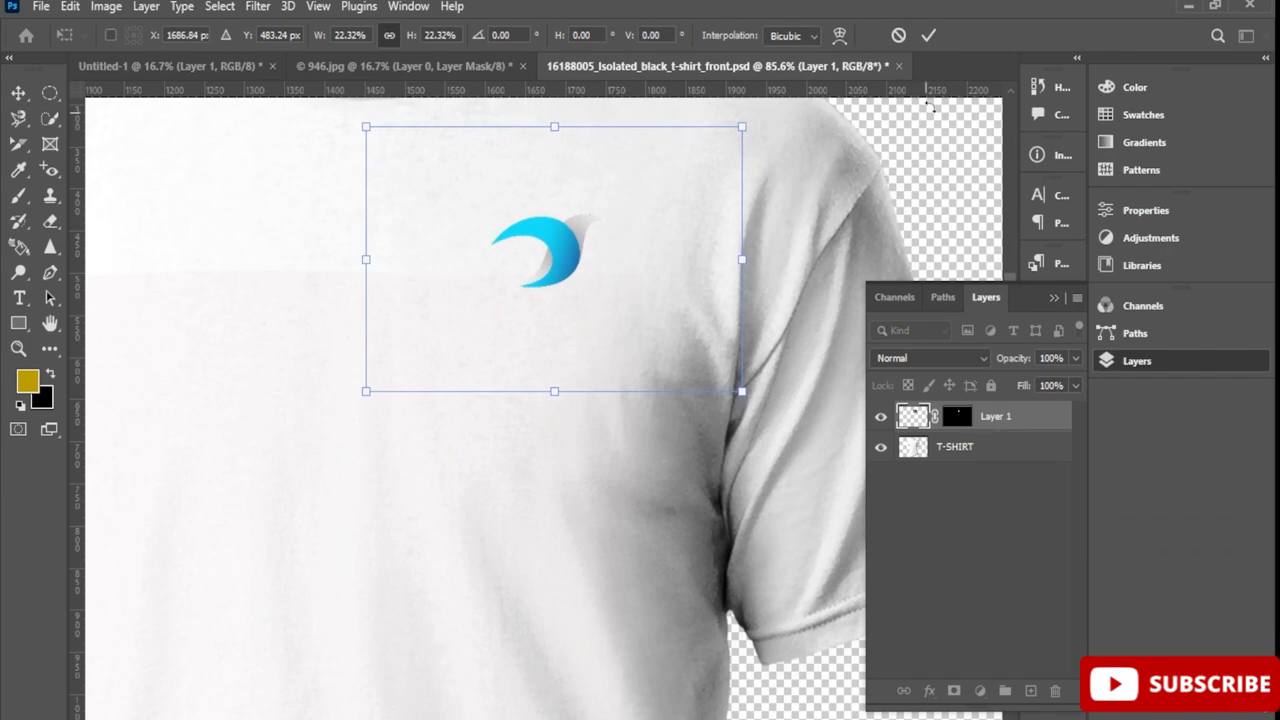
click(928, 38)
Clip the bird symbol layer to the T-SHIRT layer with a clipping mask, leaving it unlocked
click(990, 385)
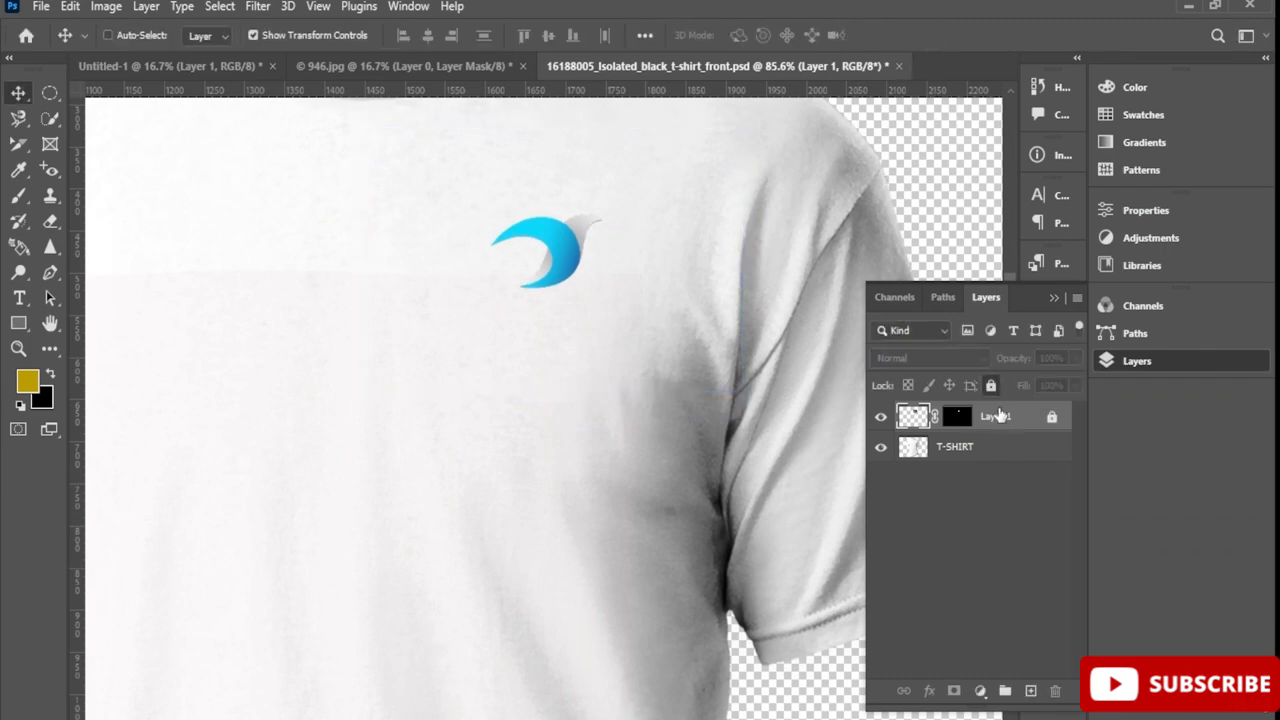
click(991, 386)
right_click(986, 434)
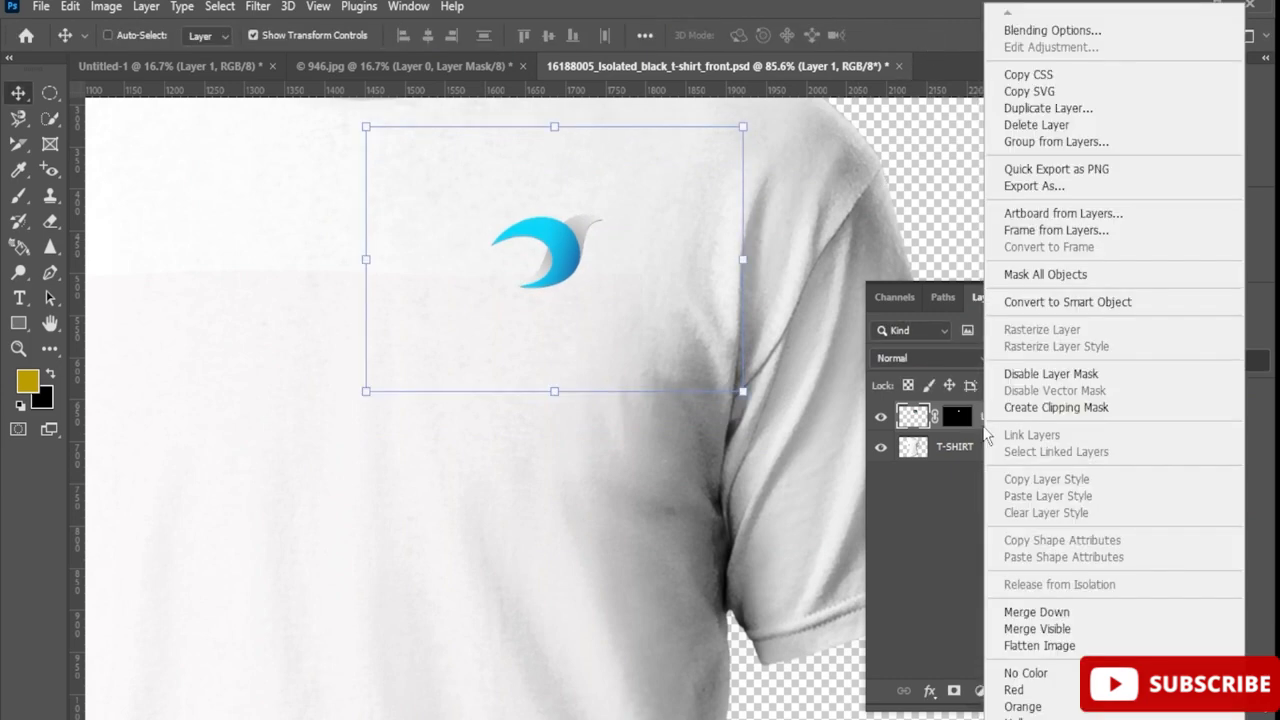
click(1037, 407)
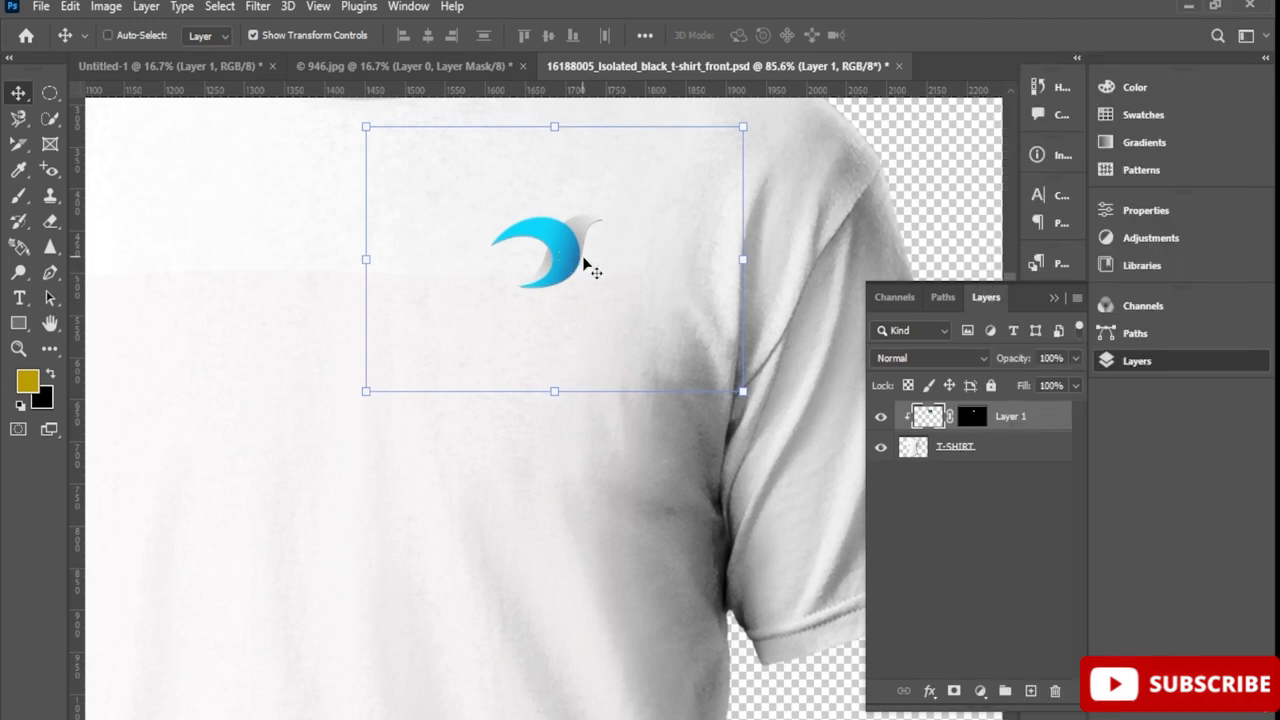
Blend the bird symbol layer with Blend If shadow values of 99 for This Layer and 233 for Underlying Layer, at 86% opacity
right_click(993, 432)
click(1074, 34)
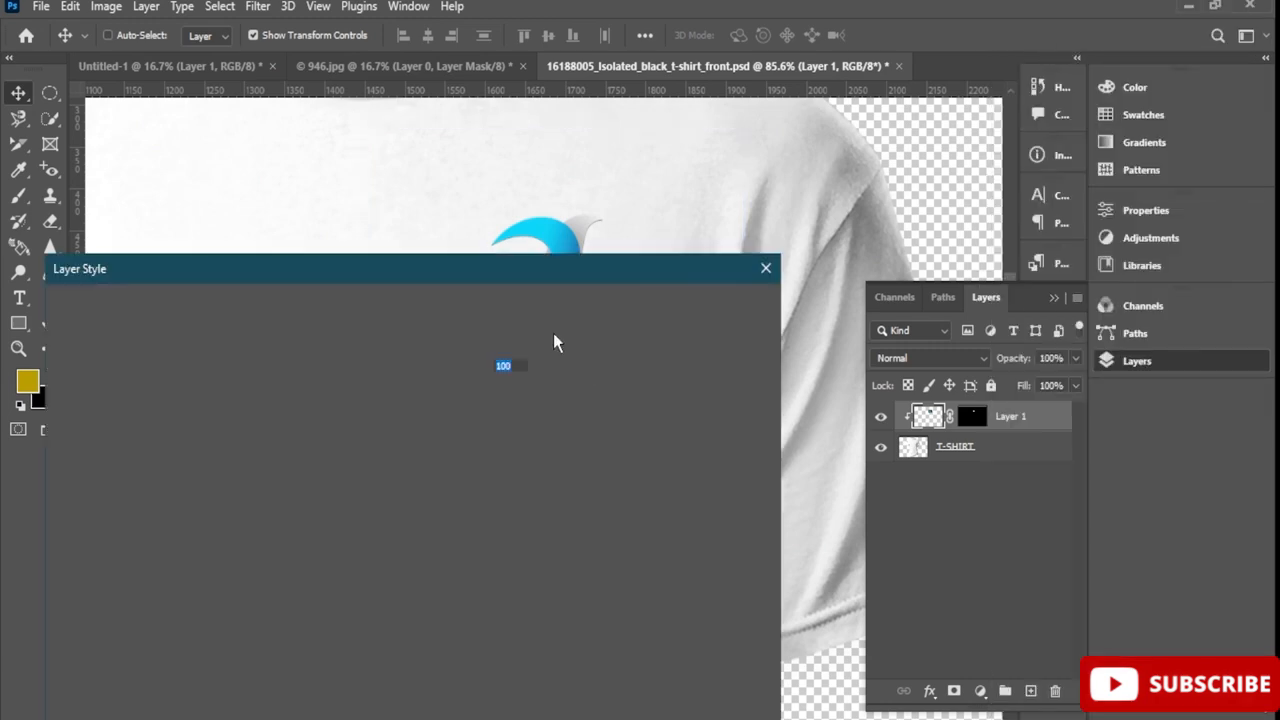
drag(561, 275, 311, 291)
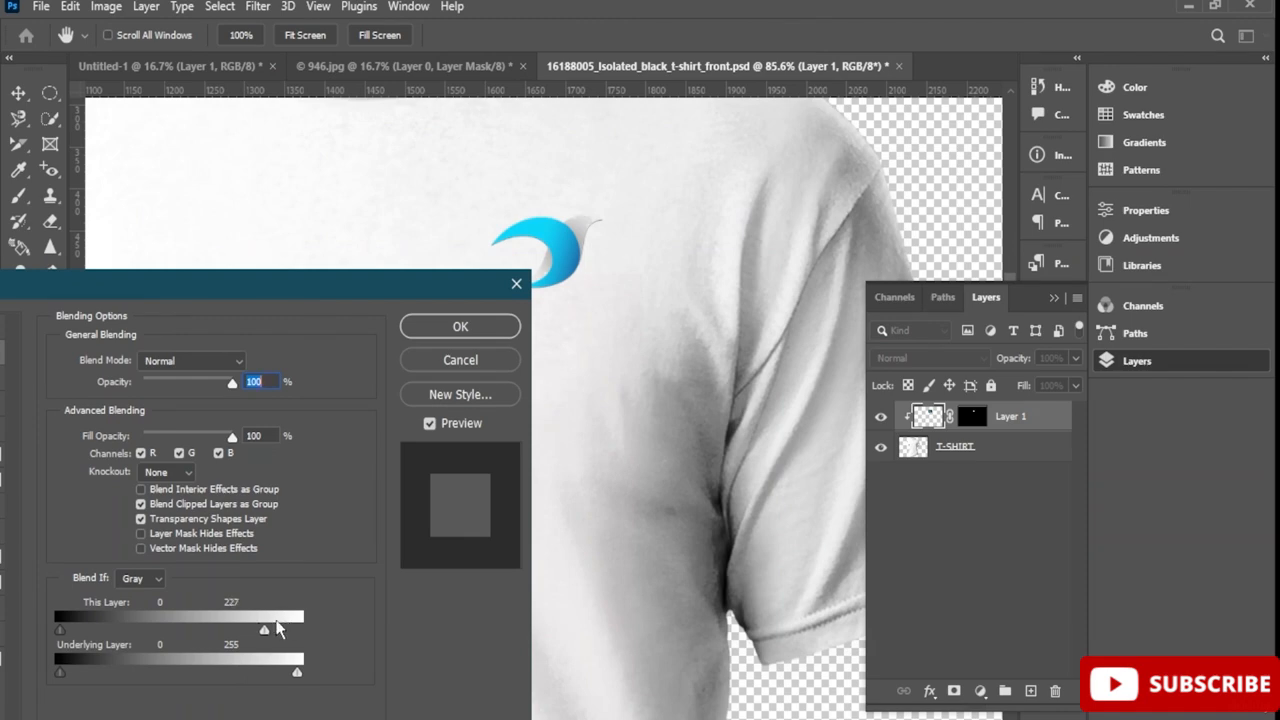
drag(258, 630, 305, 628)
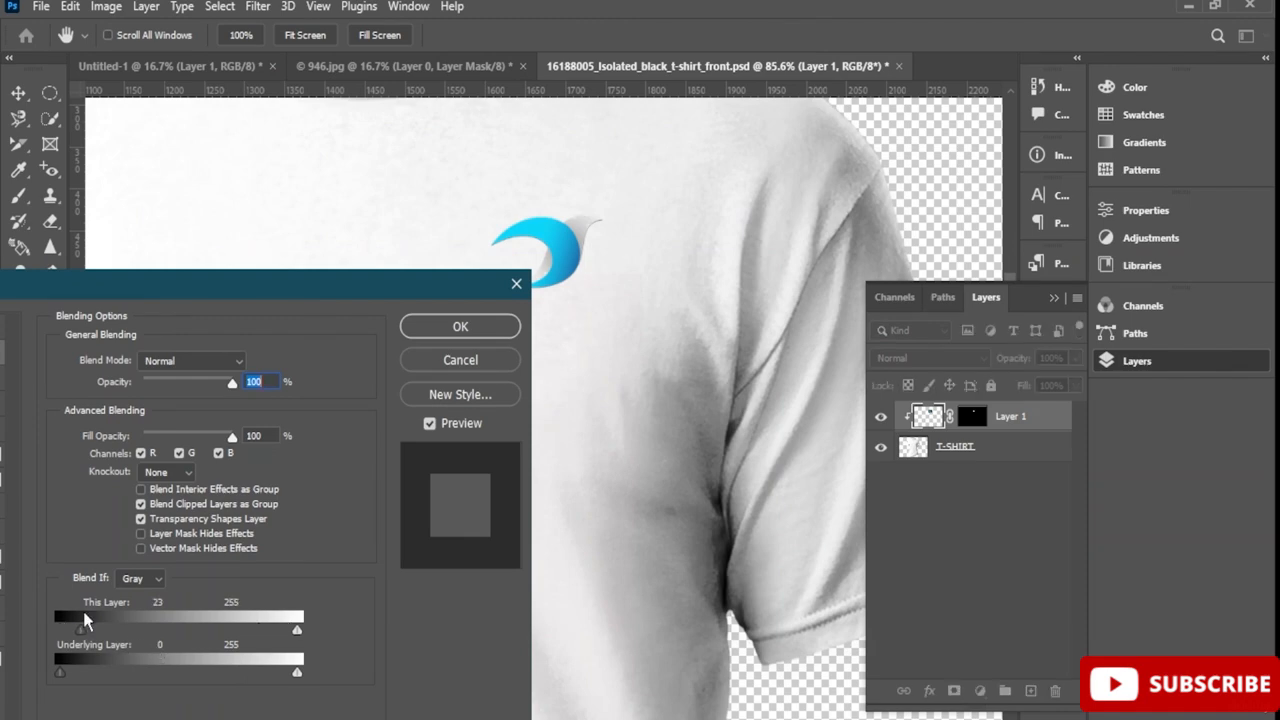
mouse_move(138, 607)
mouse_down()
mouse_move(159, 606)
mouse_move(150, 620)
mouse_up()
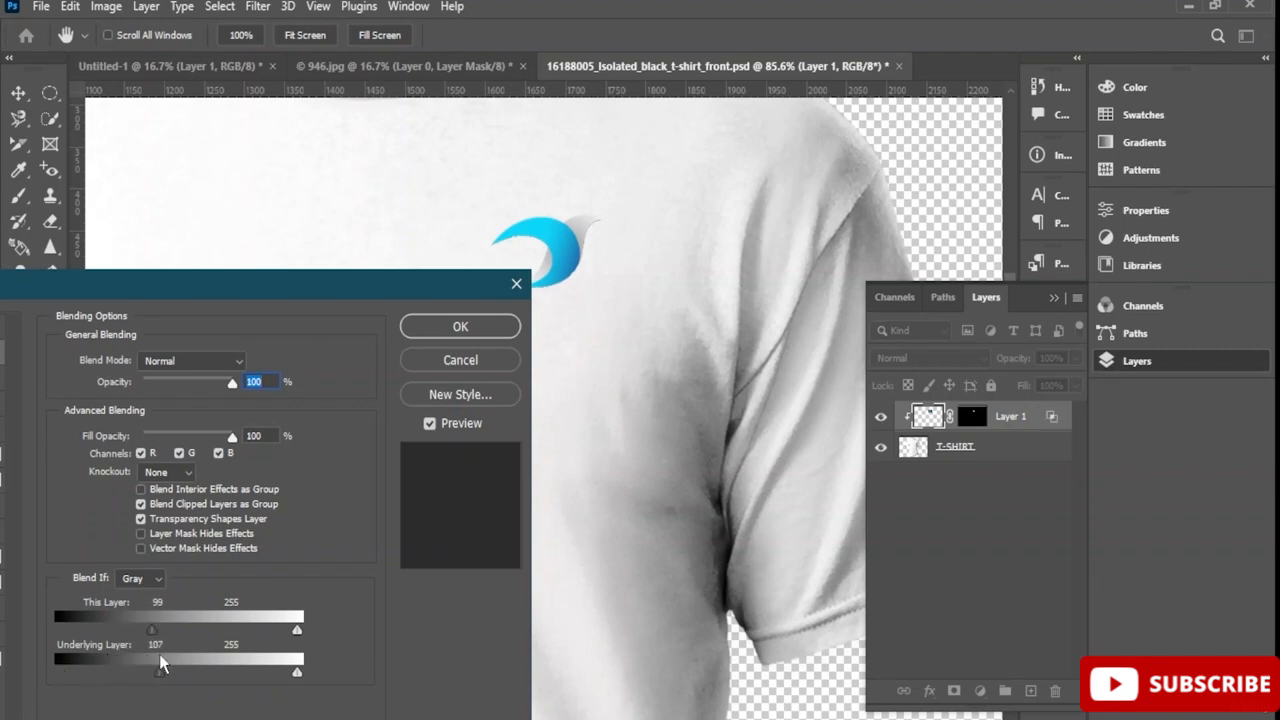
drag(159, 654, 281, 670)
drag(232, 387, 222, 388)
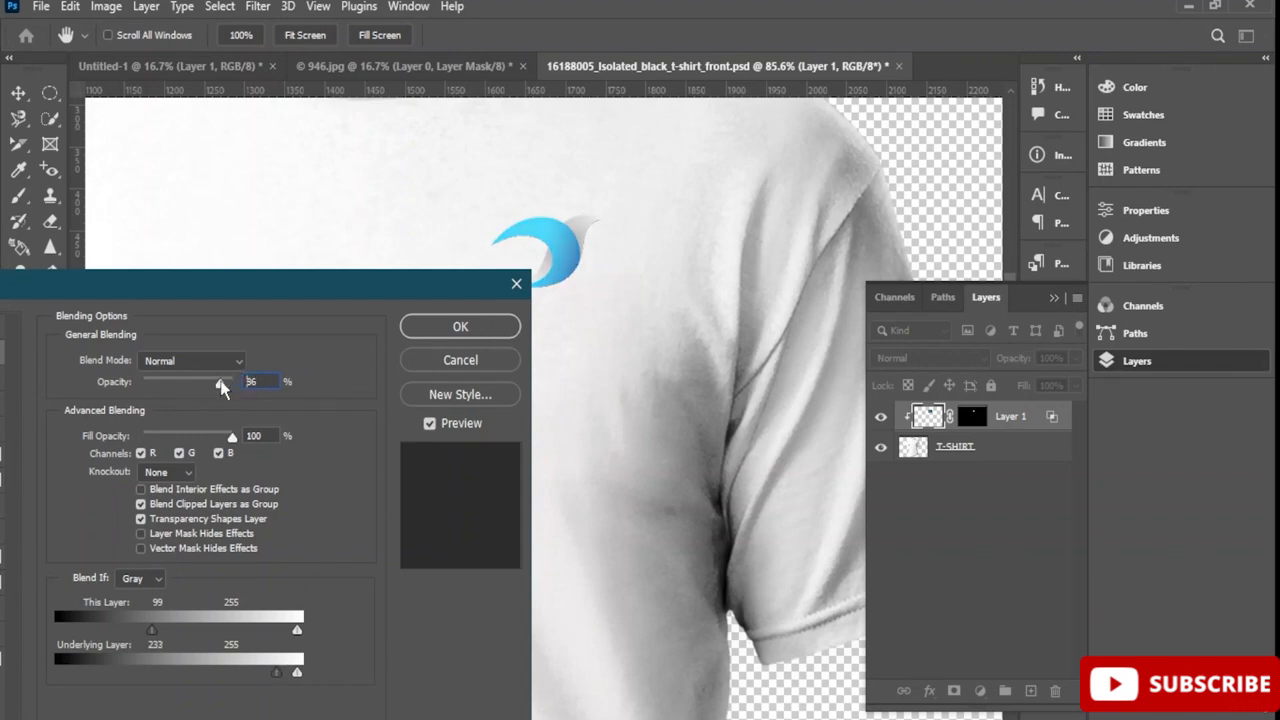
click(478, 328)
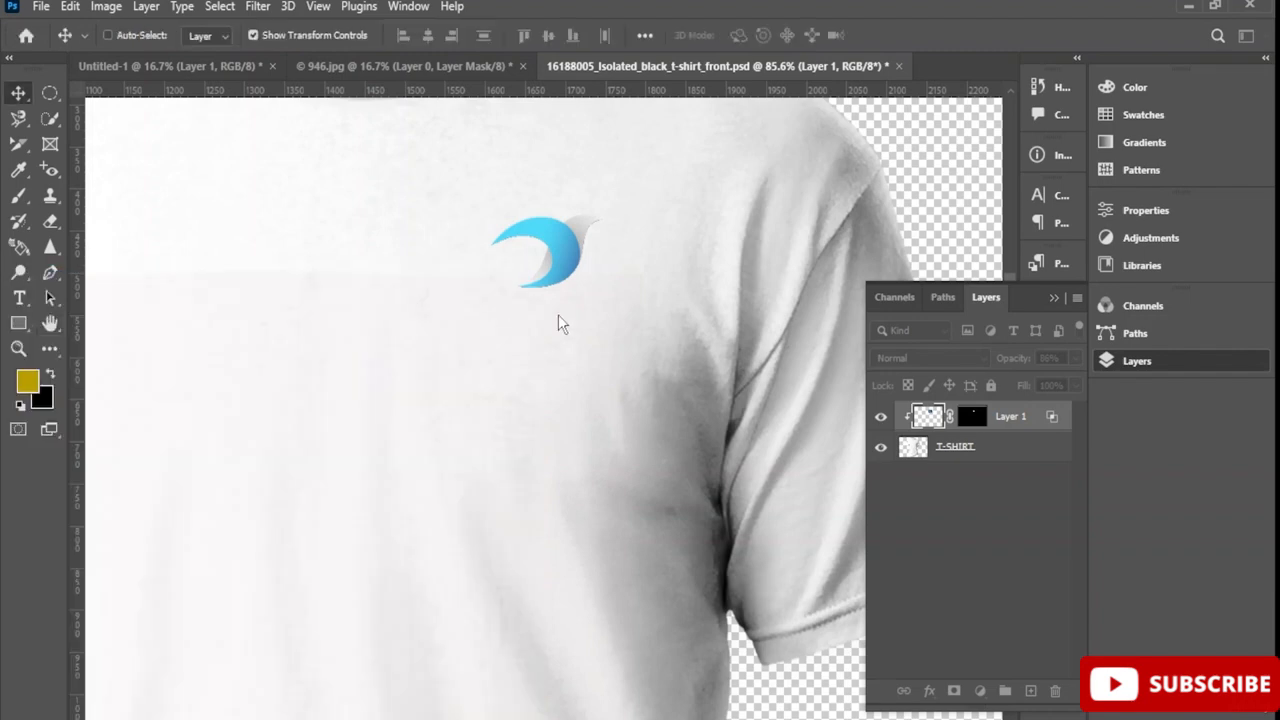
Scale the bird symbol to 68.76%, move it inside the shirt's collar at about X 1456, Y 223 px and commit
scroll(625, 311, down, 6)
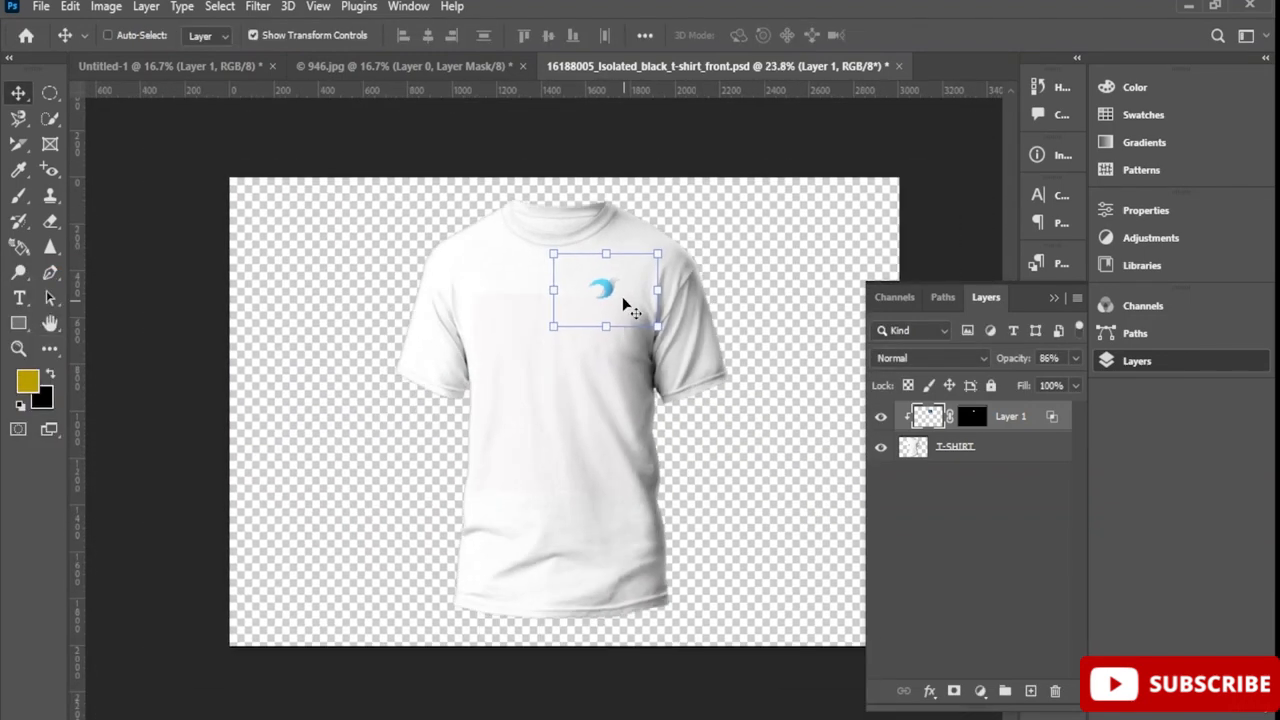
drag(606, 288, 550, 237)
drag(503, 197, 525, 210)
mouse_move(568, 255)
mouse_down()
mouse_move(557, 237)
mouse_move(563, 263)
mouse_move(556, 248)
mouse_up()
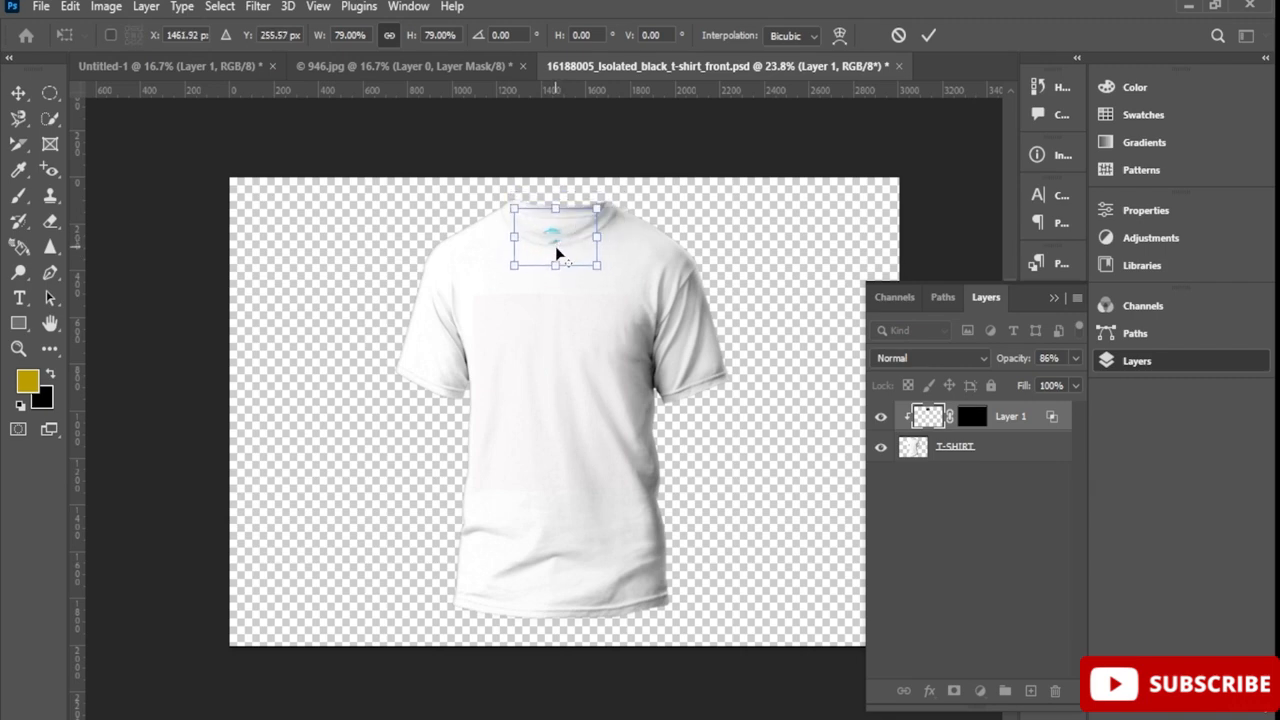
scroll(556, 248, up, 8)
scroll(556, 253, up, 1)
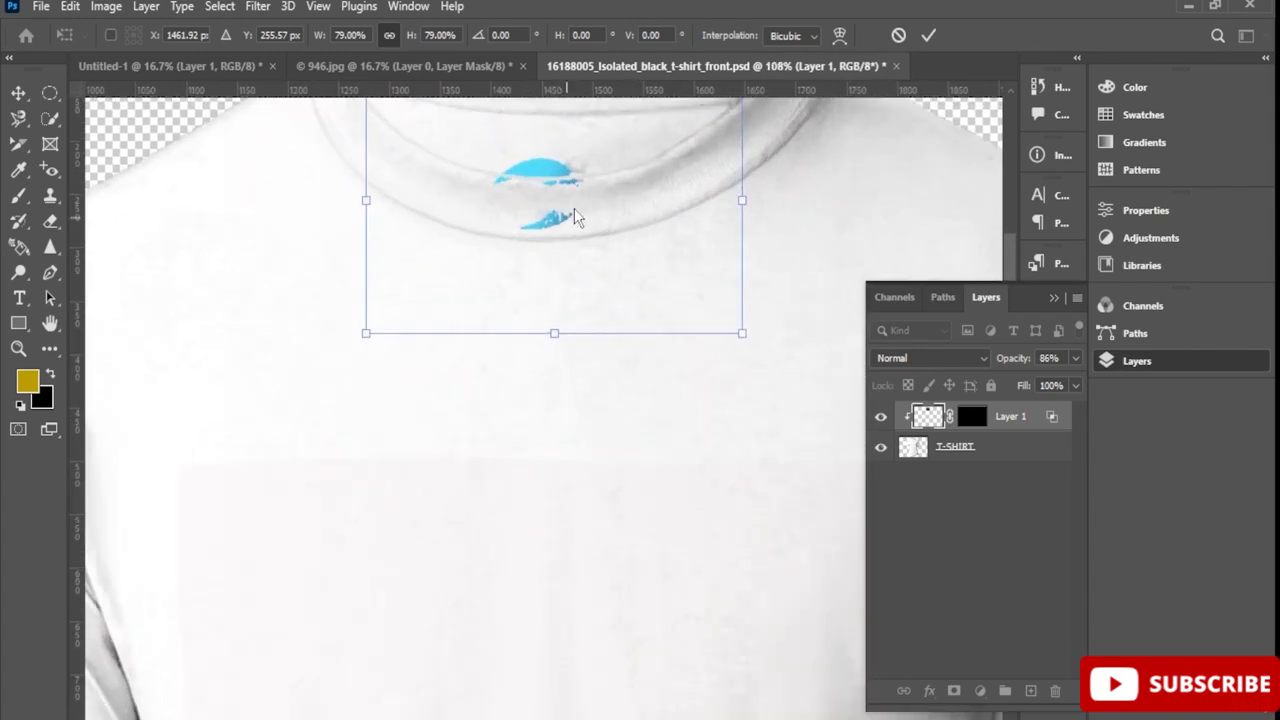
drag(574, 210, 574, 172)
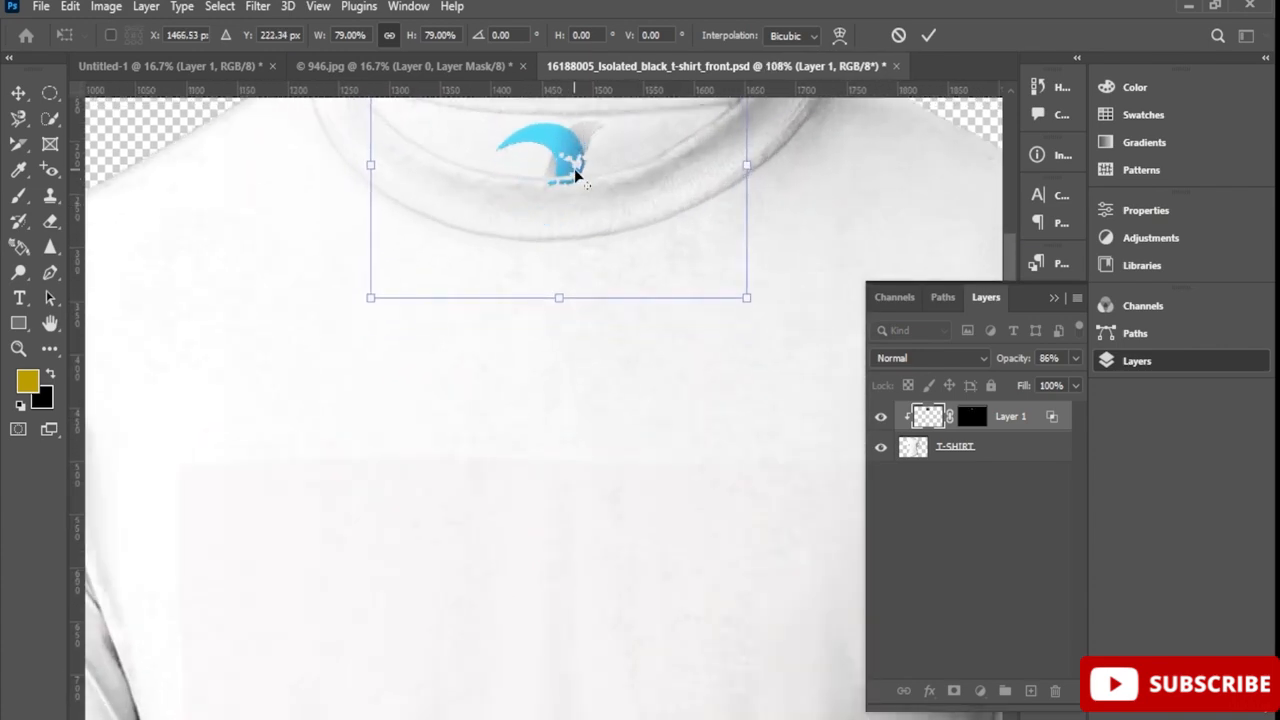
scroll(574, 172, down, 4)
scroll(574, 172, down, 2)
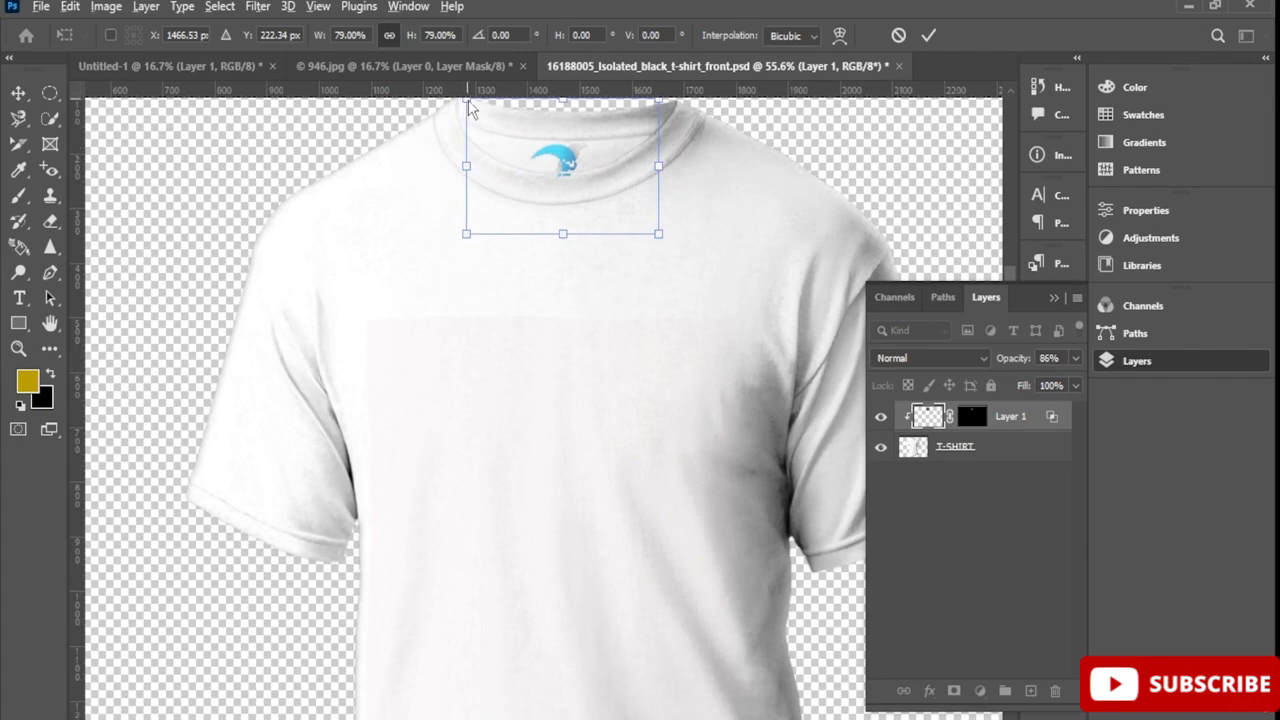
scroll(490, 130, down, 2)
drag(470, 105, 490, 127)
mouse_move(565, 185)
mouse_down()
mouse_move(537, 167)
mouse_move(549, 178)
mouse_up()
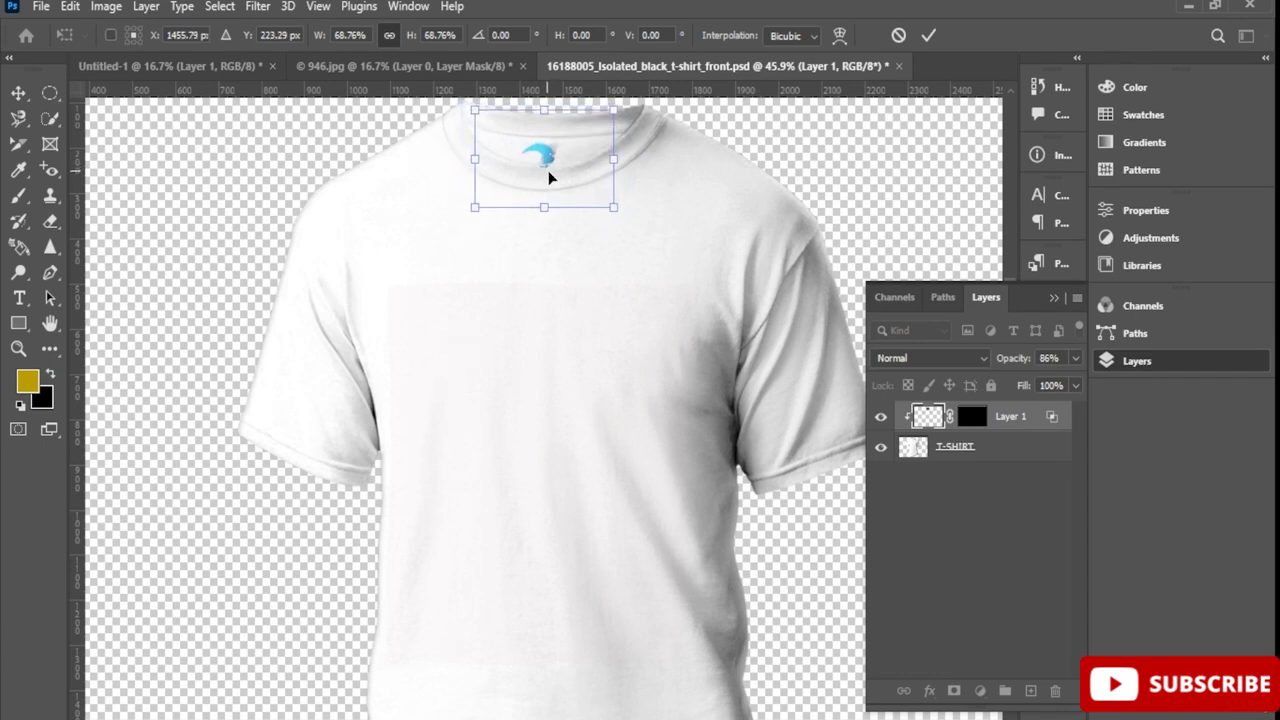
key(Return)
right_click(1009, 424)
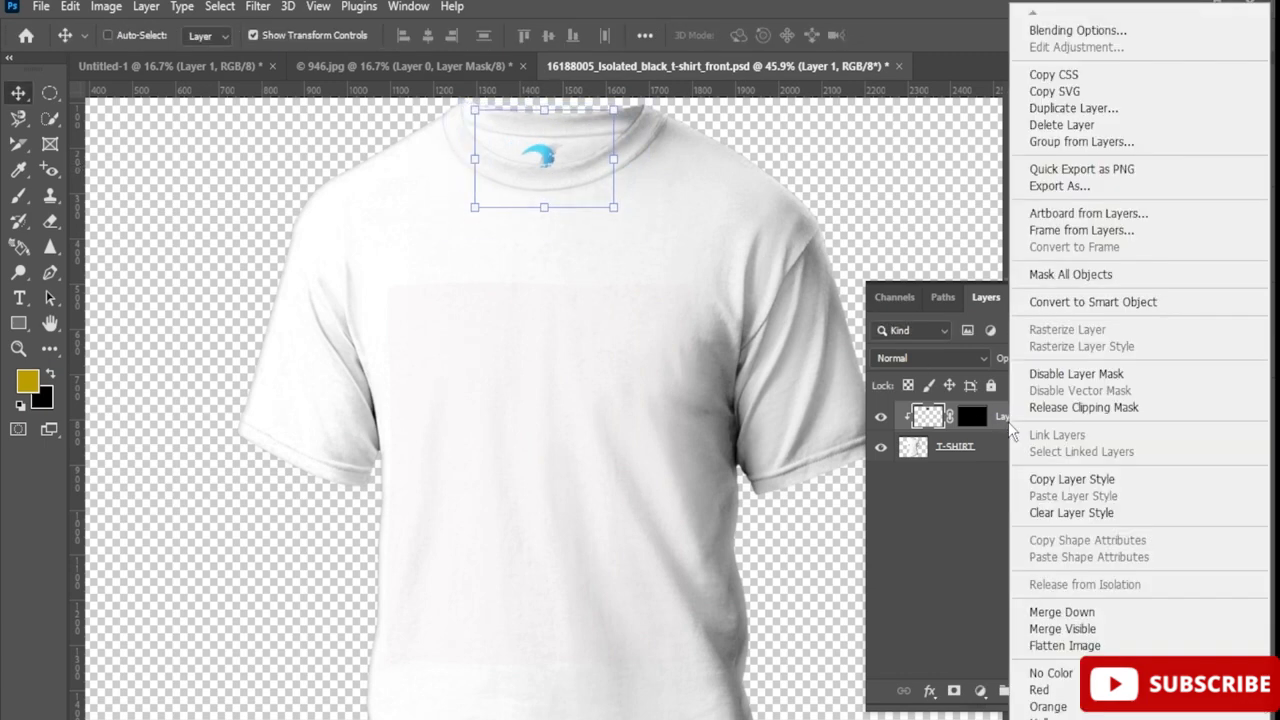
click(1112, 35)
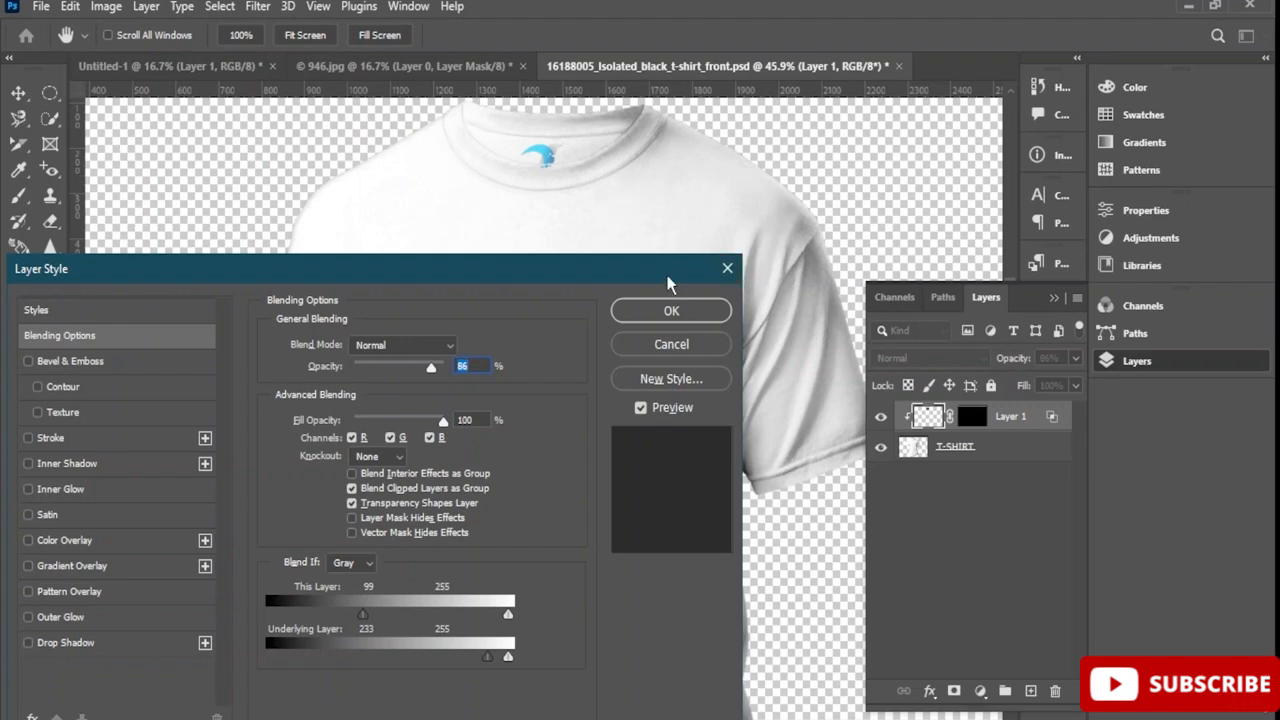
drag(676, 284, 503, 285)
click(500, 345)
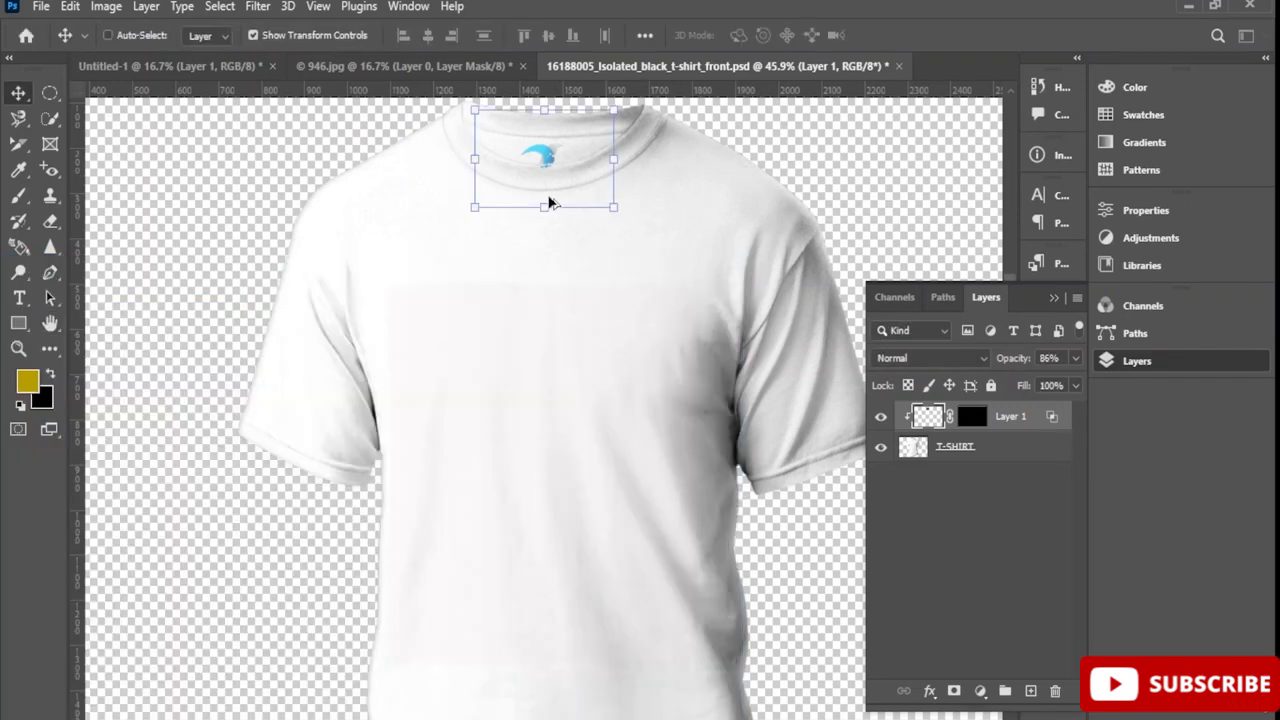
Set the bird symbol layer's Blend If shadow values to 0 for This Layer and 171 for Underlying Layer
scroll(555, 205, up, 4)
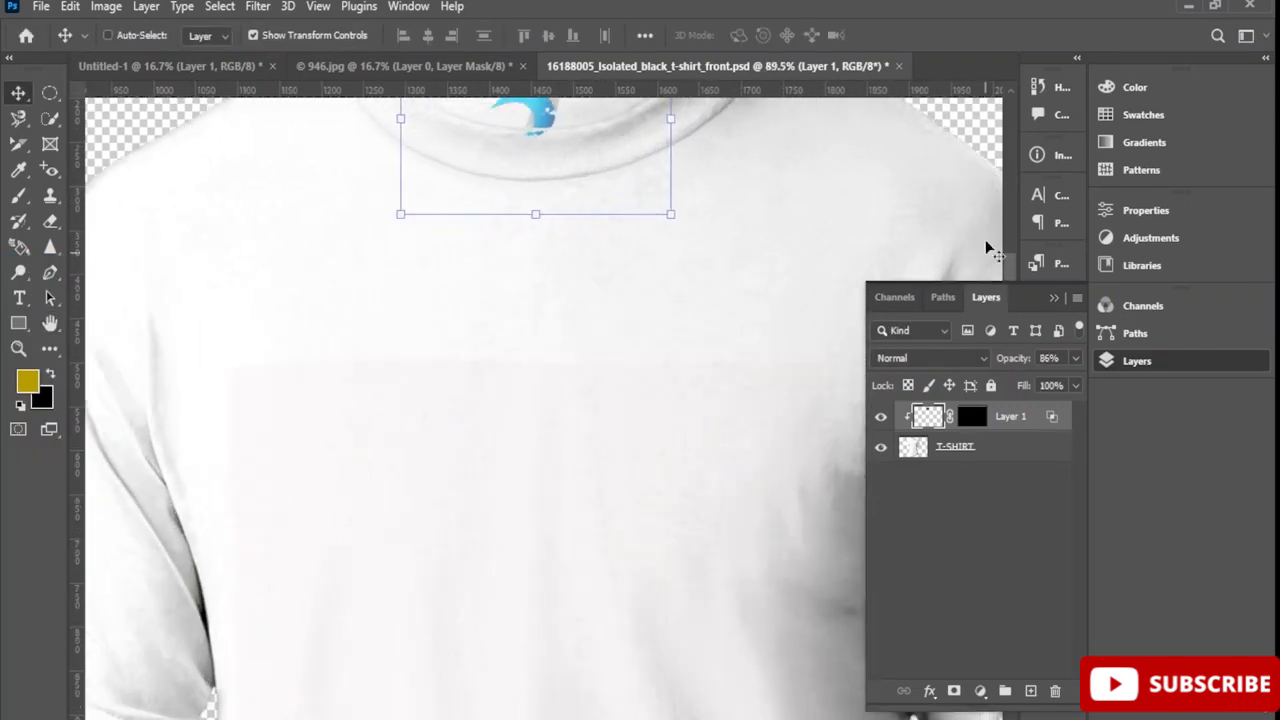
scroll(1005, 265, up, 3)
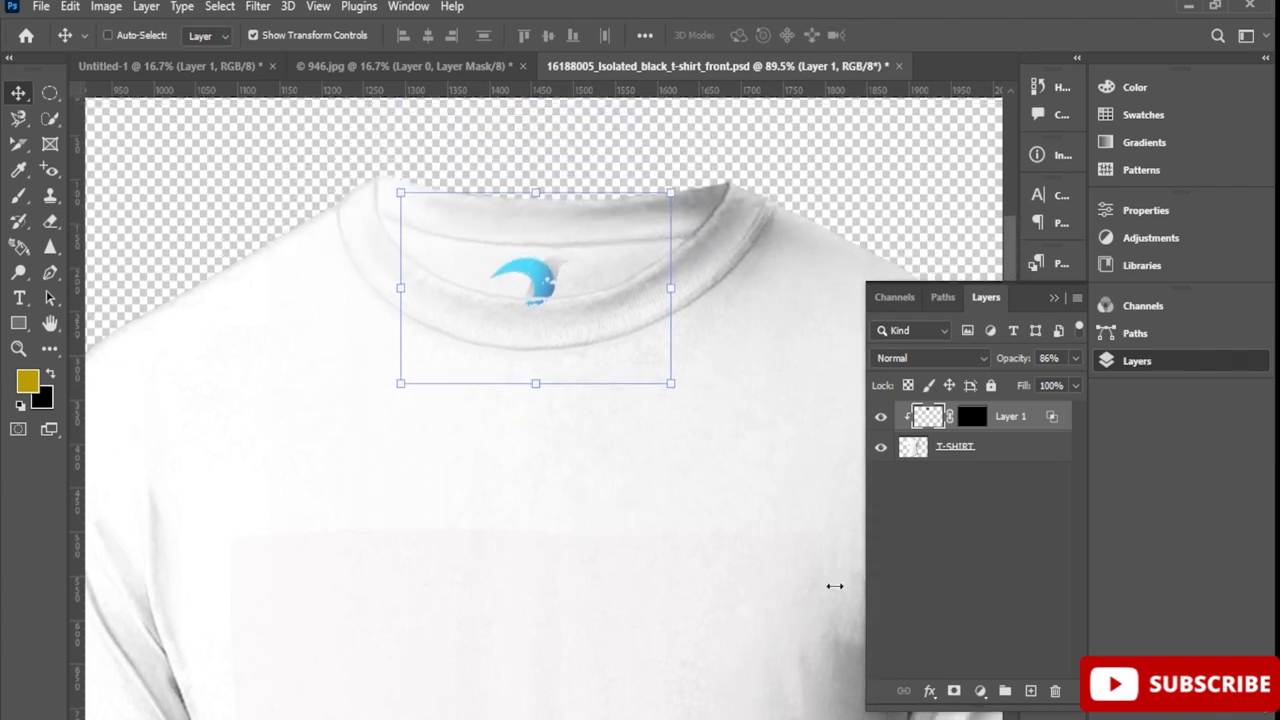
scroll(540, 400, left, 5)
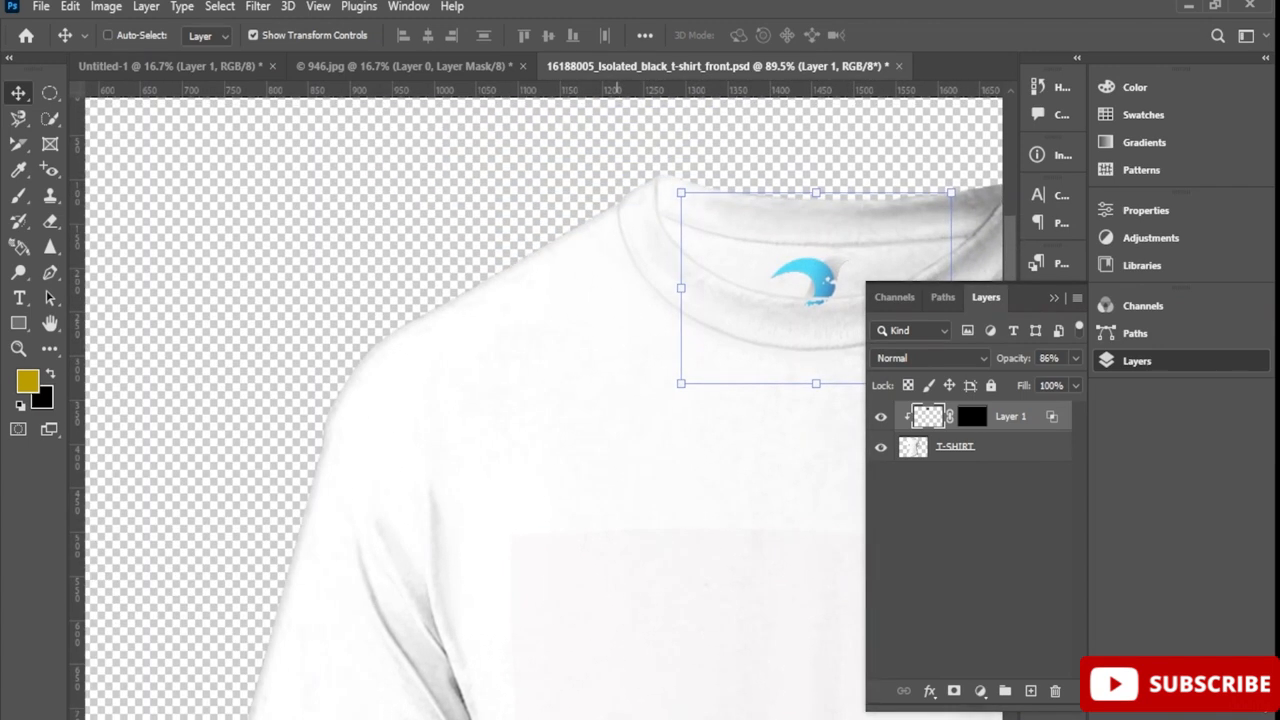
drag(617, 718, 616, 718)
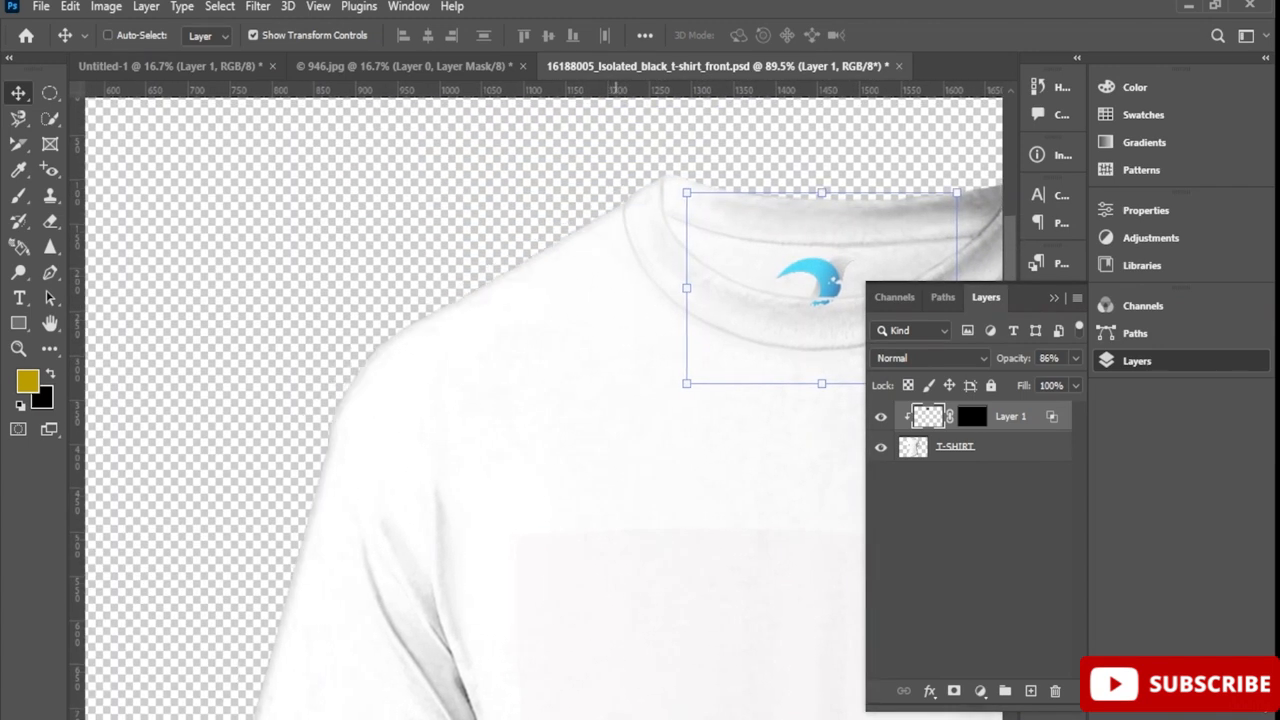
click(1167, 358)
click(1147, 362)
right_click(1013, 424)
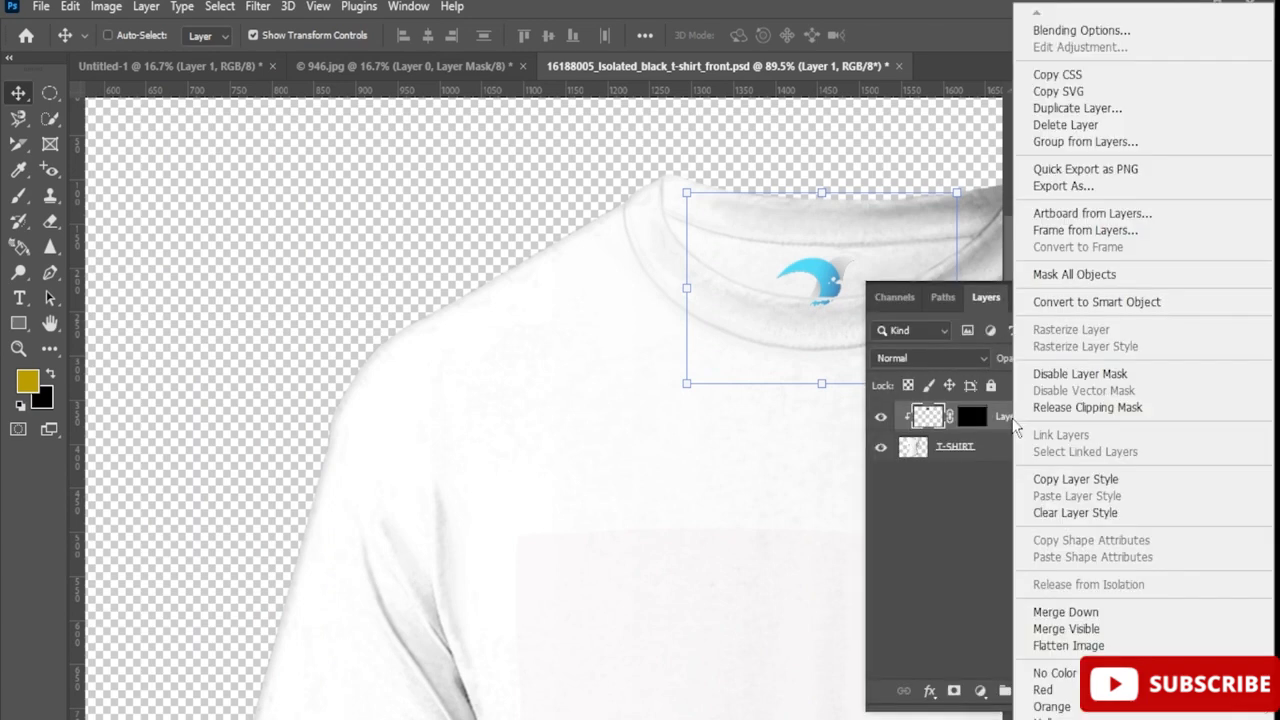
click(1111, 36)
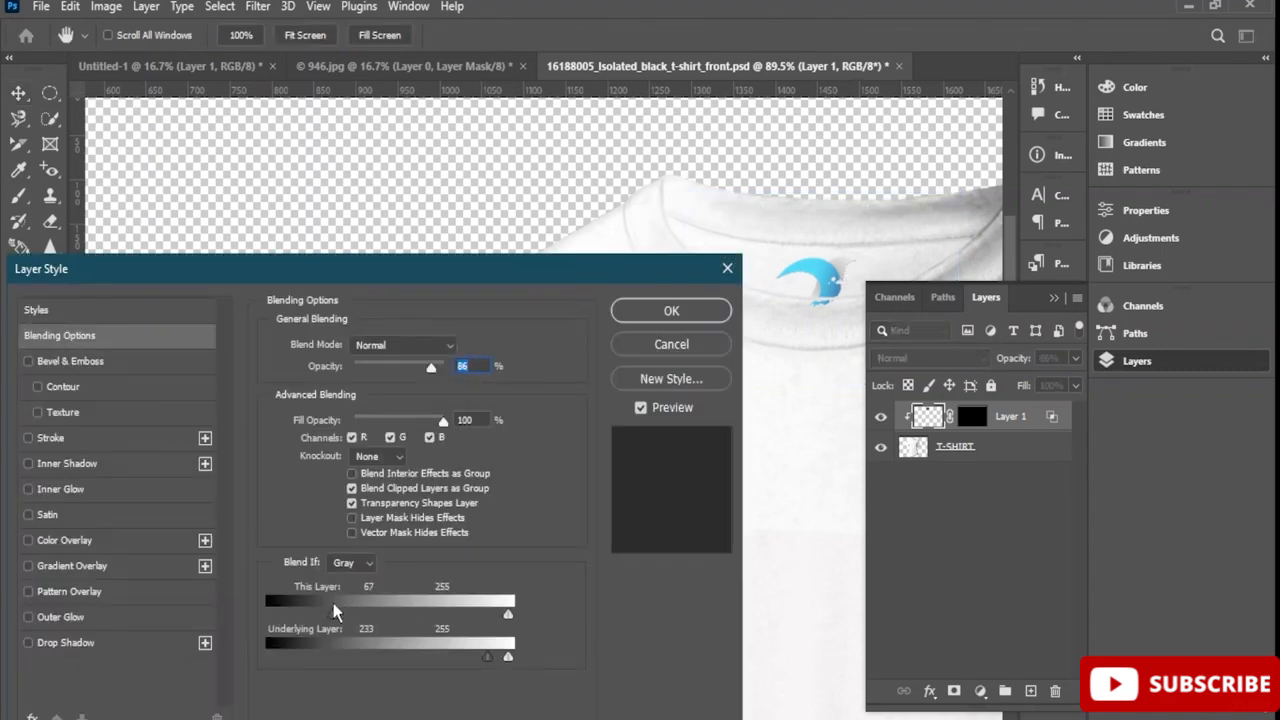
drag(329, 604, 254, 602)
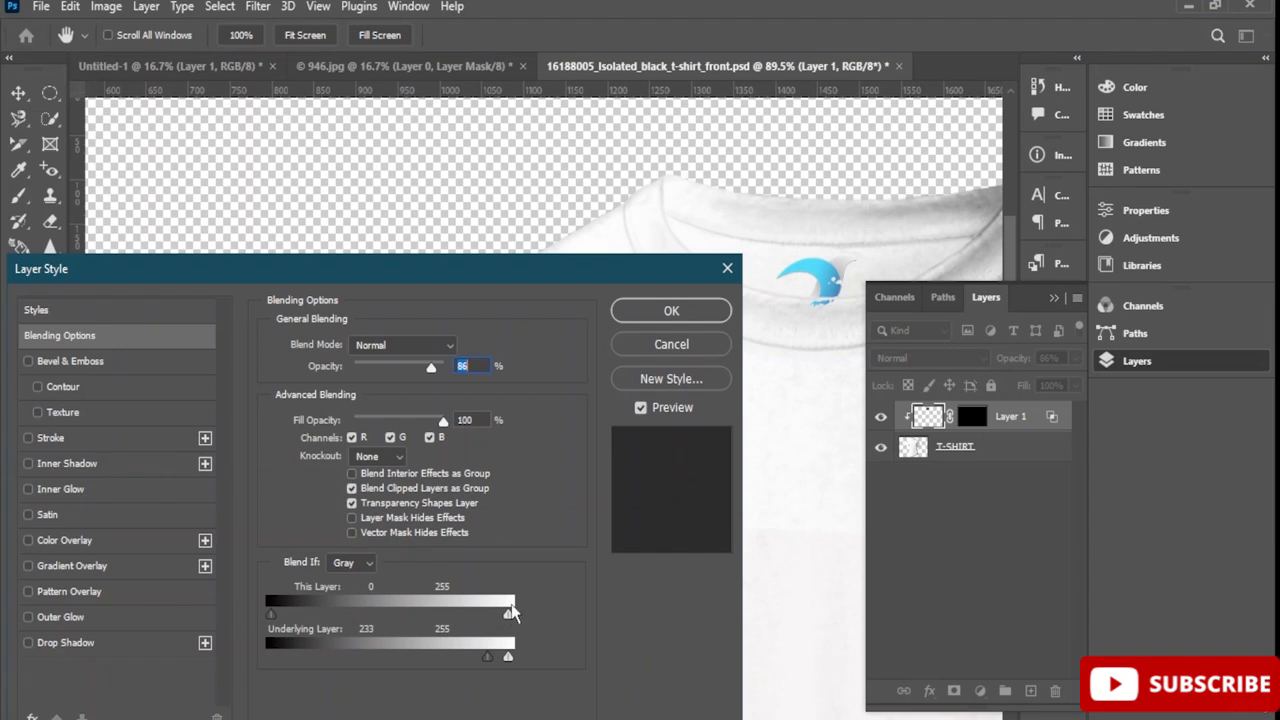
mouse_move(509, 612)
mouse_down()
mouse_move(451, 609)
mouse_move(508, 612)
mouse_up()
drag(487, 658, 430, 656)
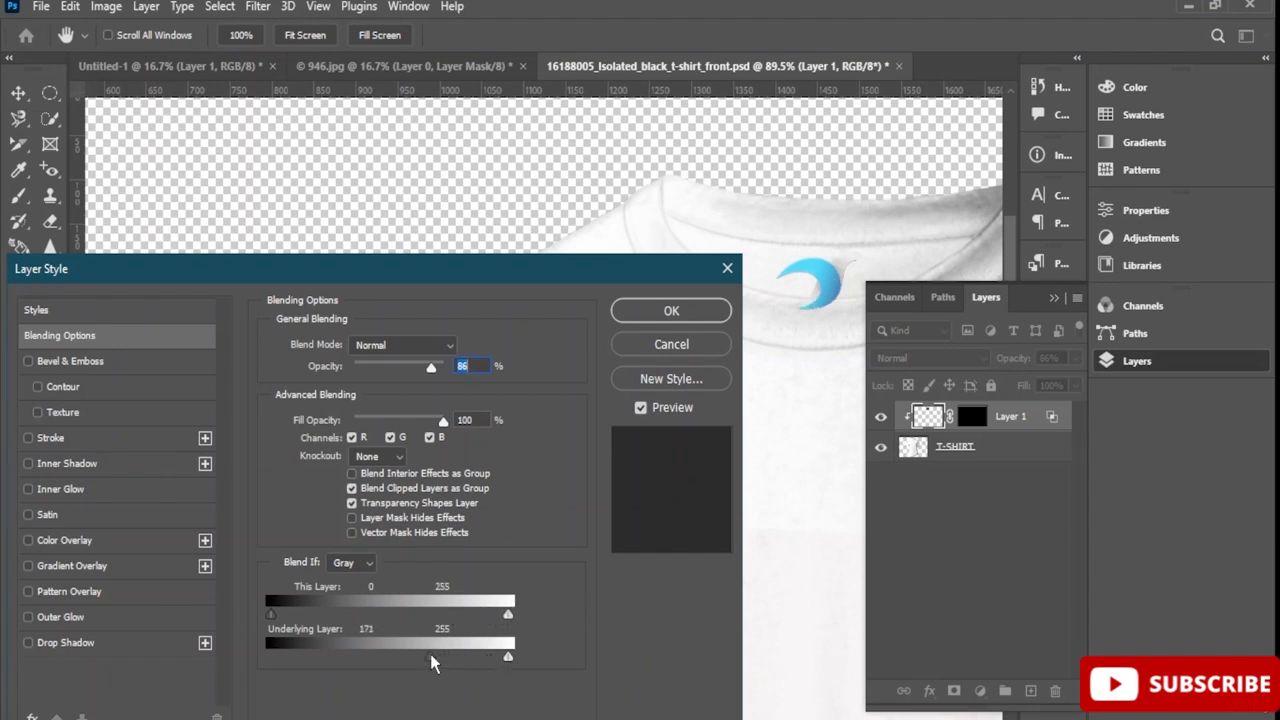
Set the bird symbol layer's opacity to 74% and its blend mode to Multiply, and apply the blending options
click(420, 369)
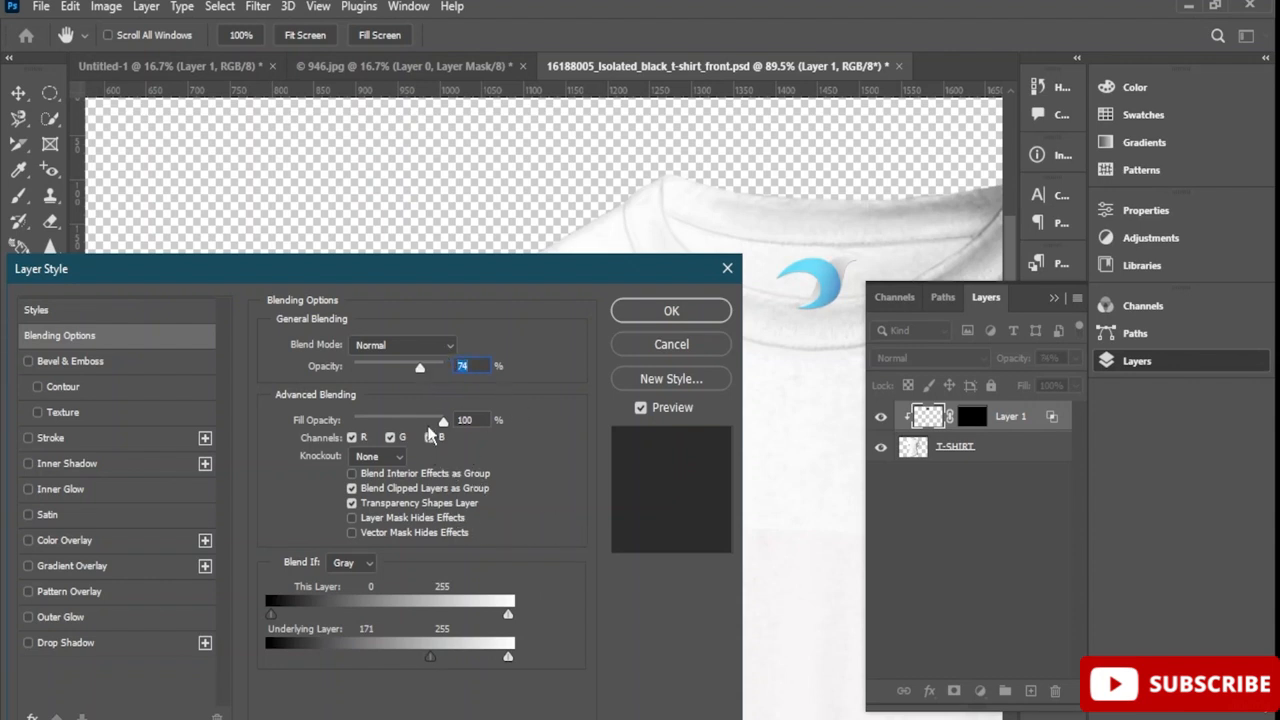
drag(444, 424, 432, 426)
key(Tab)
click(449, 345)
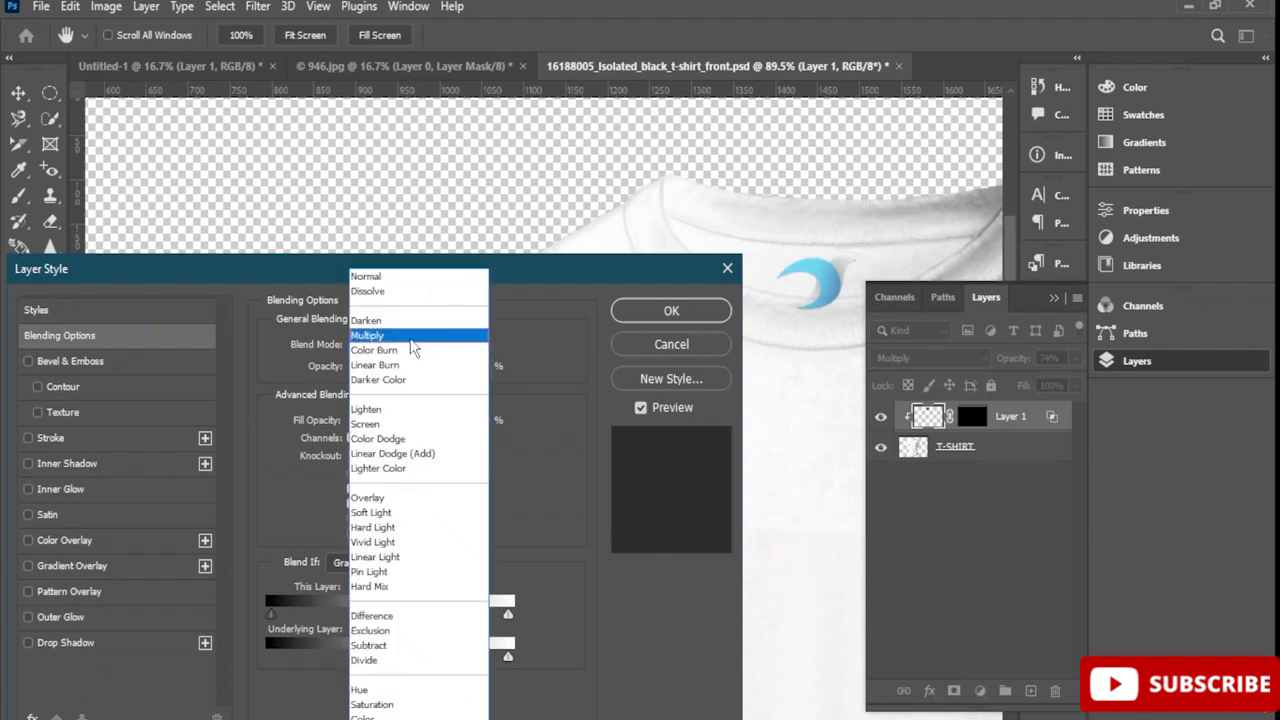
click(413, 345)
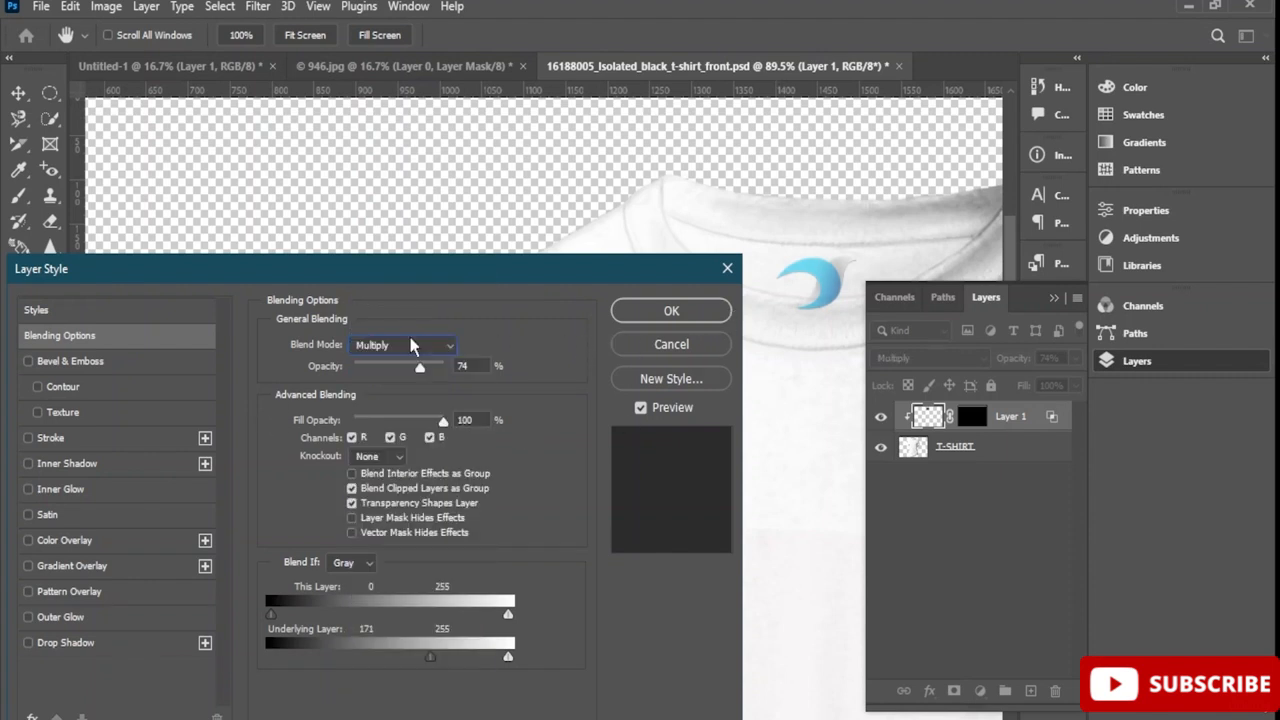
click(669, 310)
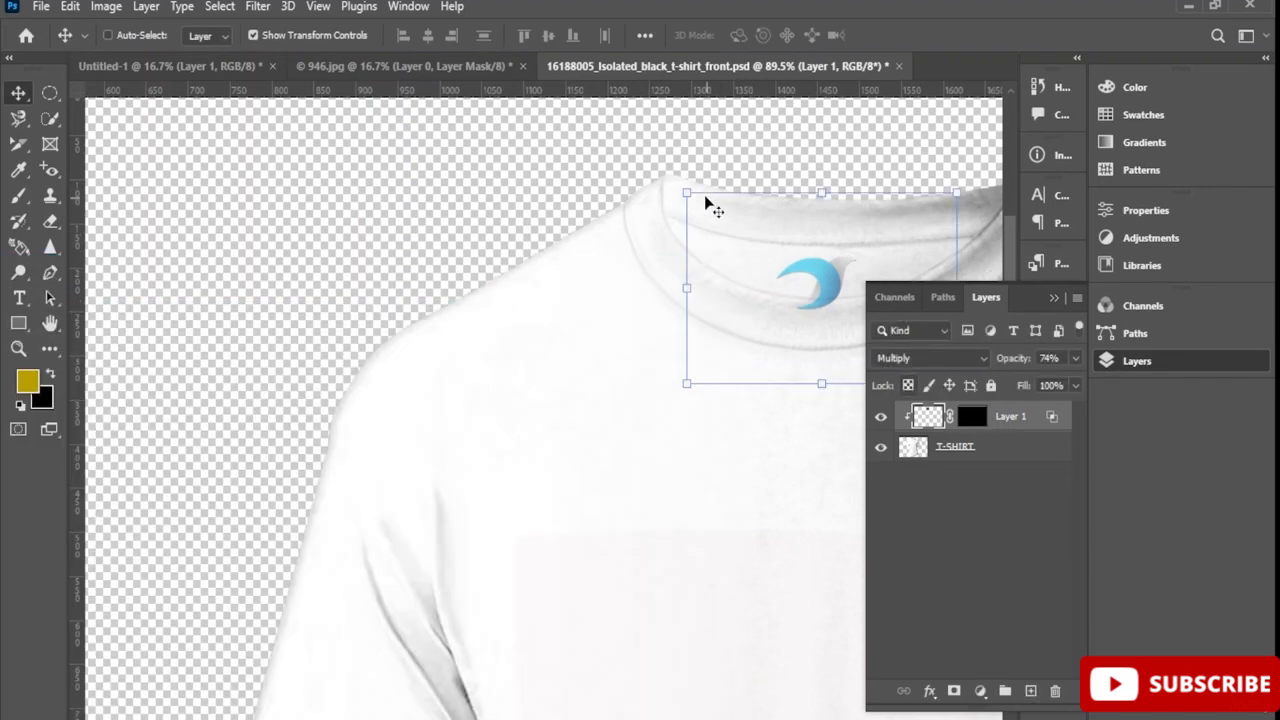
Scale the bird symbol to 65.05%, position it inside the collar at about X 1465, Y 215 px and commit
drag(687, 190, 768, 254)
drag(814, 307, 803, 283)
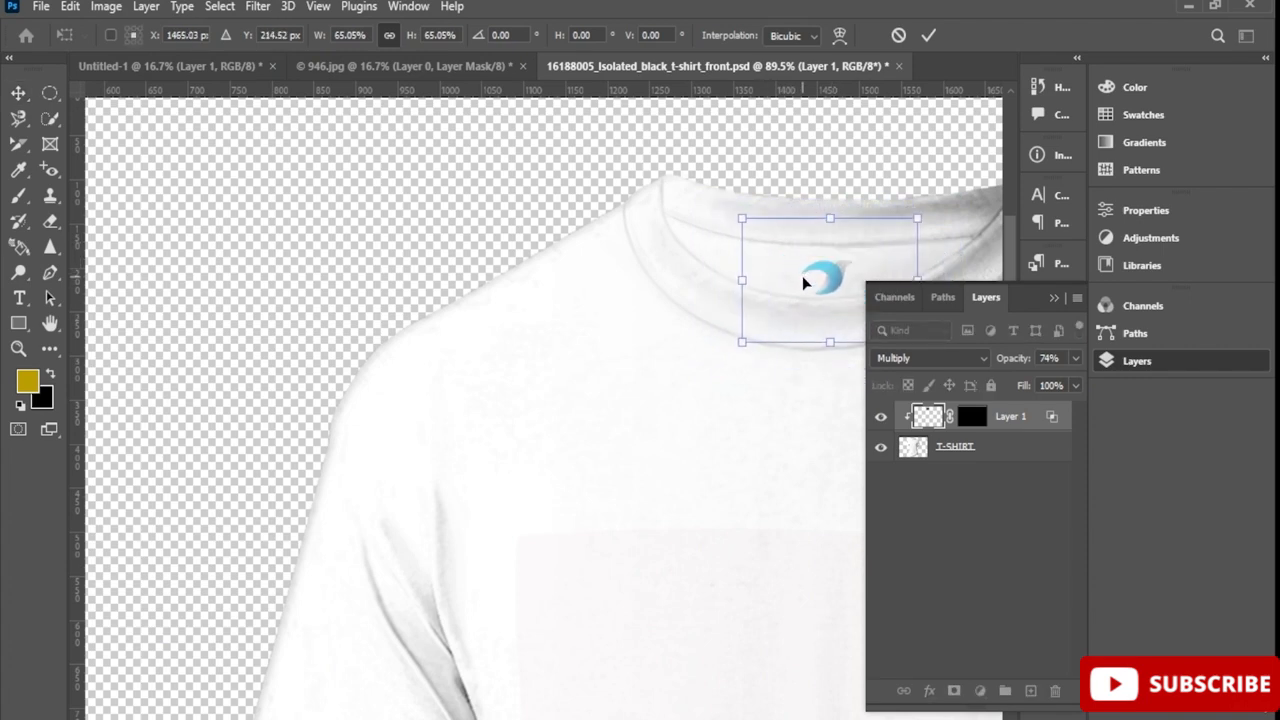
click(922, 38)
scroll(769, 318, down, 5)
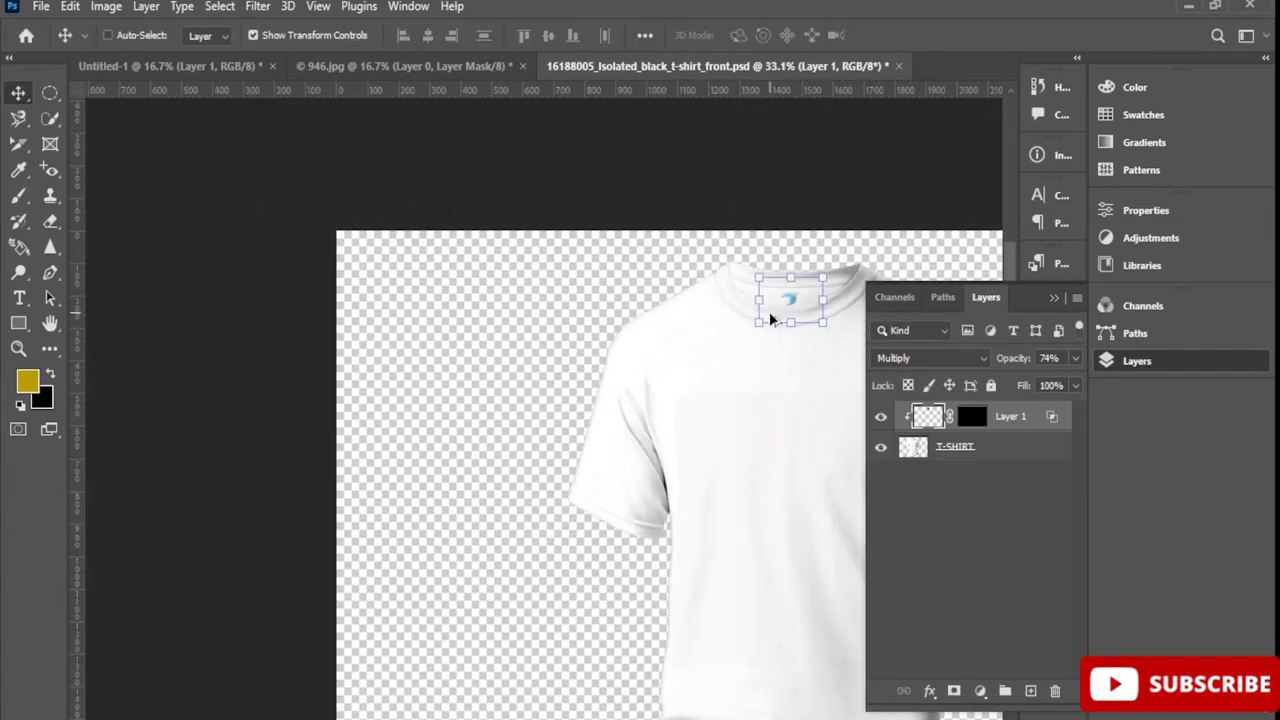
scroll(769, 318, down, 4)
scroll(785, 350, up, 3)
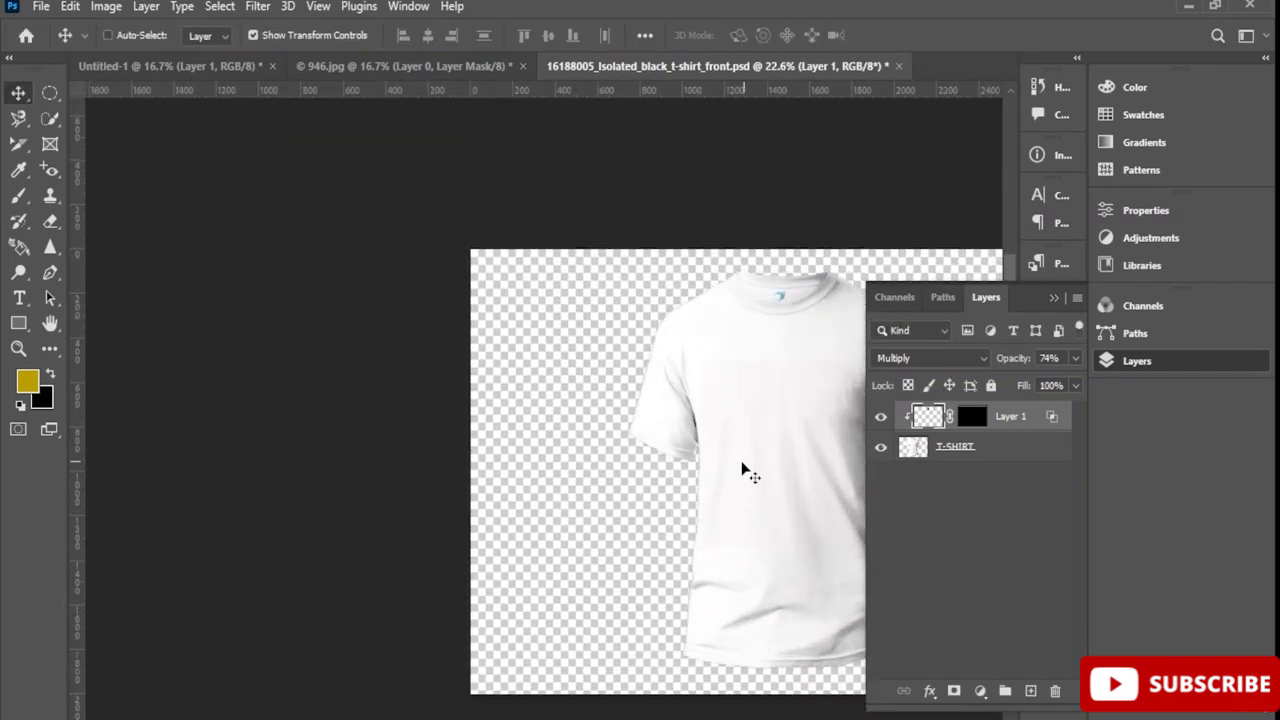
Shift the bird symbol slightly, undo both that move and the last scaling, and redo the scaling
mouse_move(745, 472)
mouse_down()
mouse_move(737, 457)
mouse_move(750, 466)
mouse_up()
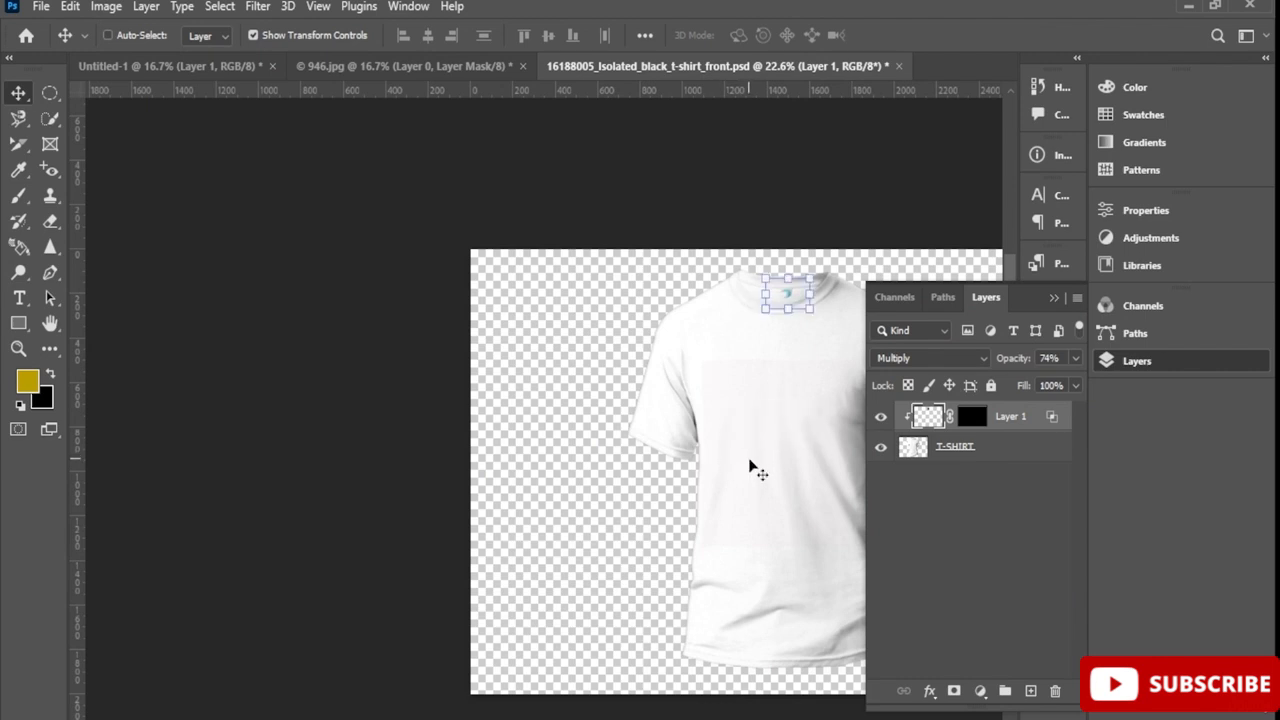
key(ctrl+z)
key(ctrl+z)
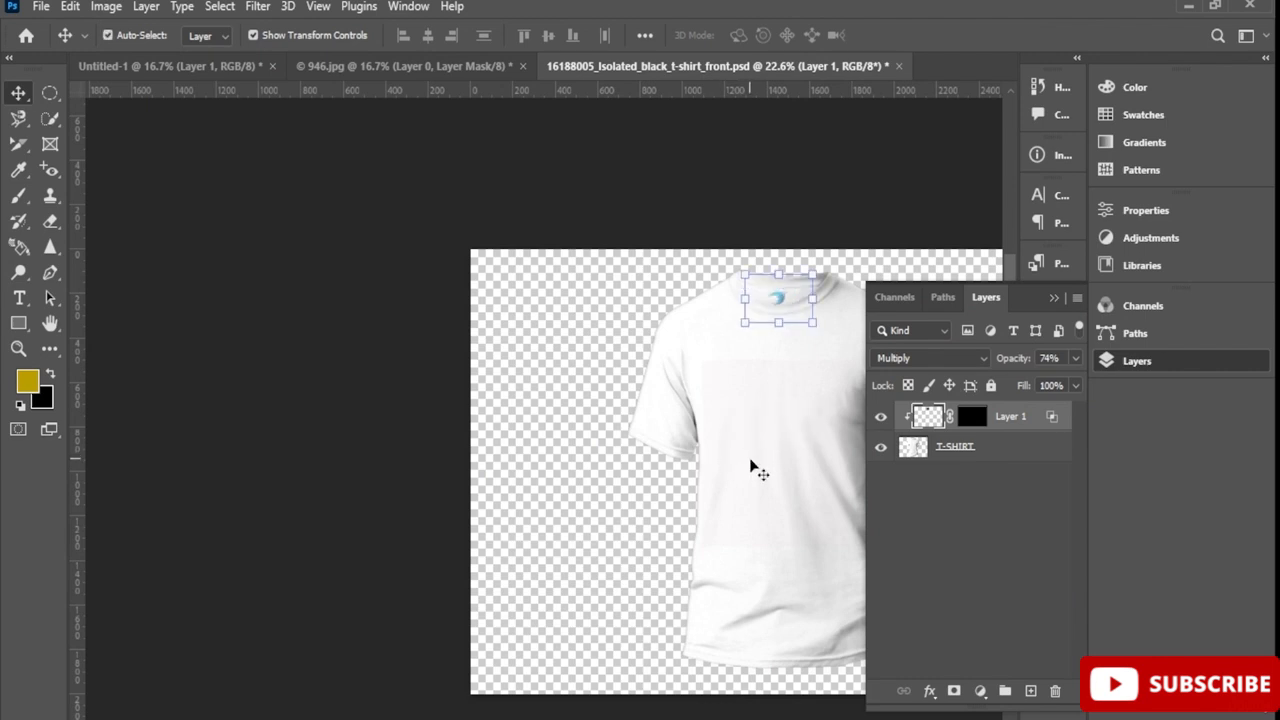
click(74, 8)
click(125, 45)
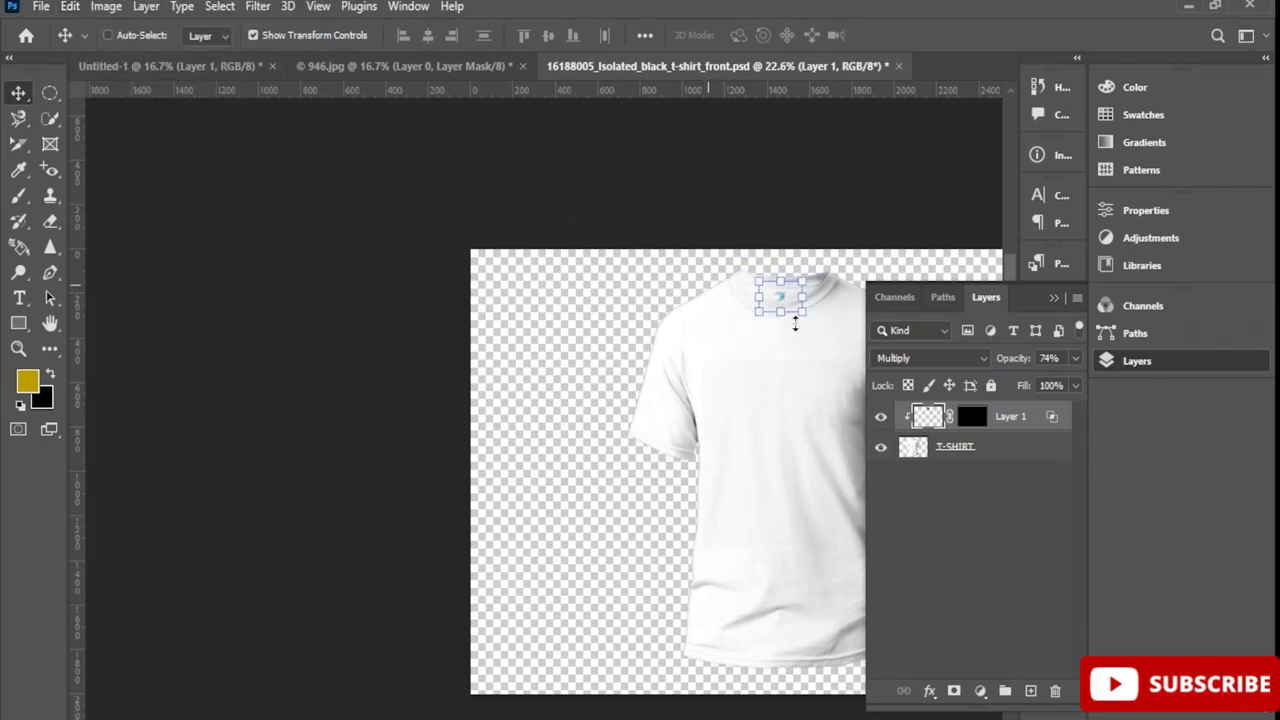
Select both the bird symbol layer and the T-SHIRT layer and convert them into a single smart object
ctrl+click(1006, 424)
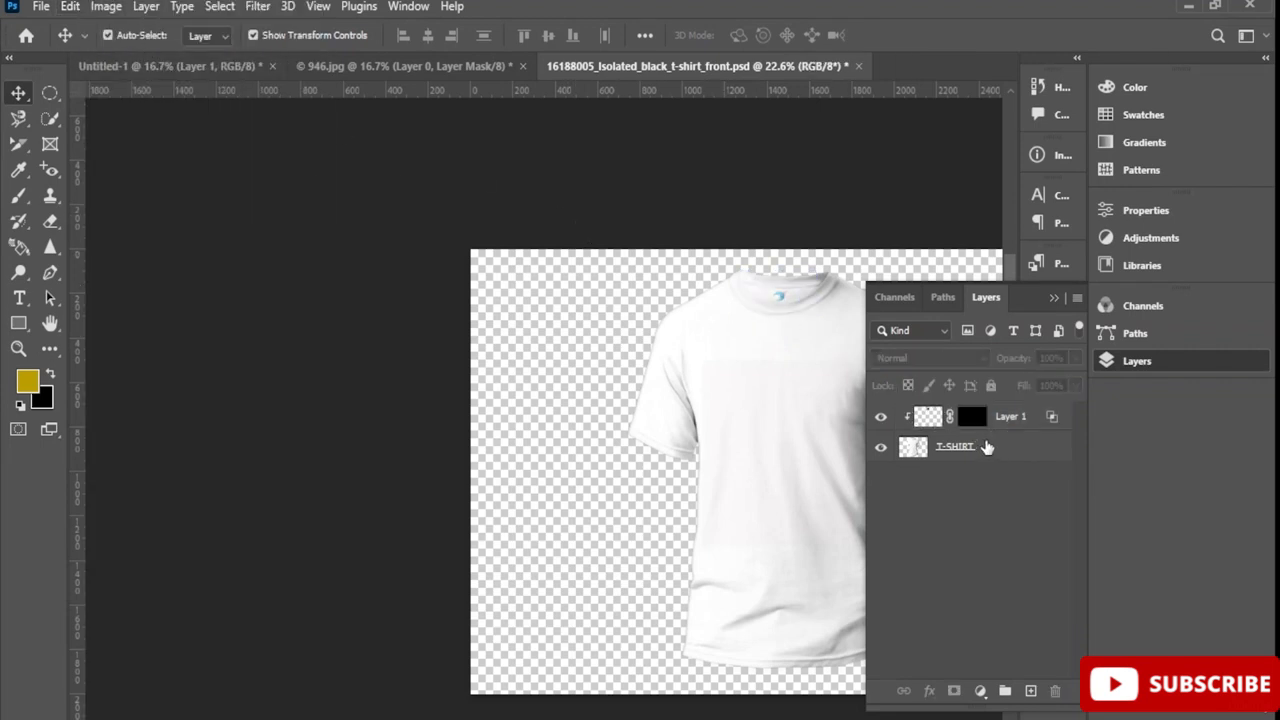
ctrl+click(968, 432)
ctrl+click(968, 431)
ctrl+click(994, 424)
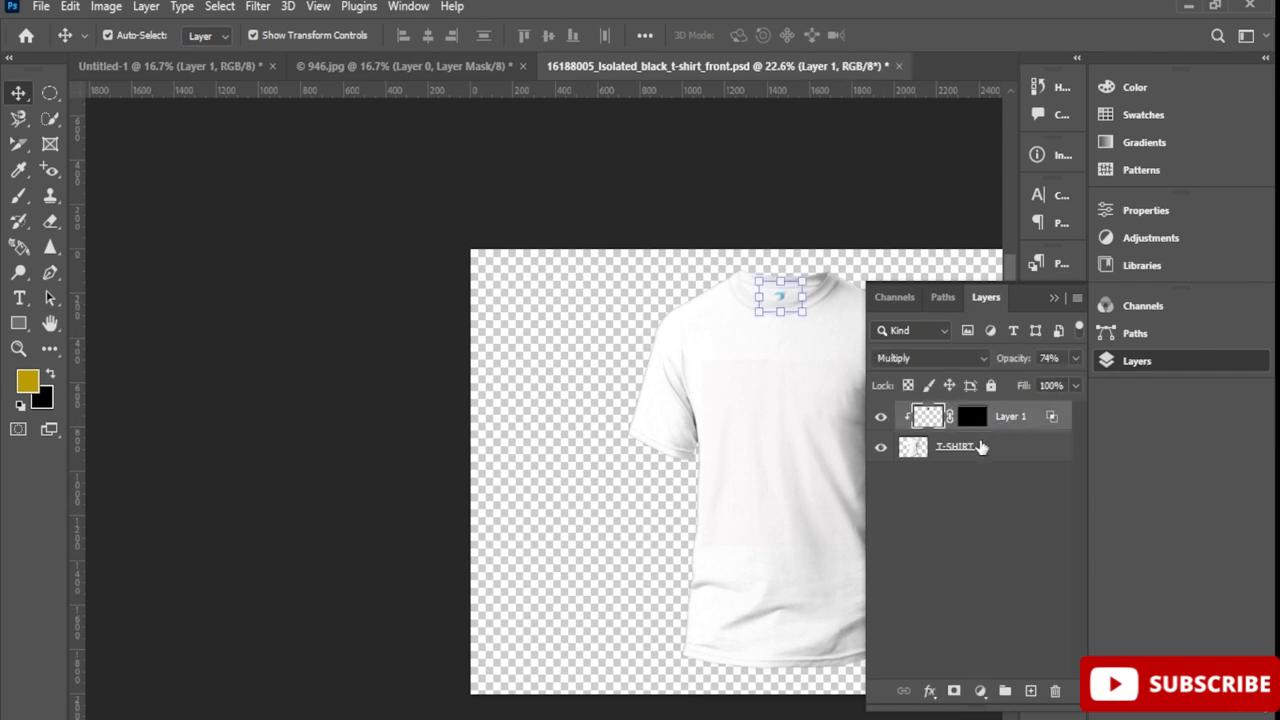
ctrl+click(980, 445)
right_click(981, 447)
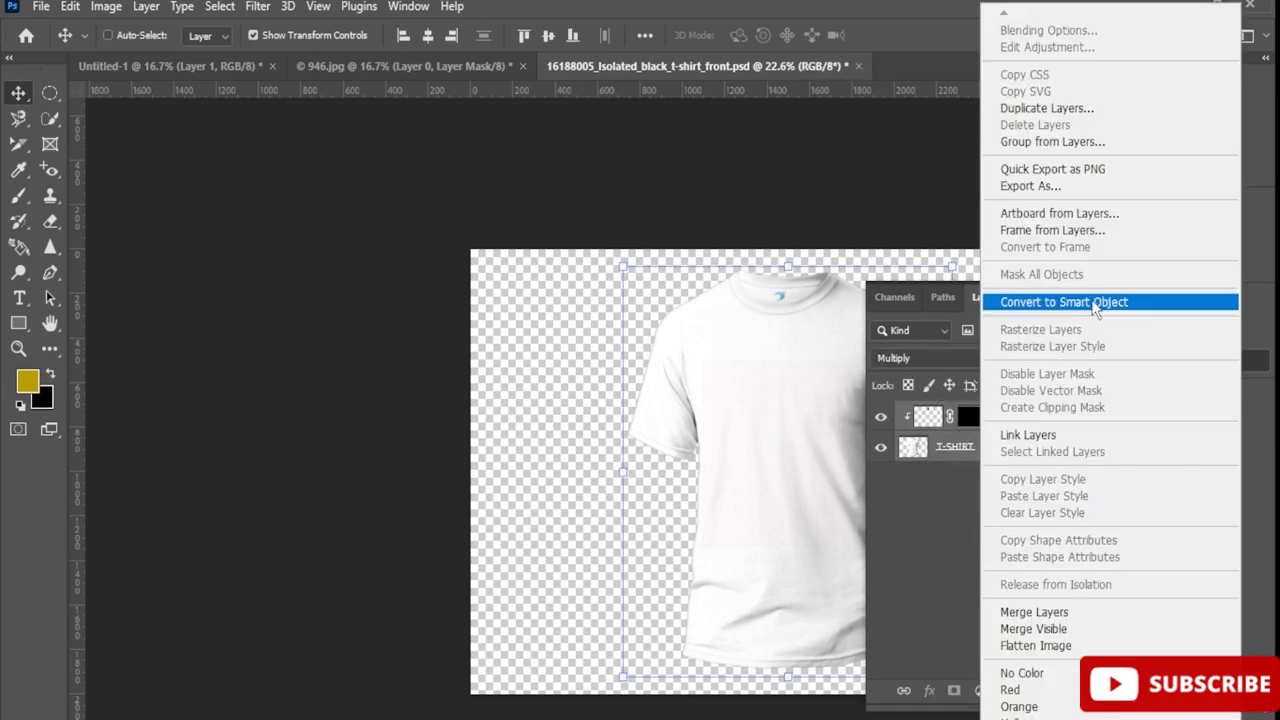
click(1030, 302)
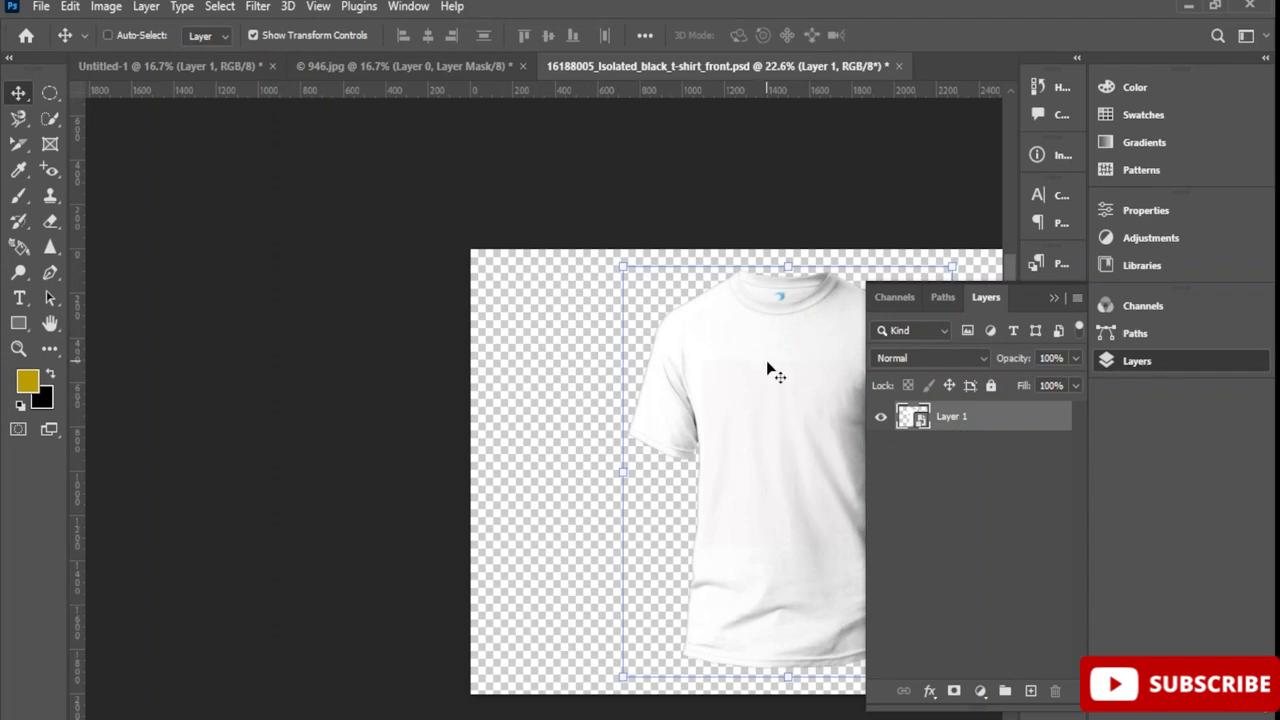
Move the T-shirt smart object to the left edge of the canvas and check the collar logo on the whole shirt
scroll(766, 369, up, 3)
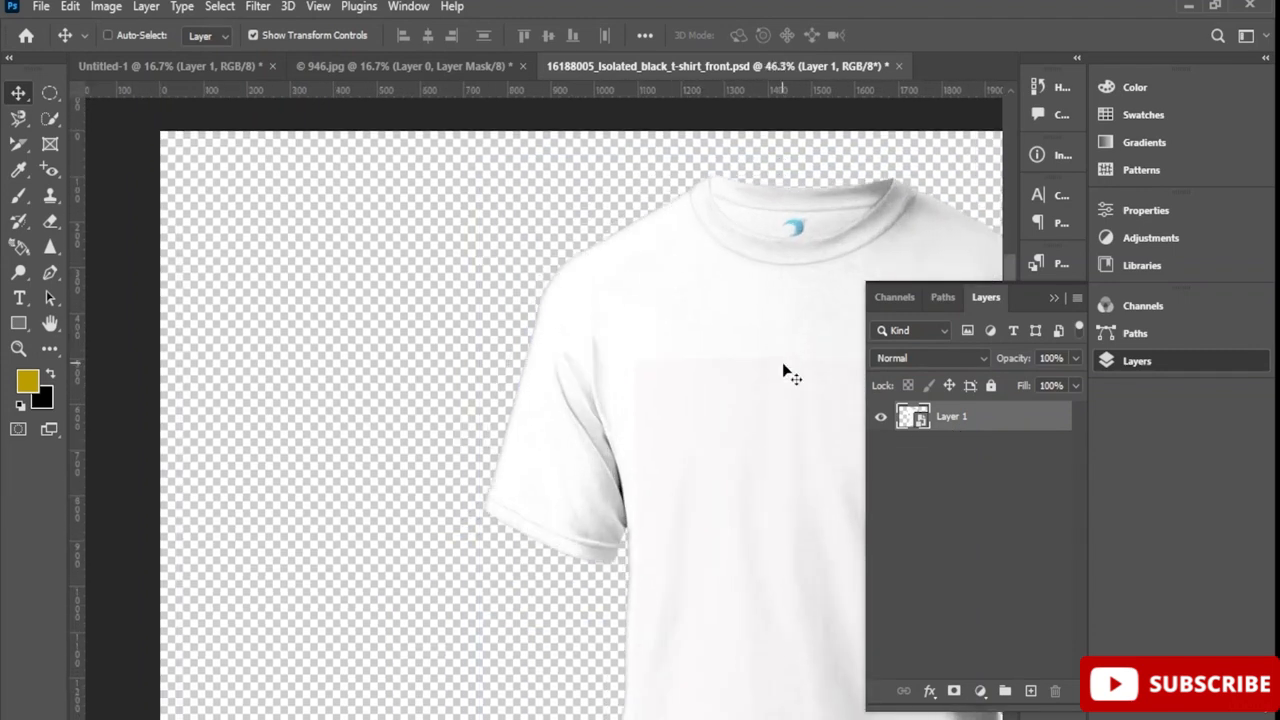
drag(782, 362, 486, 354)
scroll(481, 350, down, 1)
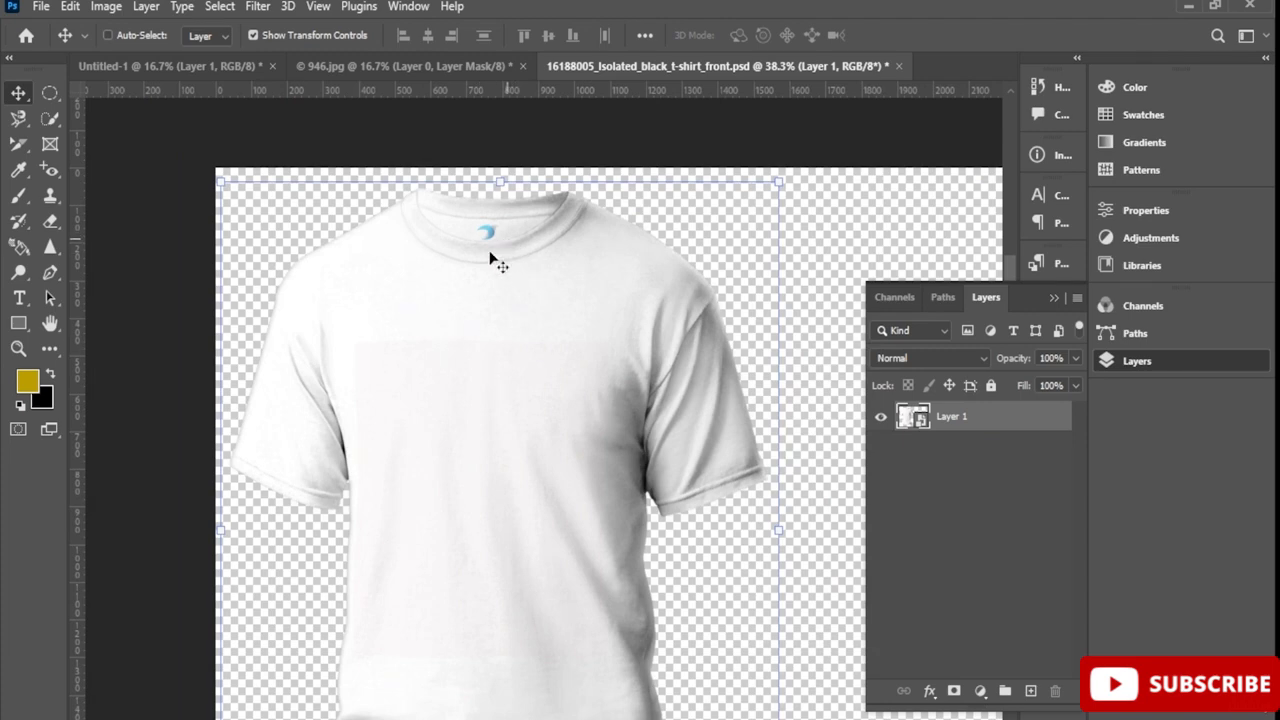
scroll(518, 282, down, 3)
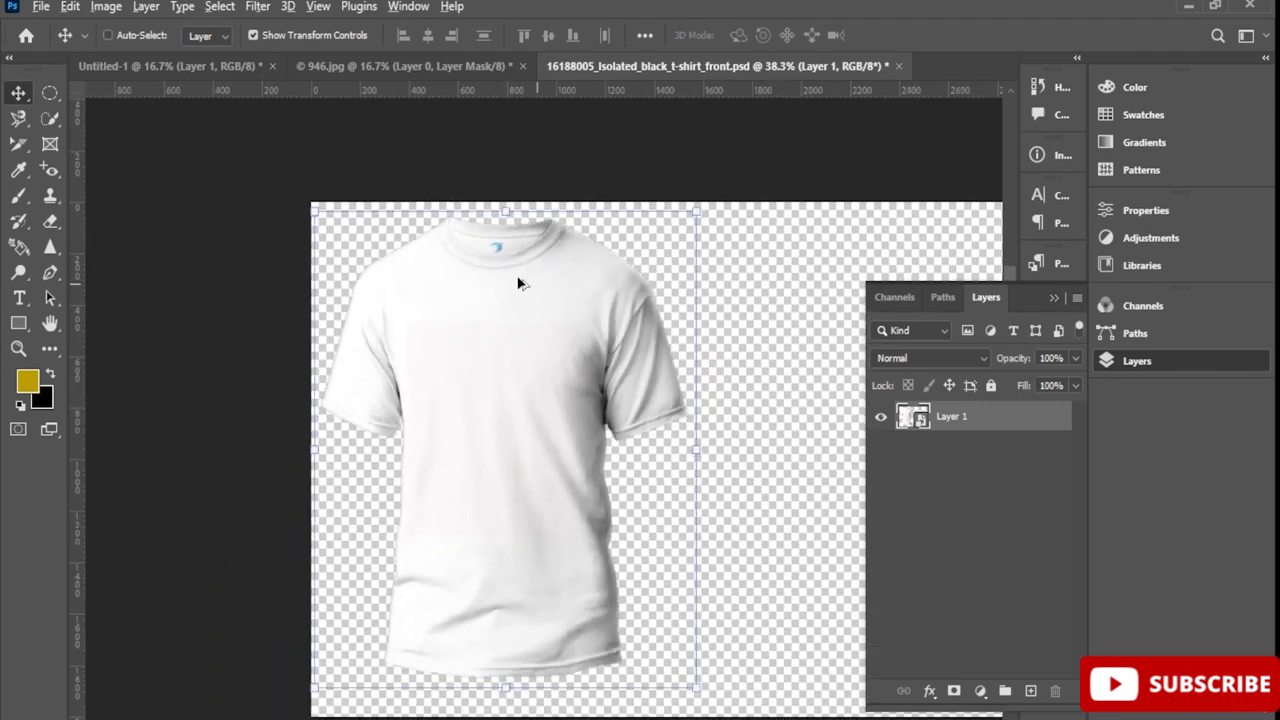
scroll(518, 283, down, 1)
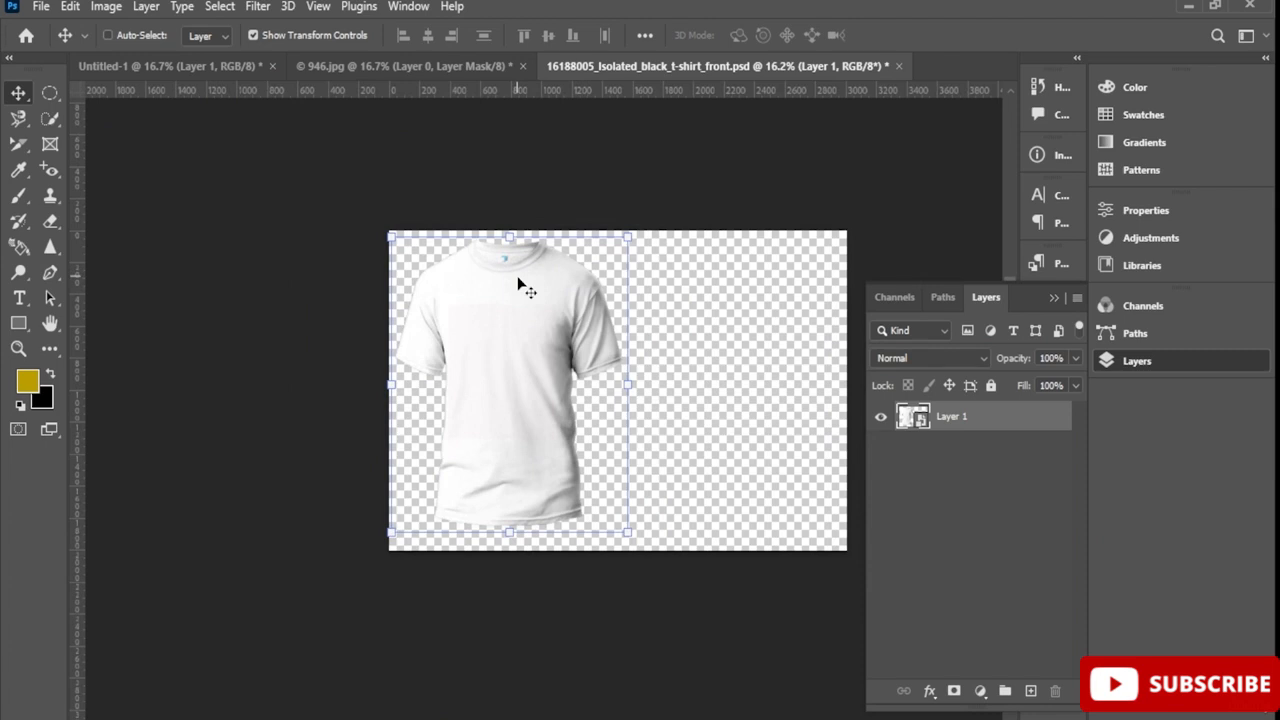
Review the bird symbol in 946.jpg and Untitled-1, then return to the T-shirt mockup document
click(412, 66)
click(224, 66)
click(420, 66)
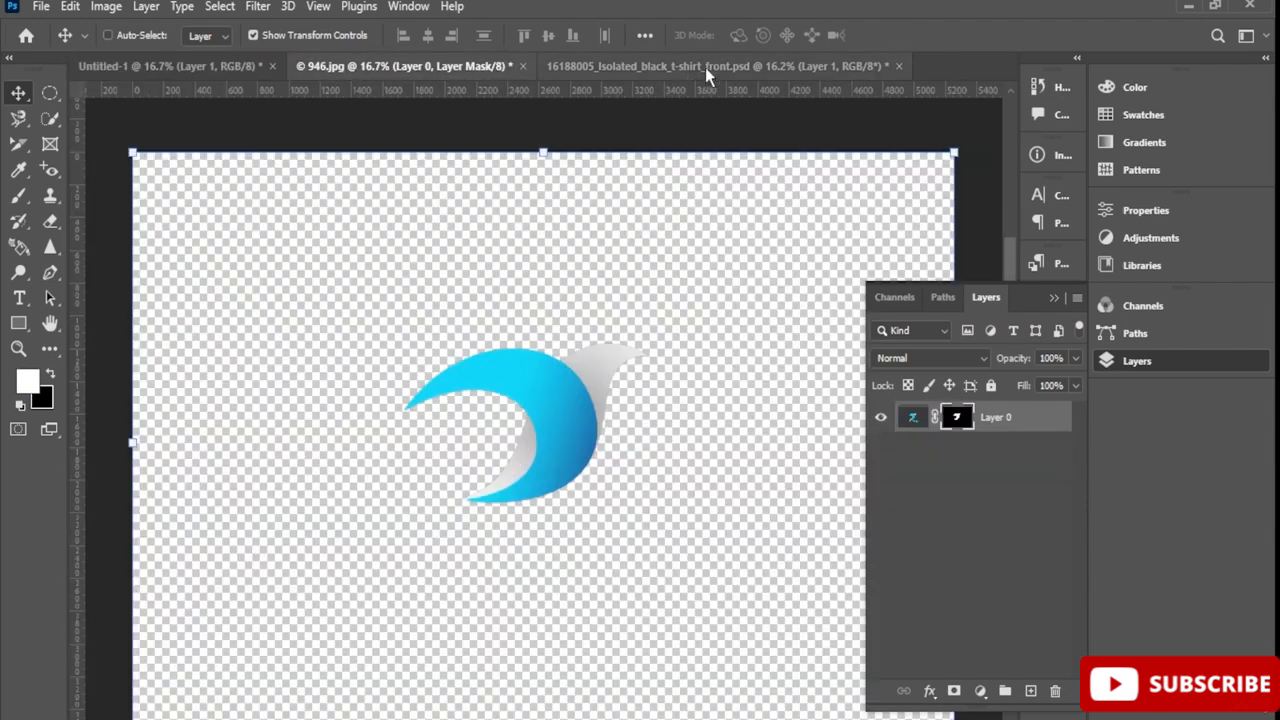
click(705, 66)
click(420, 66)
click(200, 66)
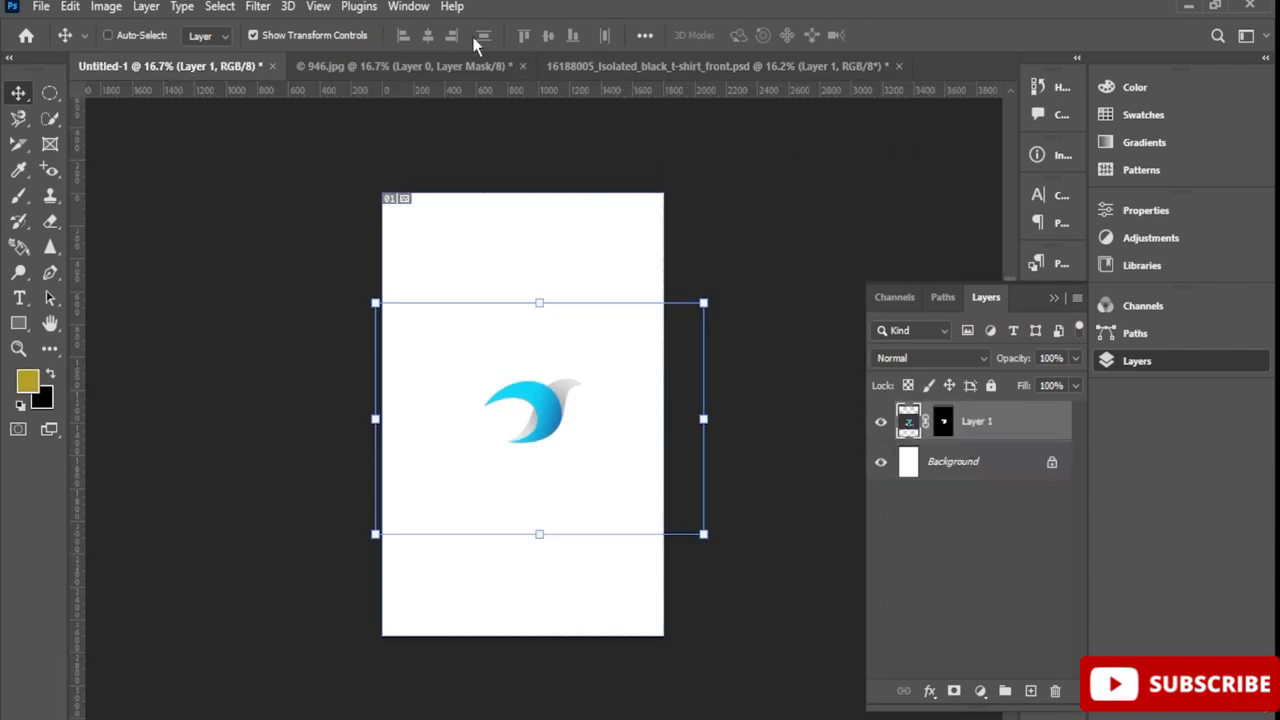
click(580, 68)
Move the T-shirt smart object to the middle of the canvas and scale it to 102.26%, at about X 1495, Y 1044 px
drag(552, 316, 640, 327)
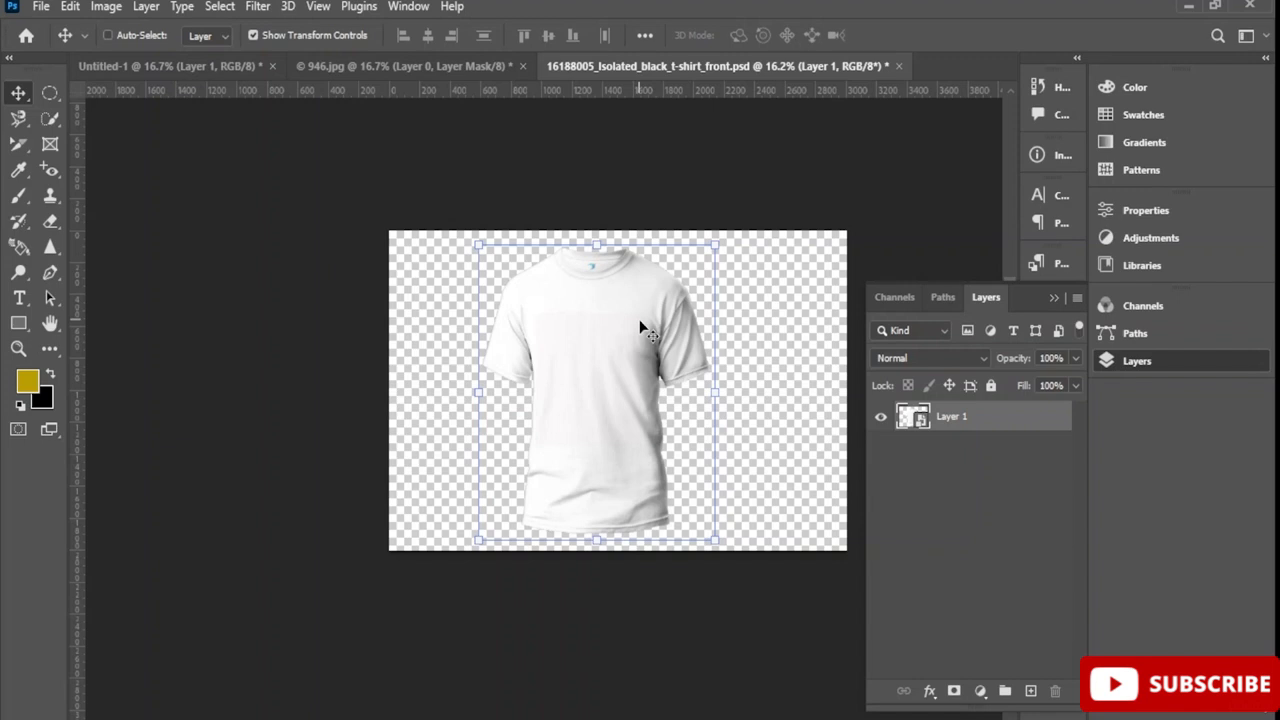
scroll(639, 319, up, 4)
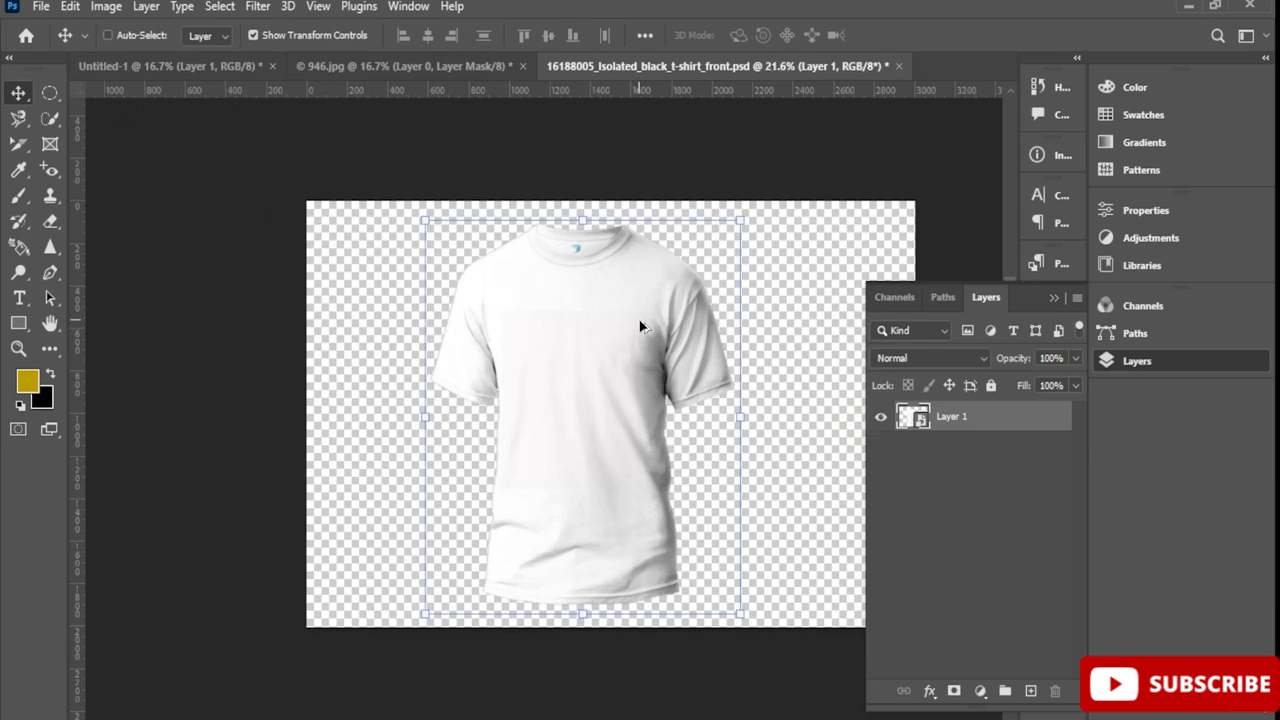
scroll(641, 326, down, 1)
drag(421, 224, 405, 222)
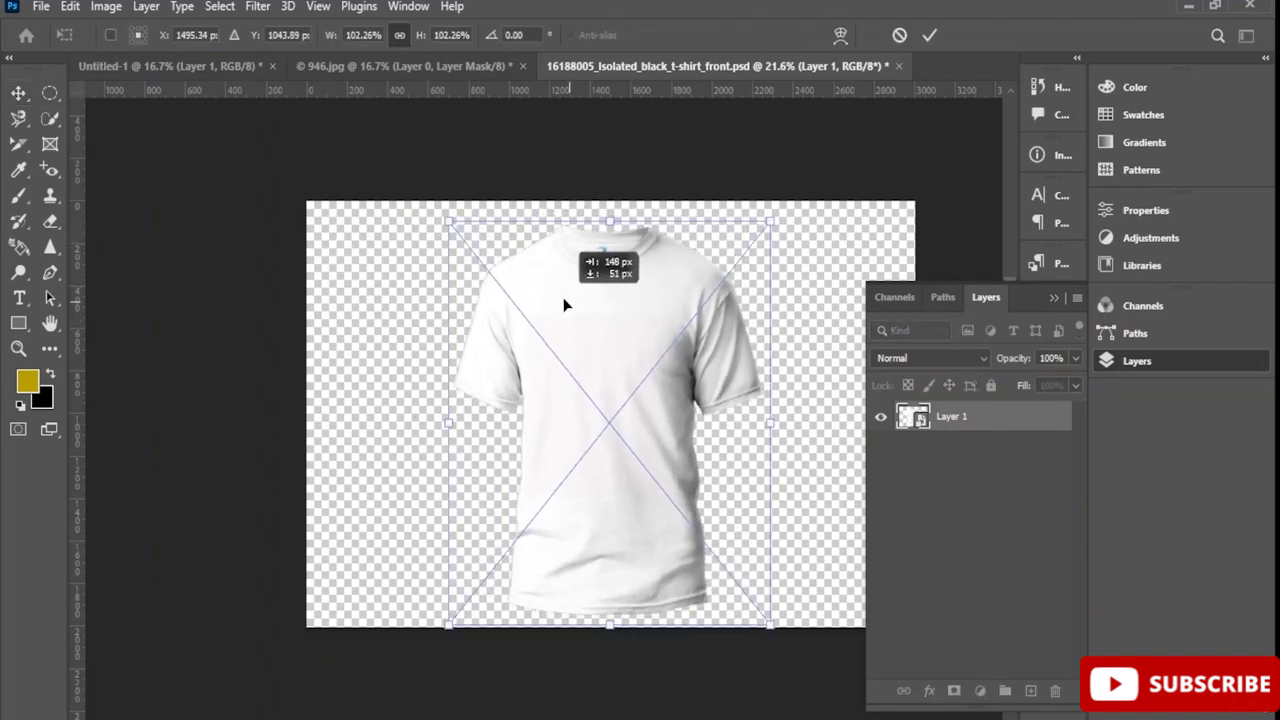